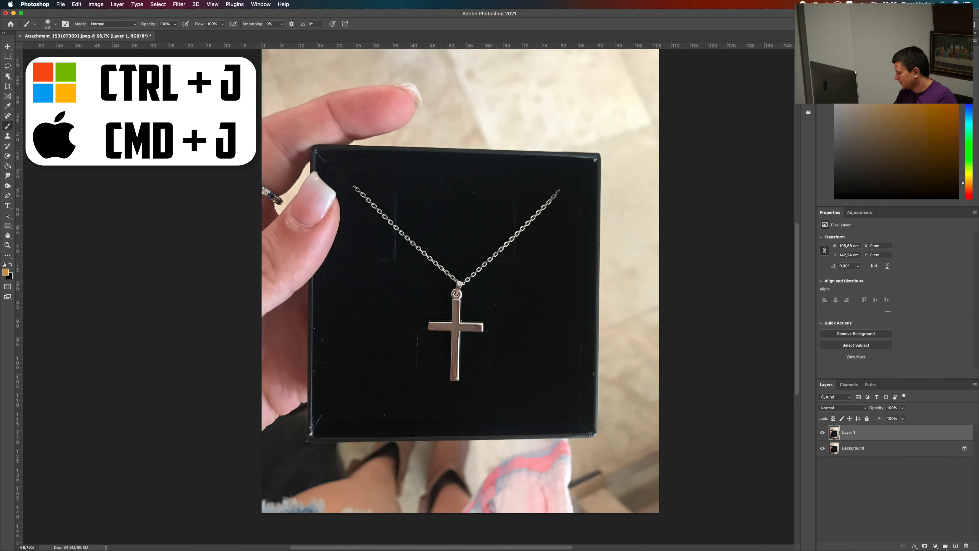
# - Add a new layer between Layer 1 and Background and fill it with white (ffffff)
pyautogui.click(955, 545)
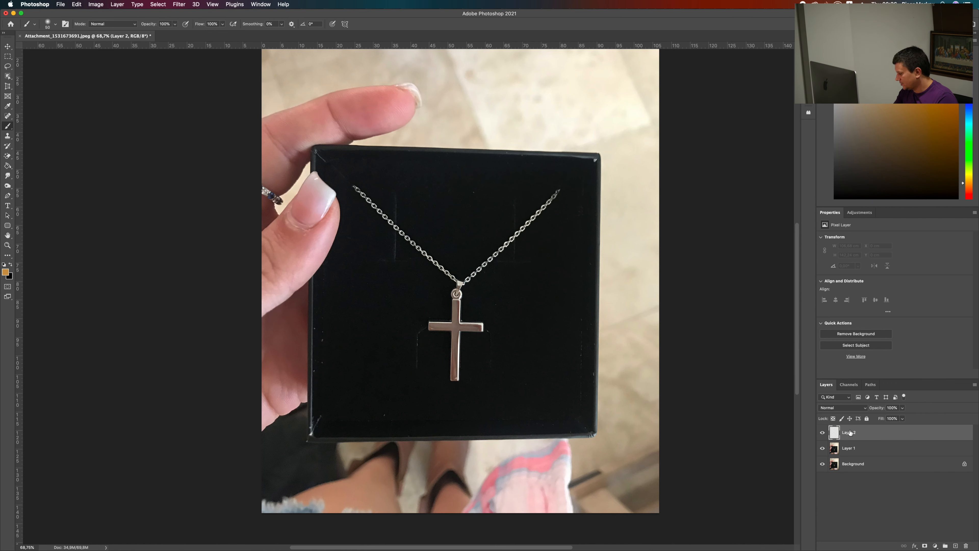
pyautogui.moveTo(879, 433); pyautogui.dragTo(853, 443)
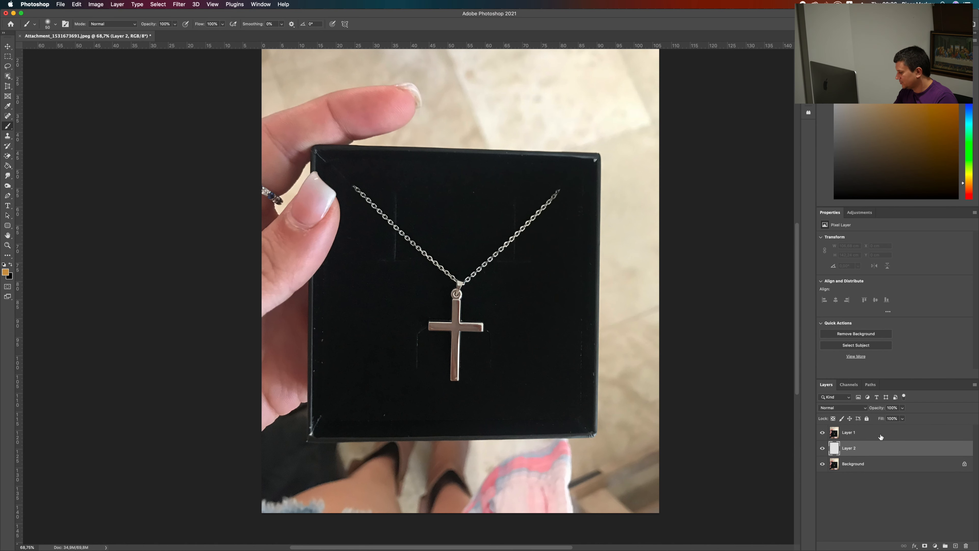
pyautogui.press('g')
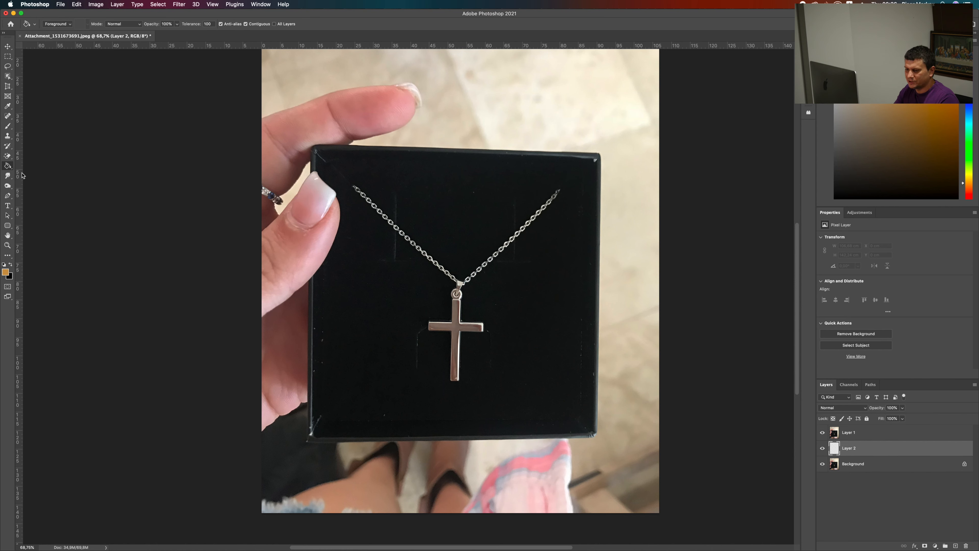
pyautogui.click(6, 273)
pyautogui.write('ffffff')
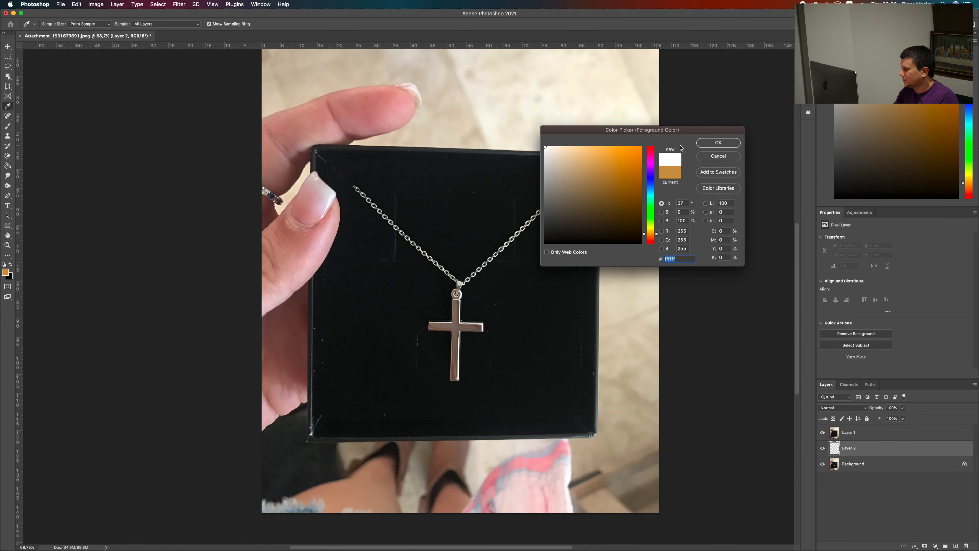
pyautogui.click(718, 143)
pyautogui.click(574, 133)
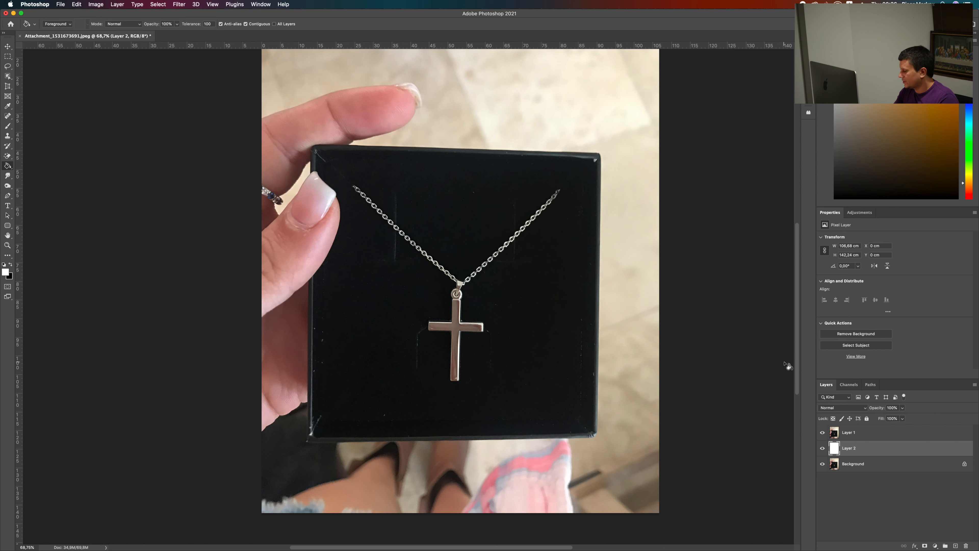
# - Toggle Layer 1's visibility to check the white fill beneath it, and make Layer 1 active
pyautogui.click(822, 432)
pyautogui.click(822, 432)
pyautogui.click(848, 432)
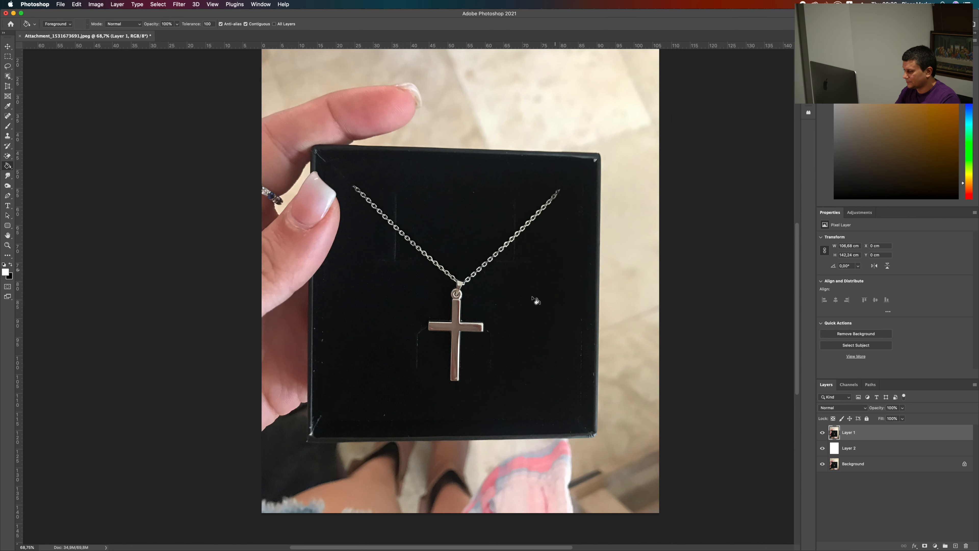
# - Switch from the Magic Eraser to the regular Eraser tool and set its hardness to 0%
pyautogui.scroll(5, 497, 274)
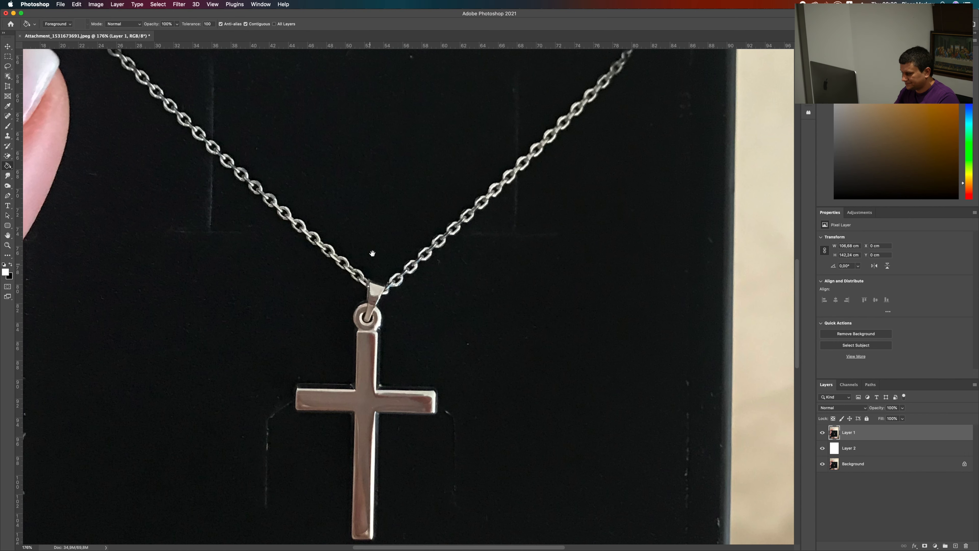
pyautogui.scroll(-2, 371, 251)
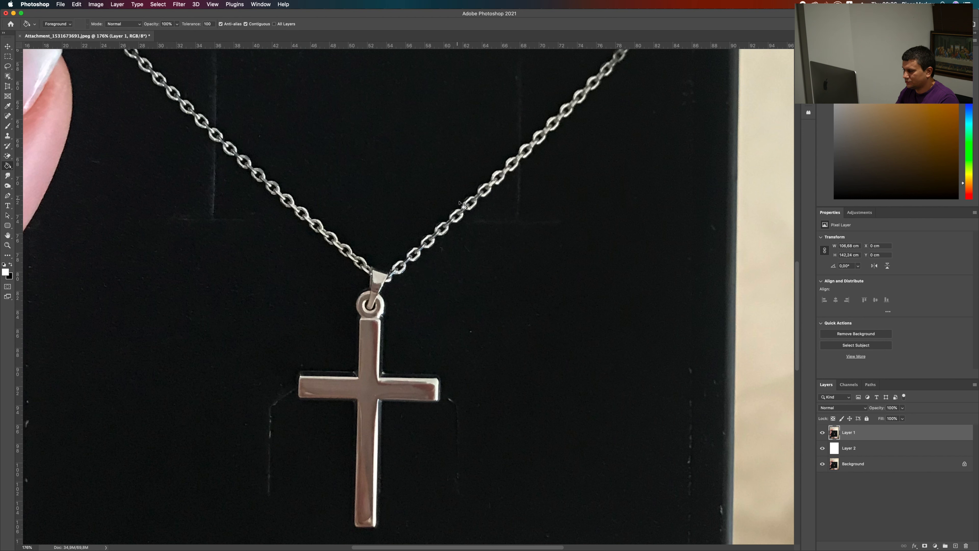
pyautogui.press('e')
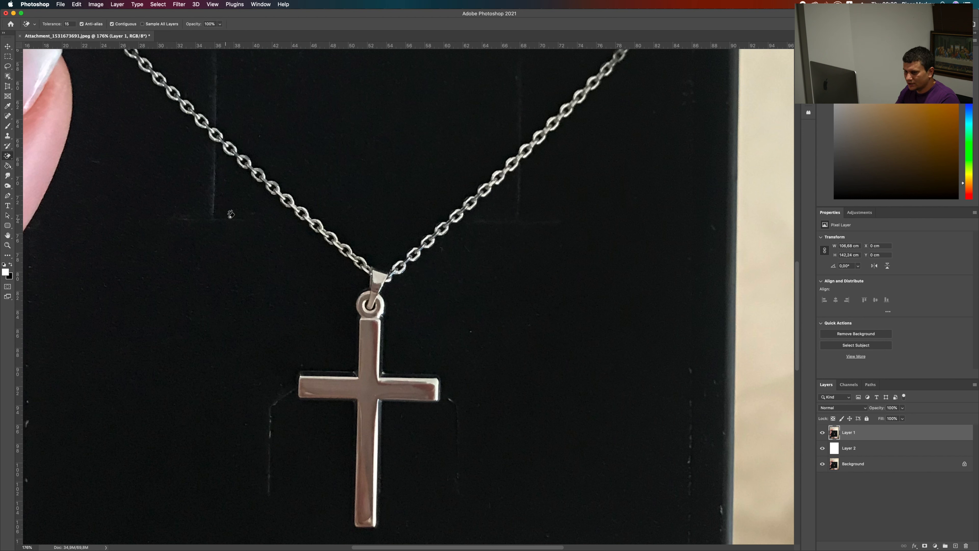
pyautogui.hotkey('shift', 'e')
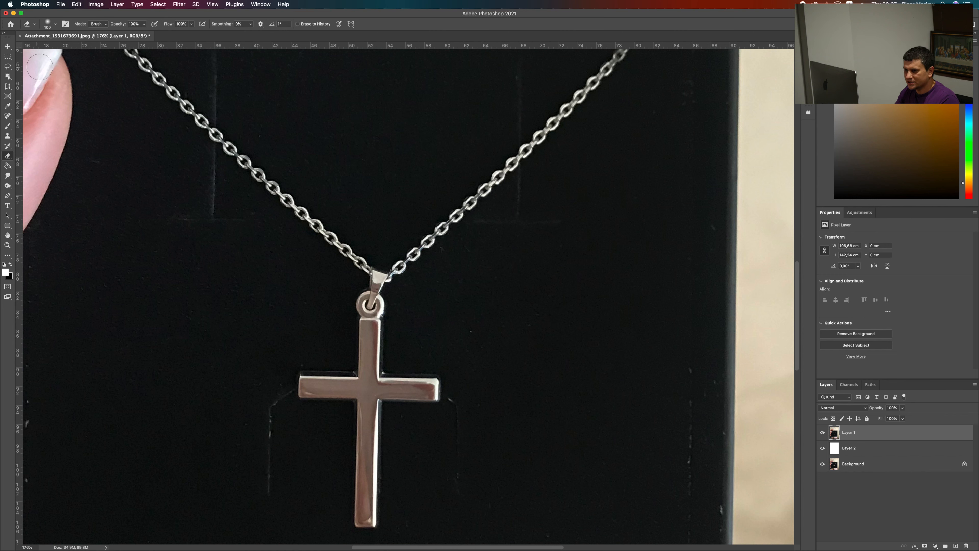
pyautogui.click(55, 25)
pyautogui.click(51, 59)
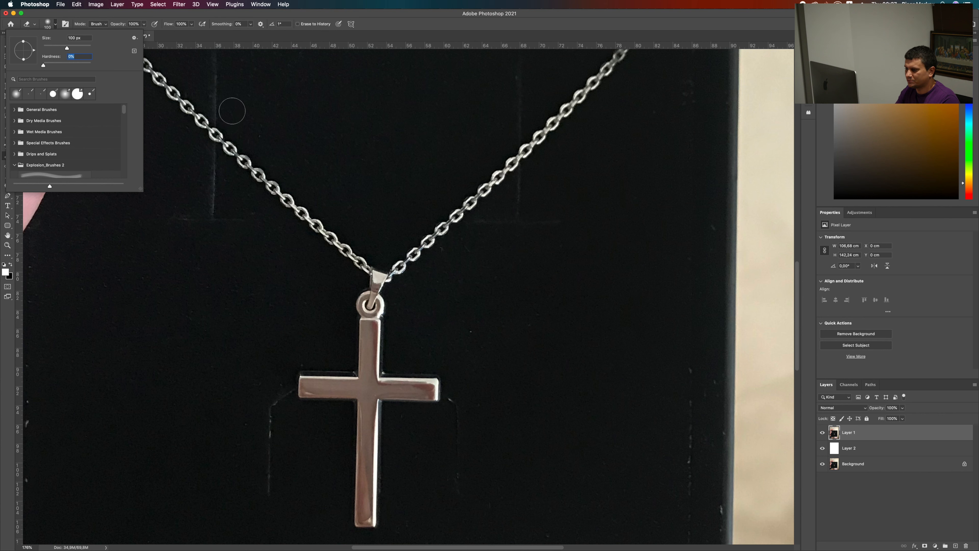
pyautogui.click(257, 106)
pyautogui.press('super+z')
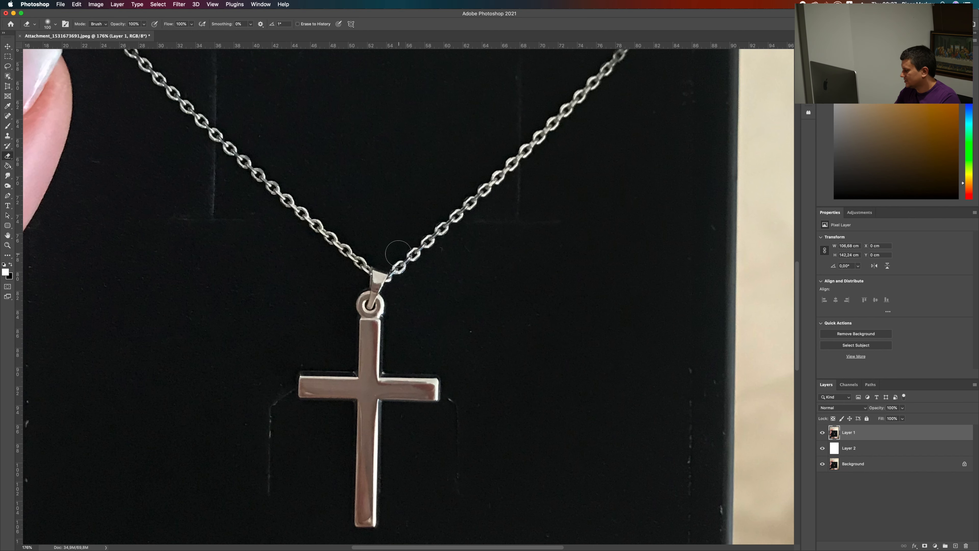
# - With a 15 px eraser, make a short cut across the chain on each side above the pendant
pyautogui.scroll(3, 317, 238)
pyautogui.press('[')
pyautogui.press('[')
pyautogui.press('[')
pyautogui.press('[')
pyautogui.press('[')
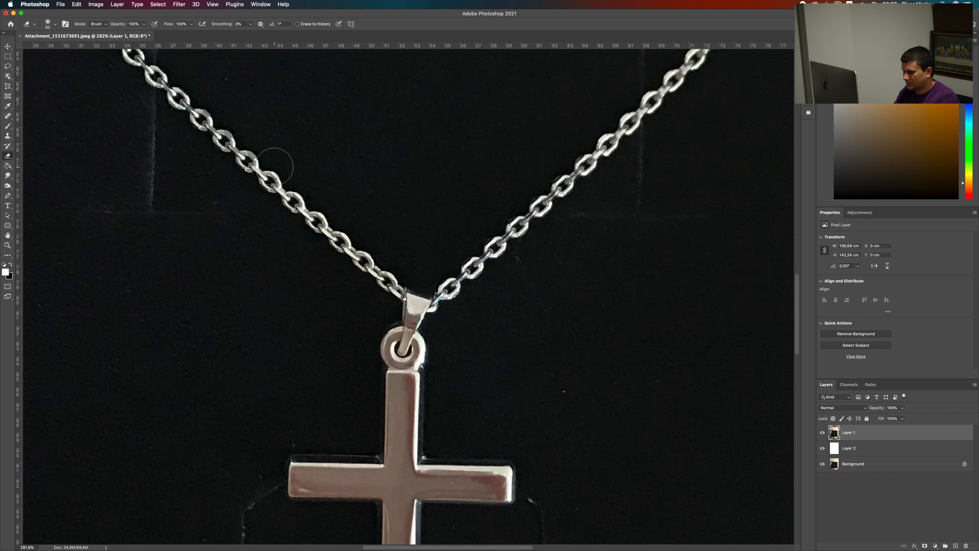
pyautogui.press('[')
pyautogui.press('[')
pyautogui.press('[')
pyautogui.press('[')
pyautogui.press('[')
pyautogui.press('[')
pyautogui.press('[')
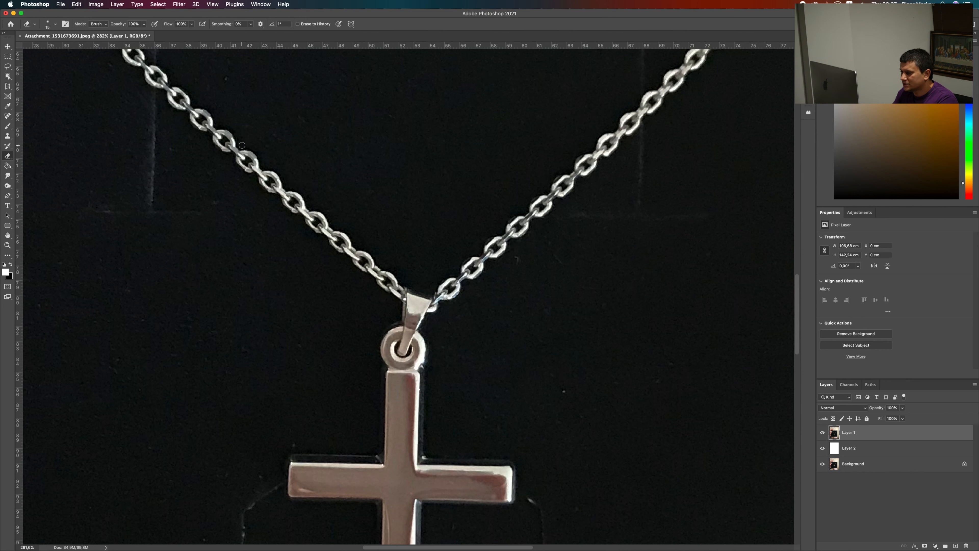
pyautogui.moveTo(251, 147)
pyautogui.mouseDown()
pyautogui.moveTo(238, 163)
pyautogui.moveTo(244, 155)
pyautogui.mouseUp()
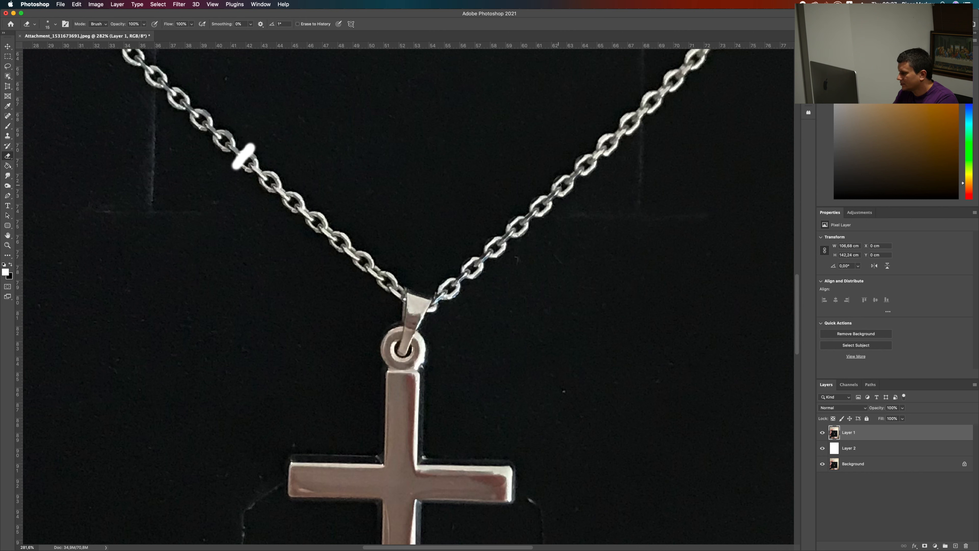
pyautogui.moveTo(552, 179); pyautogui.dragTo(574, 195)
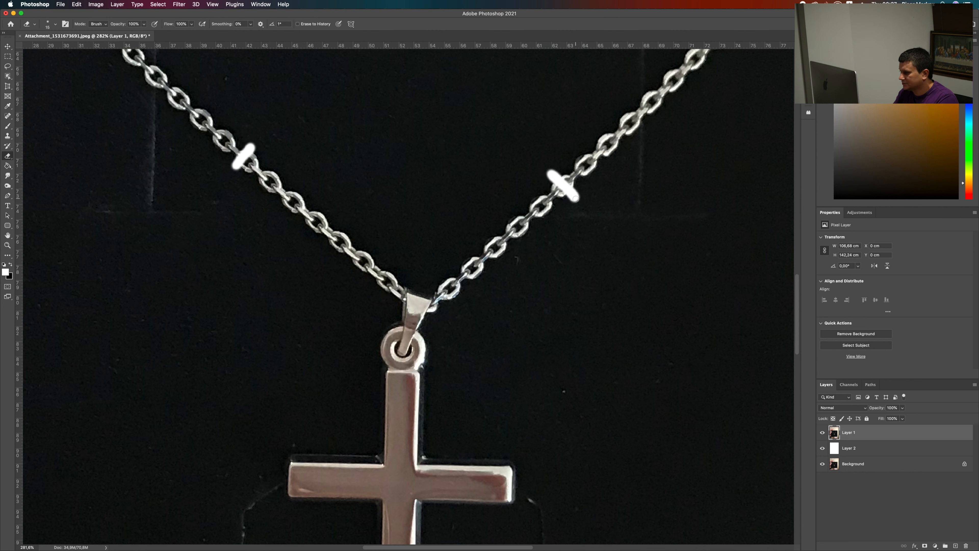
# - Erase a narrow band along both edges of the left and right chain sections down to the pendant's bail
pyautogui.moveTo(256, 151); pyautogui.dragTo(261, 158)
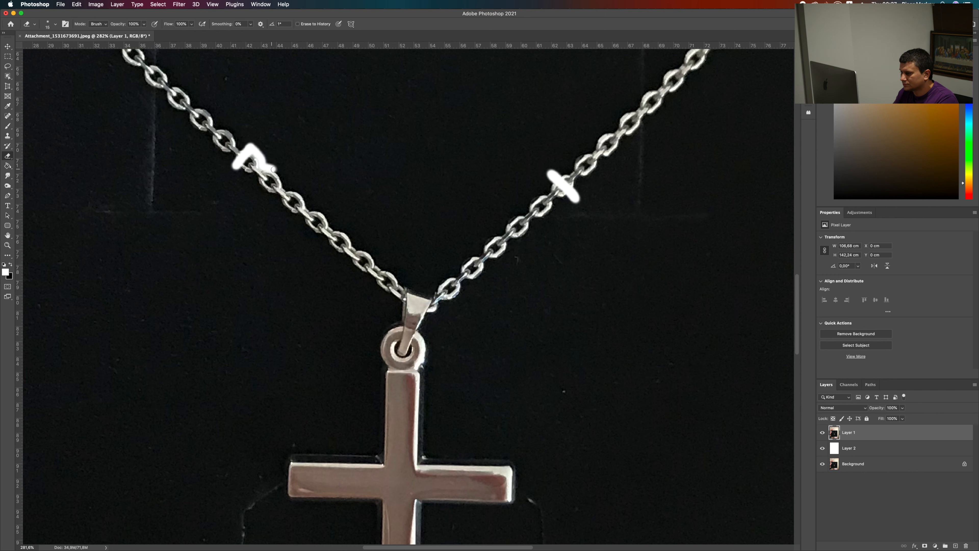
pyautogui.moveTo(295, 189)
pyautogui.mouseDown()
pyautogui.moveTo(400, 278)
pyautogui.moveTo(433, 289)
pyautogui.moveTo(552, 179)
pyautogui.mouseUp()
pyautogui.moveTo(237, 166); pyautogui.dragTo(399, 309)
pyautogui.moveTo(570, 196)
pyautogui.mouseDown()
pyautogui.moveTo(429, 315)
pyautogui.moveTo(443, 306)
pyautogui.mouseUp()
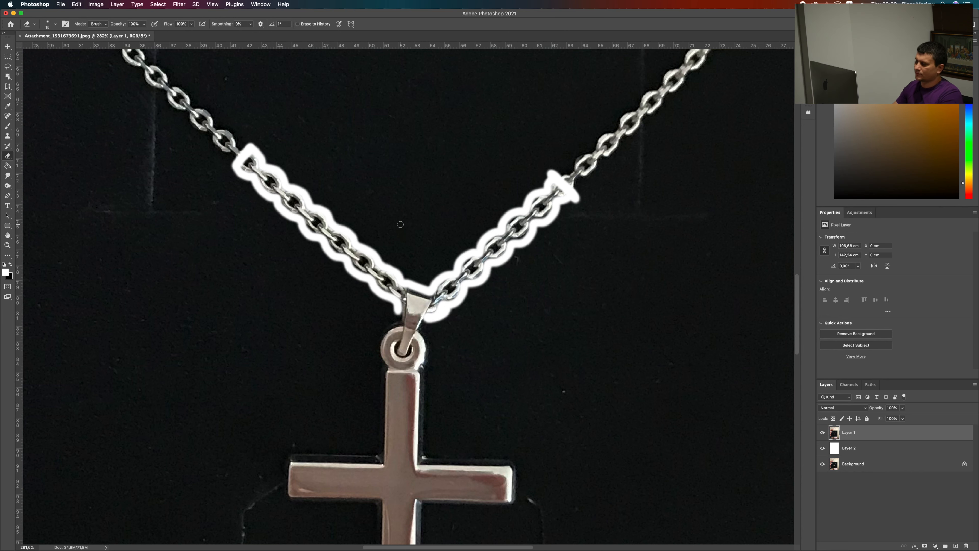
# - Set the eraser to 60 px with 100% hardness and erase the dark background between the two chain sections
pyautogui.press(']')
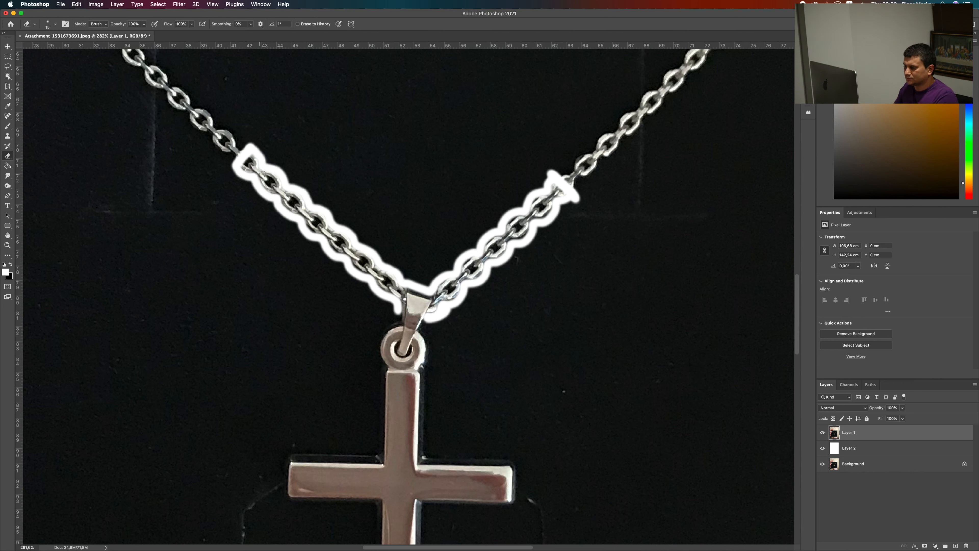
pyautogui.press(']')
pyautogui.press(']')
pyautogui.press(']')
pyautogui.press(']')
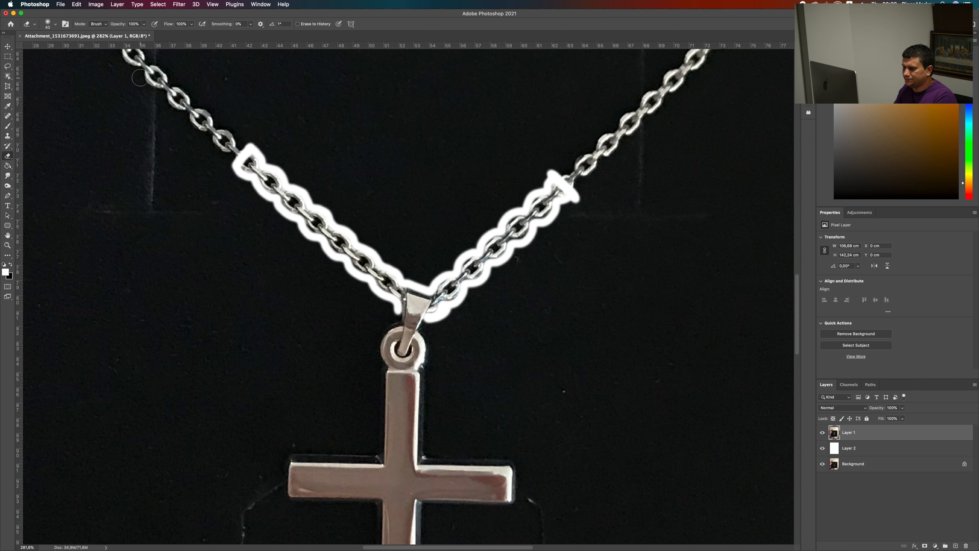
pyautogui.press(']')
pyautogui.press(']')
pyautogui.click(55, 24)
pyautogui.moveTo(45, 67); pyautogui.dragTo(130, 72)
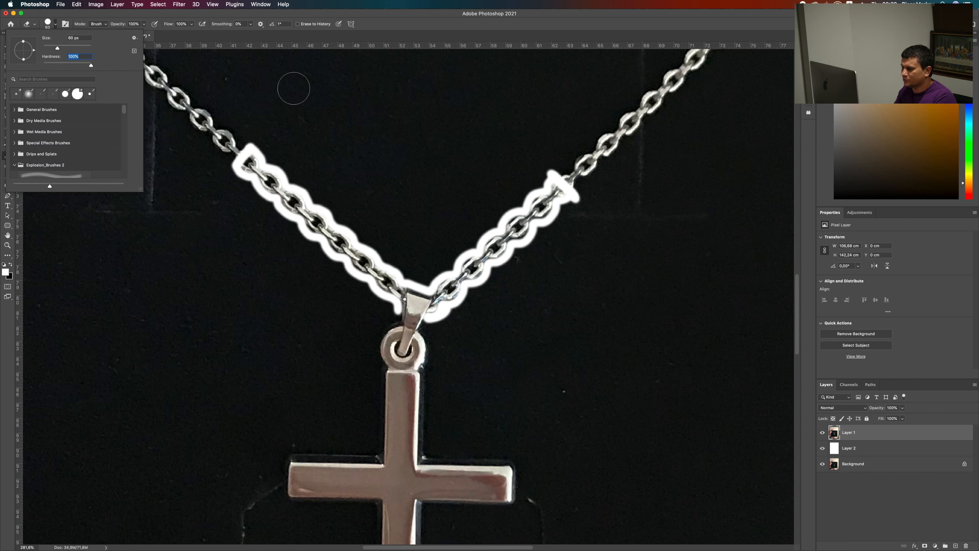
pyautogui.moveTo(273, 144)
pyautogui.mouseDown()
pyautogui.moveTo(276, 155)
pyautogui.moveTo(260, 131)
pyautogui.moveTo(225, 181)
pyautogui.moveTo(356, 294)
pyautogui.moveTo(442, 330)
pyautogui.moveTo(509, 272)
pyautogui.moveTo(578, 181)
pyautogui.moveTo(409, 268)
pyautogui.moveTo(320, 193)
pyautogui.moveTo(424, 272)
pyautogui.moveTo(533, 173)
pyautogui.mouseUp()
# - Enlarge the eraser and clear wide areas of background outside both chain sections, down beside the pendant's ring
pyautogui.press(']')
pyautogui.press(']')
pyautogui.press(']')
pyautogui.press(']')
pyautogui.press(']')
pyautogui.press(']')
pyautogui.press(']')
pyautogui.press(']')
pyautogui.moveTo(496, 354)
pyautogui.mouseDown()
pyautogui.moveTo(505, 119)
pyautogui.moveTo(177, 172)
pyautogui.moveTo(311, 327)
pyautogui.mouseUp()
# - Reduce the eraser to 20 px and set its hardness to 36% for the fine chain details
pyautogui.press('[')
pyautogui.press('[')
pyautogui.press('[')
pyautogui.press('[')
pyautogui.press('[')
pyautogui.press('[')
pyautogui.press('[')
pyautogui.press('[')
pyautogui.press('[')
pyautogui.press('[')
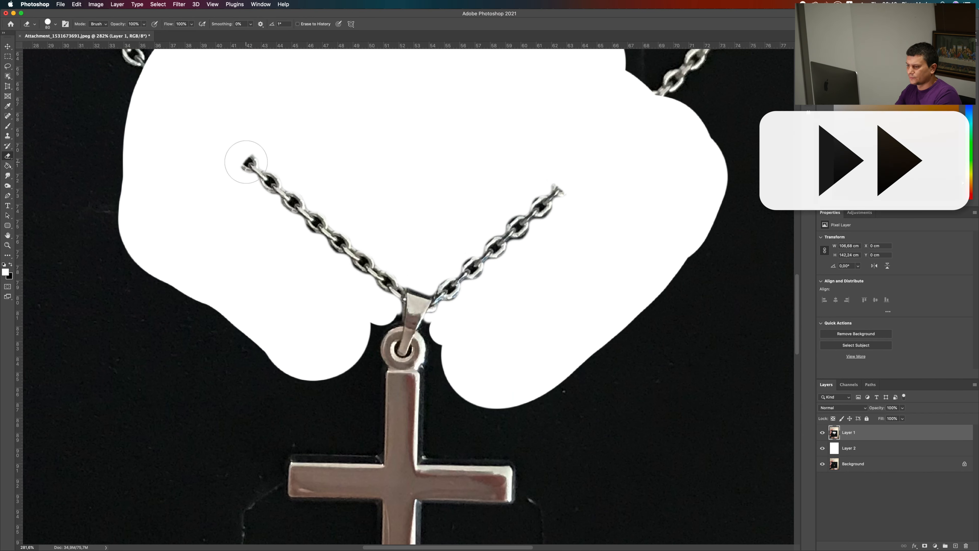
pyautogui.click(55, 24)
pyautogui.click(193, 174)
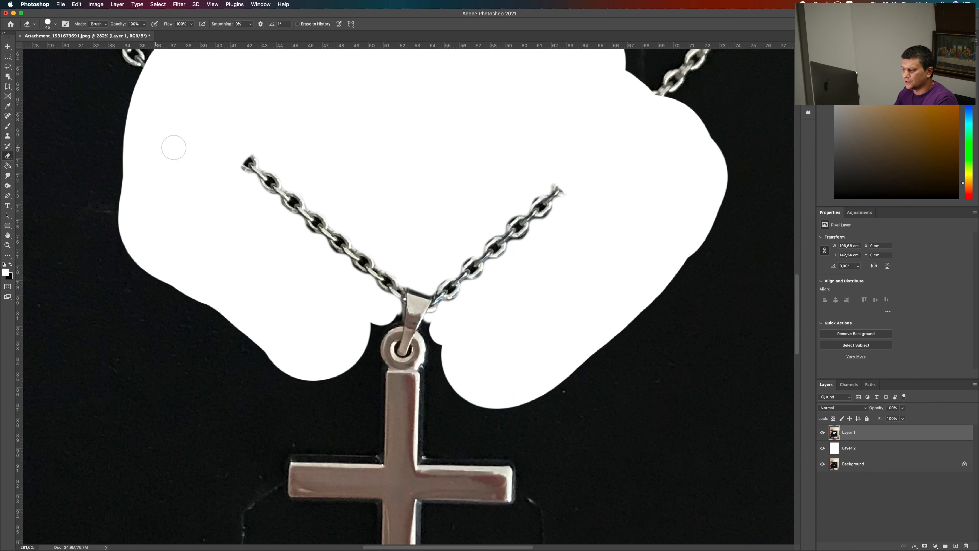
pyautogui.click(47, 24)
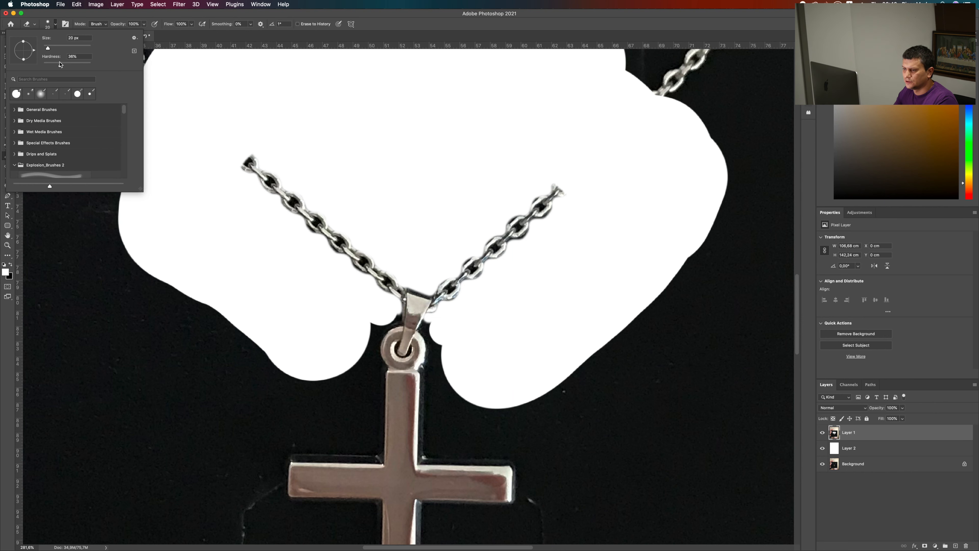
pyautogui.press('Return')
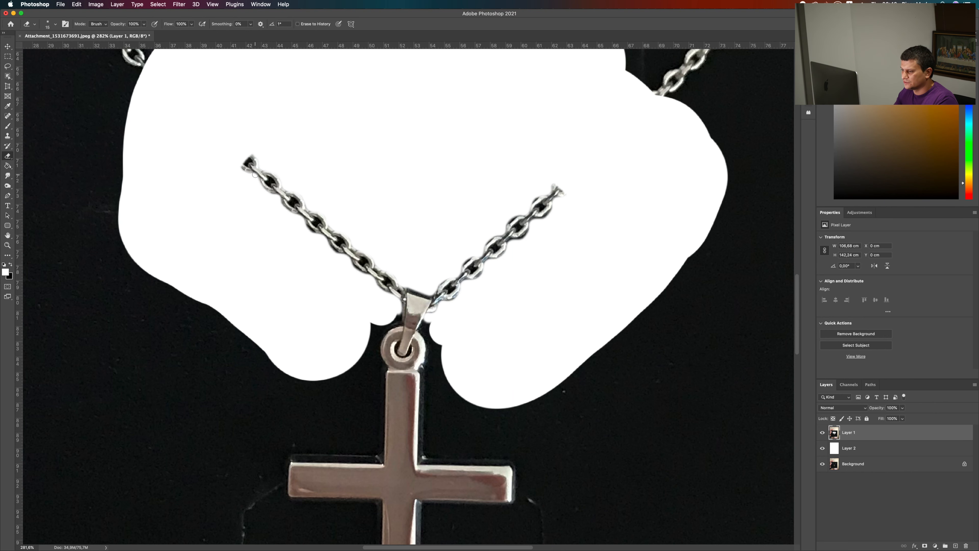
# - With a very small eraser, clear the black centres of the links in the left chain section
pyautogui.scroll(5, 245, 159)
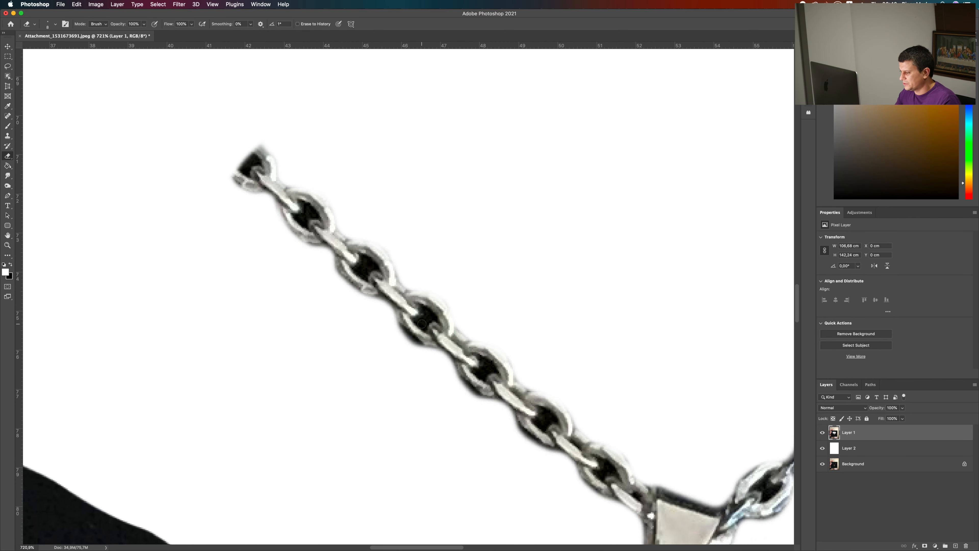
pyautogui.moveTo(249, 154)
pyautogui.mouseDown()
pyautogui.moveTo(258, 164)
pyautogui.moveTo(238, 170)
pyautogui.mouseUp()
pyautogui.moveTo(310, 210); pyautogui.dragTo(303, 224)
pyautogui.moveTo(370, 263); pyautogui.dragTo(368, 275)
pyautogui.press('[')
pyautogui.moveTo(431, 313); pyautogui.dragTo(421, 324)
pyautogui.moveTo(489, 364); pyautogui.dragTo(480, 374)
pyautogui.moveTo(577, 453); pyautogui.dragTo(376, 249)
pyautogui.moveTo(349, 212); pyautogui.dragTo(336, 219)
pyautogui.moveTo(404, 262); pyautogui.dragTo(400, 270)
pyautogui.click(436, 292)
# - Erase the black centres of the links in the right chain section
pyautogui.moveTo(566, 276); pyautogui.dragTo(561, 279)
pyautogui.moveTo(625, 221)
pyautogui.mouseDown()
pyautogui.moveTo(623, 243)
pyautogui.moveTo(624, 230)
pyautogui.mouseUp()
pyautogui.moveTo(670, 171); pyautogui.dragTo(689, 185)
pyautogui.moveTo(762, 118)
pyautogui.mouseDown()
pyautogui.moveTo(569, 205)
pyautogui.moveTo(555, 241)
pyautogui.moveTo(542, 210)
pyautogui.moveTo(547, 222)
pyautogui.mouseUp()
pyautogui.moveTo(601, 157); pyautogui.dragTo(606, 167)
# - Start a Pen tool path beside the pendant's bail and trace the left side of the ring
pyautogui.scroll(-10, 606, 167)
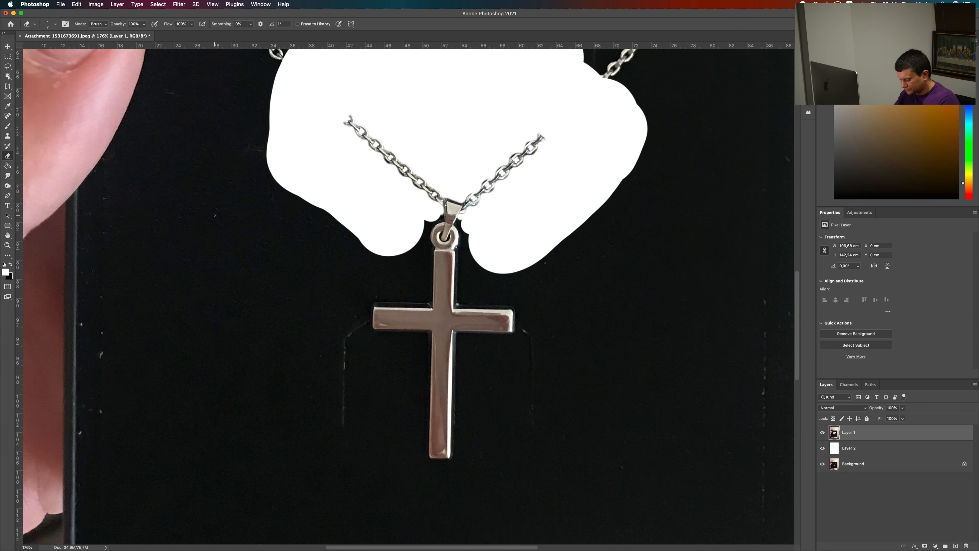
pyautogui.rightClick(8, 195)
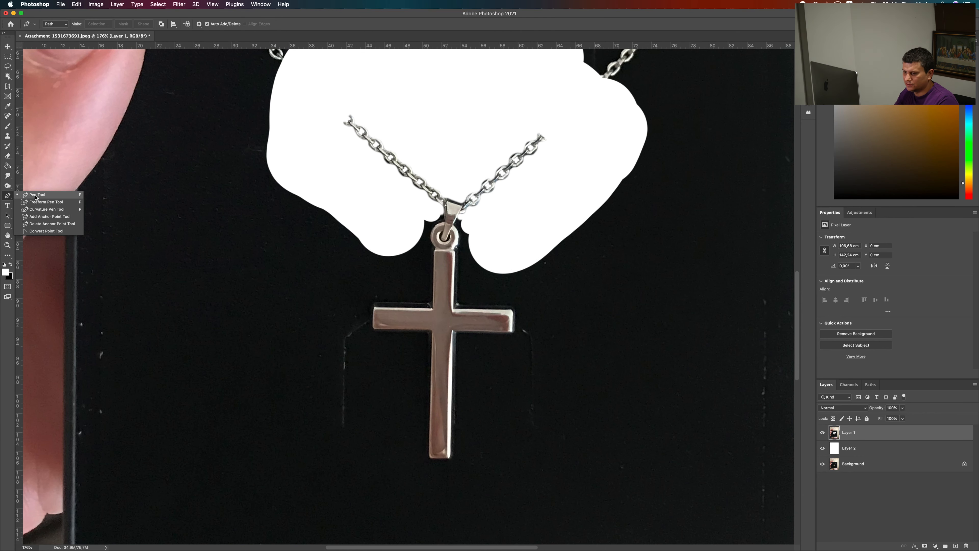
pyautogui.click(36, 197)
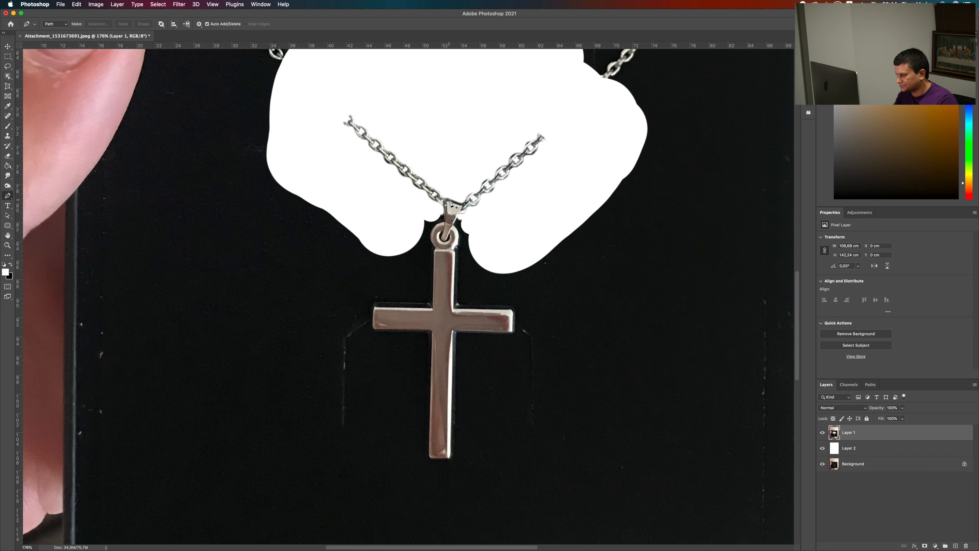
pyautogui.scroll(5, 451, 204)
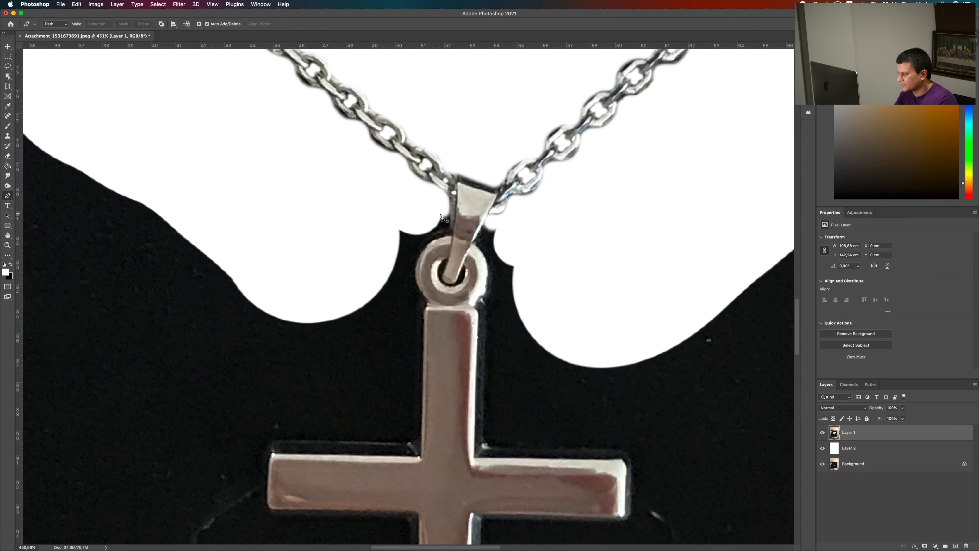
pyautogui.click(449, 201)
pyautogui.click(449, 227)
pyautogui.moveTo(413, 249); pyautogui.dragTo(410, 271)
pyautogui.moveTo(419, 304); pyautogui.dragTo(418, 323)
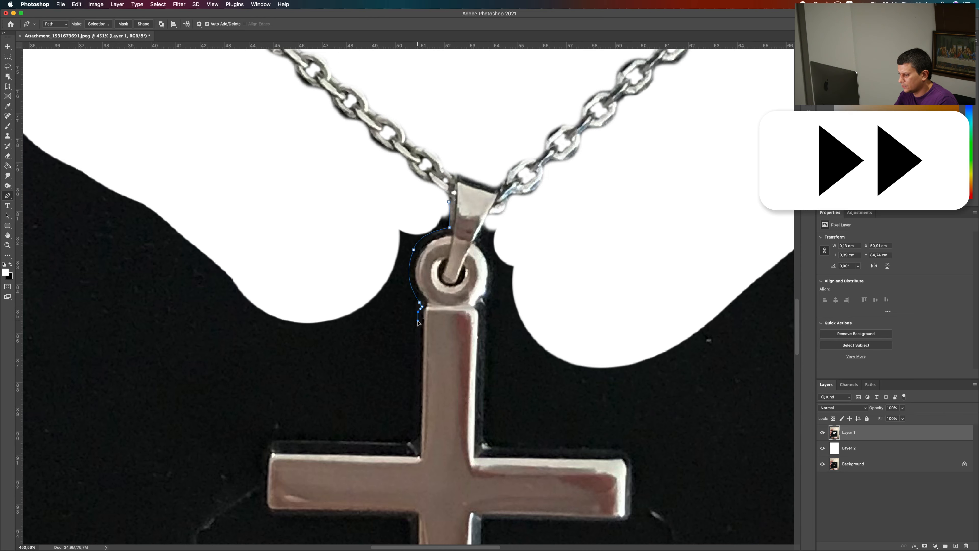
# - Continue the path down the upright and around the cross's left arm to the lower upright
pyautogui.scroll(-5, 418, 322)
pyautogui.click(426, 276)
pyautogui.click(404, 288)
pyautogui.click(289, 287)
pyautogui.moveTo(272, 299); pyautogui.dragTo(272, 316)
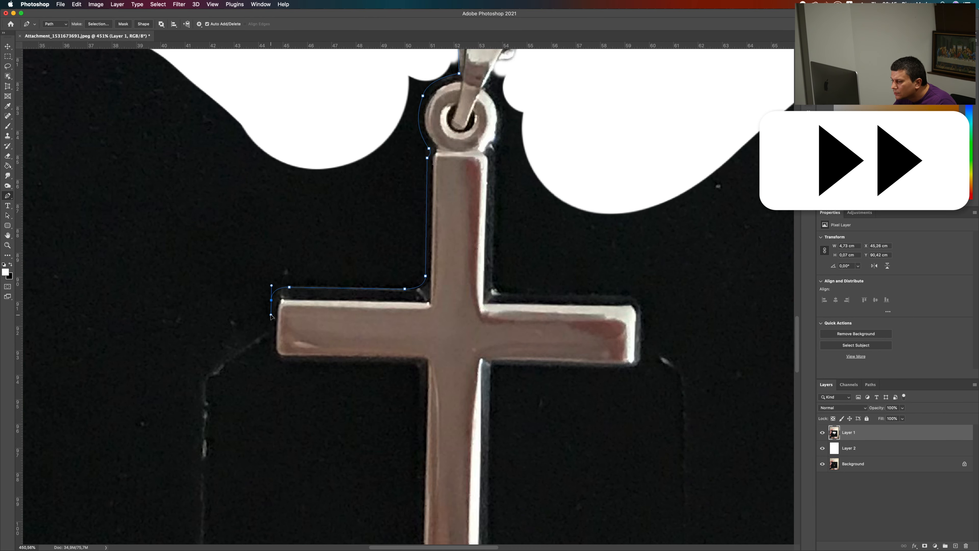
pyautogui.click(270, 341)
pyautogui.click(290, 356)
pyautogui.click(410, 359)
pyautogui.click(419, 377)
pyautogui.click(420, 400)
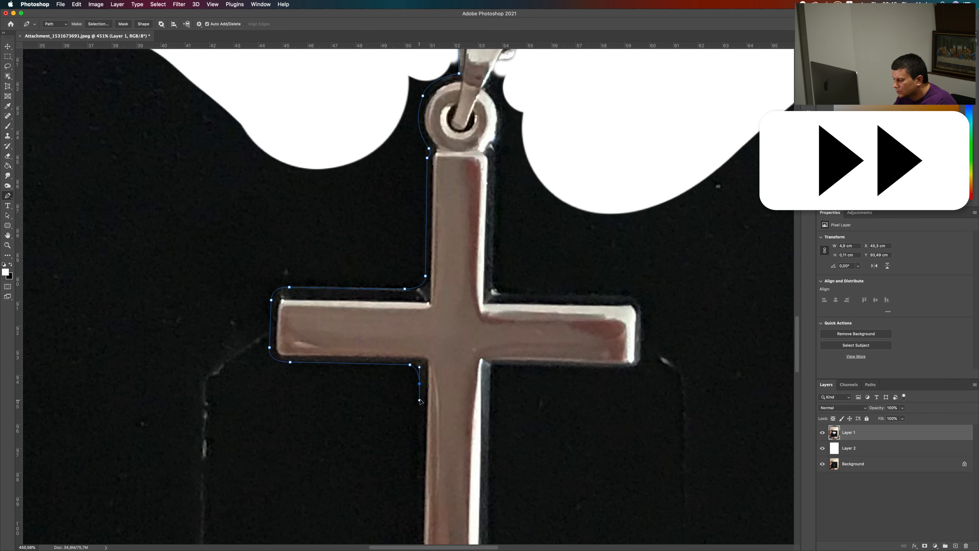
# - Trace the path down the lower upright and around the foot of the cross
pyautogui.moveTo(436, 420); pyautogui.dragTo(453, 158)
pyautogui.click(429, 407)
pyautogui.click(451, 426)
pyautogui.click(487, 427)
pyautogui.click(503, 427)
pyautogui.moveTo(504, 402); pyautogui.dragTo(504, 376)
# - Continue the path up the right side of the lower upright and around the cross's right arm
pyautogui.click(509, 97)
pyautogui.moveTo(509, 97); pyautogui.dragTo(400, 205)
pyautogui.click(534, 206)
pyautogui.click(548, 192)
pyautogui.click(548, 155)
pyautogui.moveTo(535, 136); pyautogui.dragTo(516, 136)
pyautogui.click(410, 133)
pyautogui.moveTo(399, 115); pyautogui.dragTo(433, 234)
# - Trace the path up the upper upright and around the ring's right side to the bail
pyautogui.click(411, 132)
pyautogui.moveTo(411, 118); pyautogui.dragTo(426, 214)
pyautogui.moveTo(426, 175); pyautogui.dragTo(421, 168)
pyautogui.press('super+z')
pyautogui.click(412, 158)
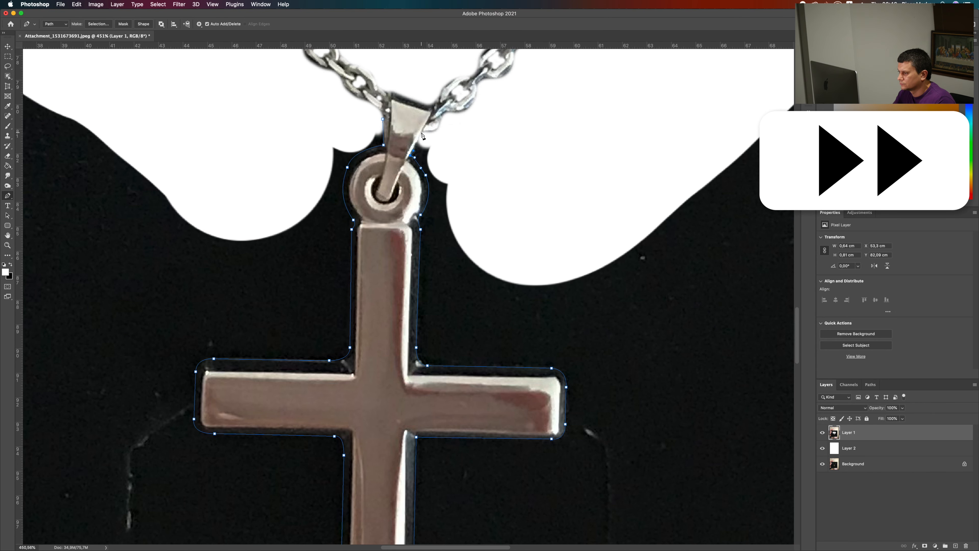
pyautogui.click(422, 134)
pyautogui.scroll(-5, 472, 163)
pyautogui.scroll(3, 472, 164)
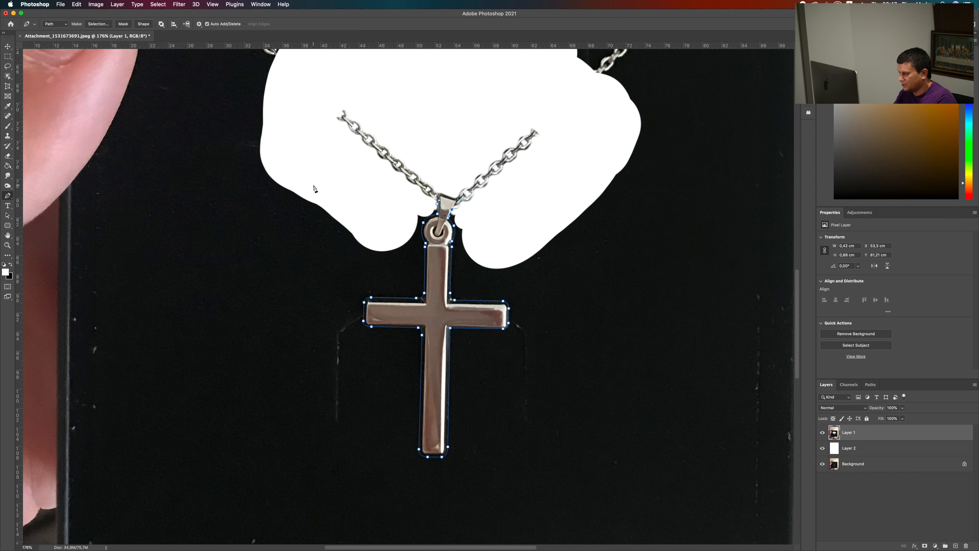
# - Extend the path in a wide loop through the black background around the cross and close it at the bail
pyautogui.click(569, 175)
pyautogui.click(667, 153)
pyautogui.click(771, 277)
pyautogui.click(738, 484)
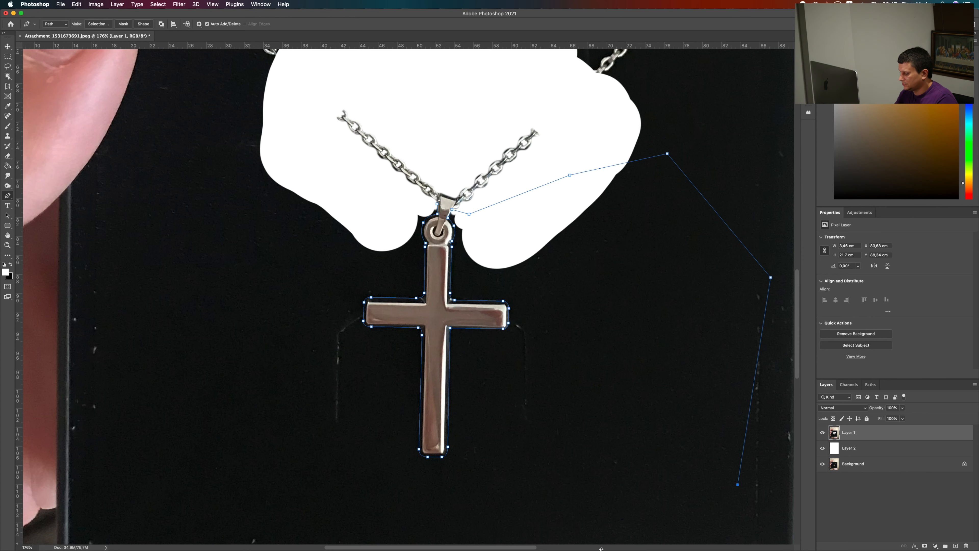
pyautogui.scroll(-10, 586, 389)
pyautogui.click(689, 392)
pyautogui.click(351, 388)
pyautogui.click(172, 259)
pyautogui.moveTo(215, 125); pyautogui.dragTo(230, 311)
pyautogui.click(343, 197)
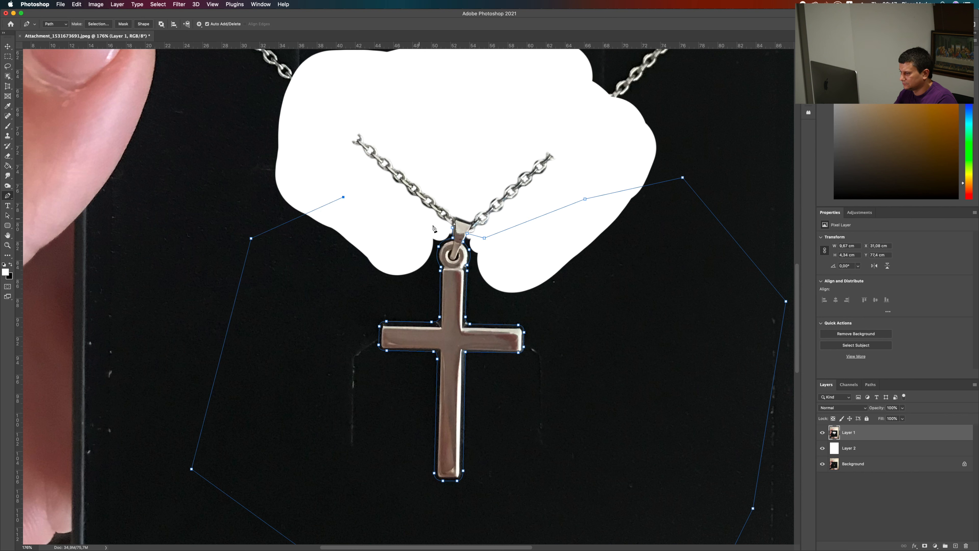
pyautogui.click(453, 228)
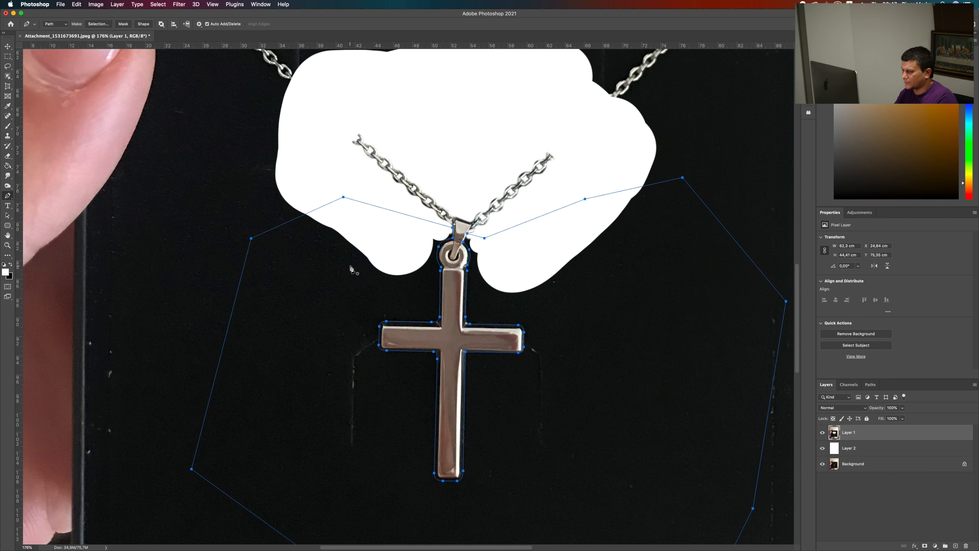
# - Convert the path to an anti-aliased selection with a 1-pixel feather, fill it with white, and deselect
pyautogui.rightClick(351, 268)
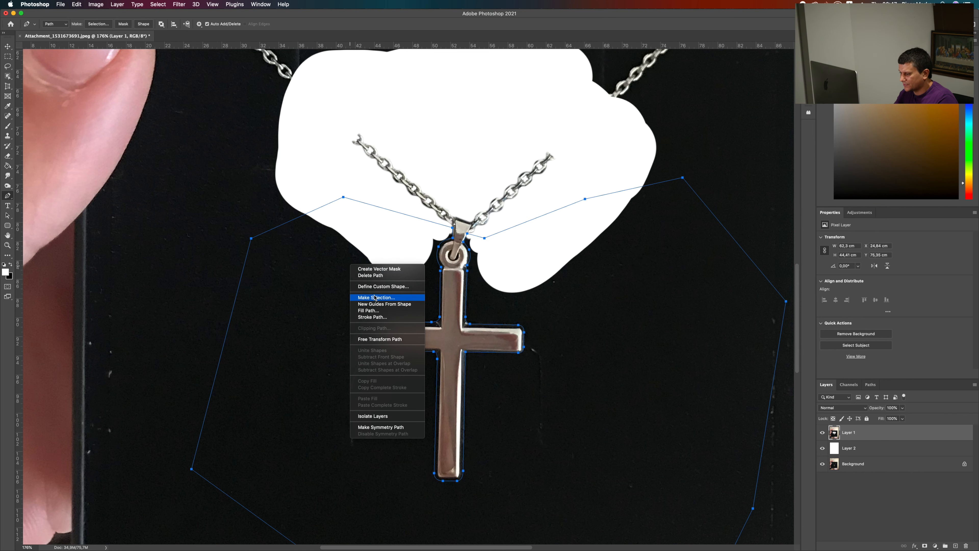
pyautogui.click(389, 298)
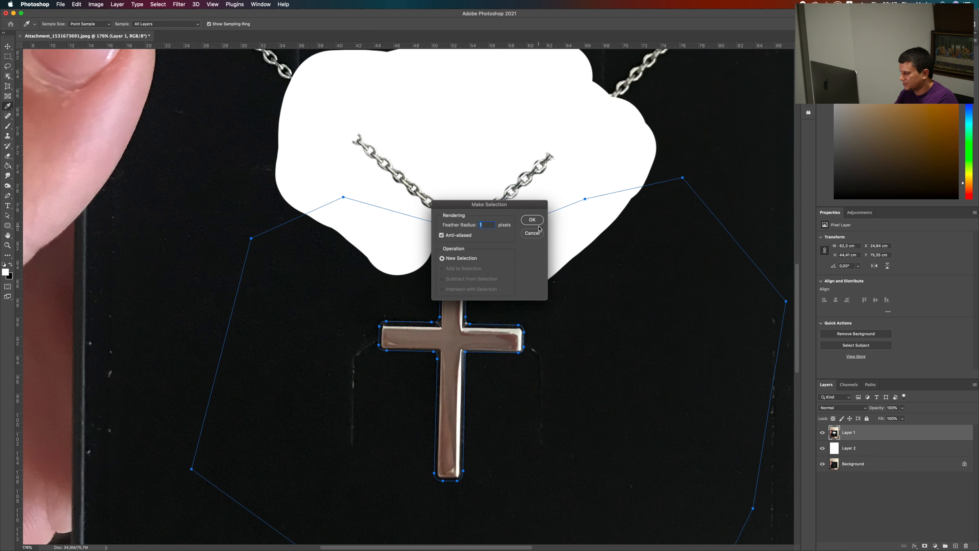
pyautogui.click(535, 222)
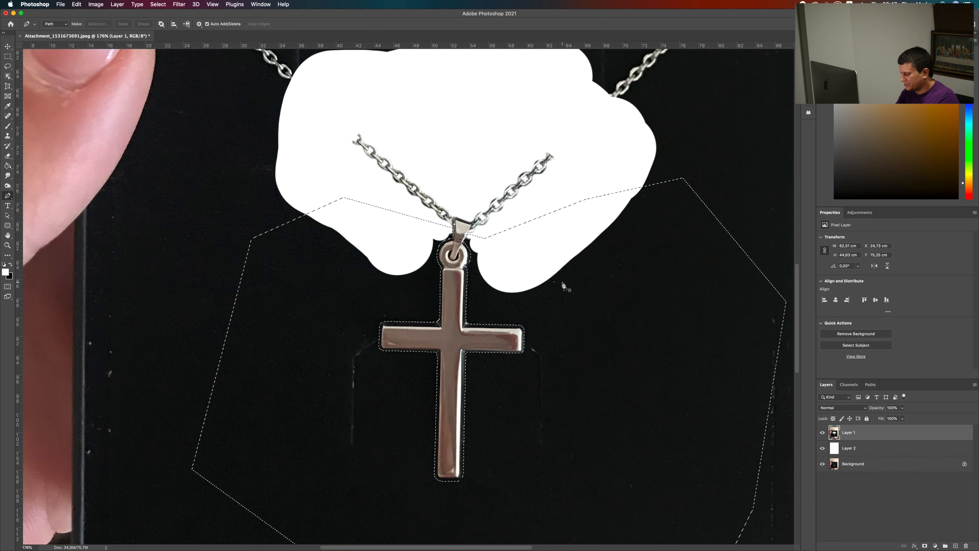
pyautogui.hotkey('alt', 'BackSpace')
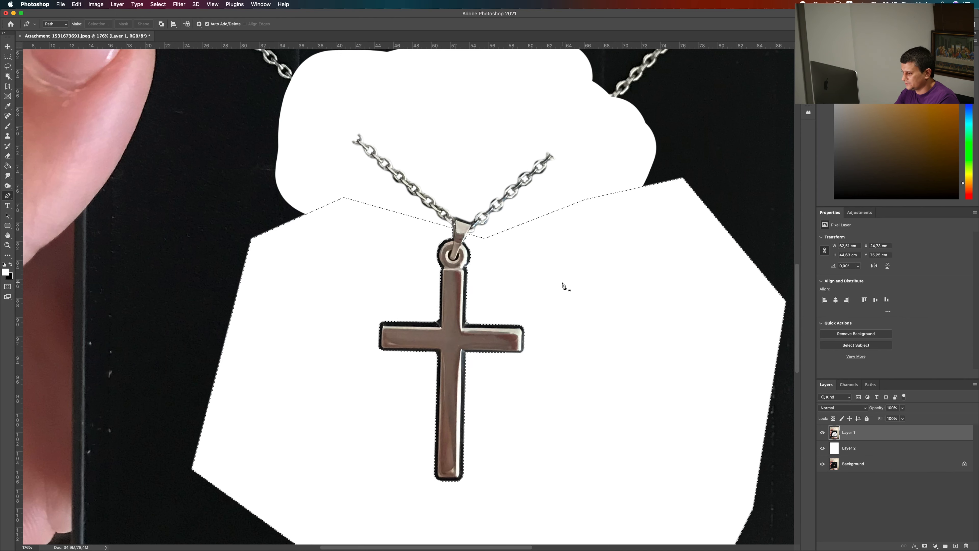
pyautogui.press('m')
pyautogui.press('cmd+d')
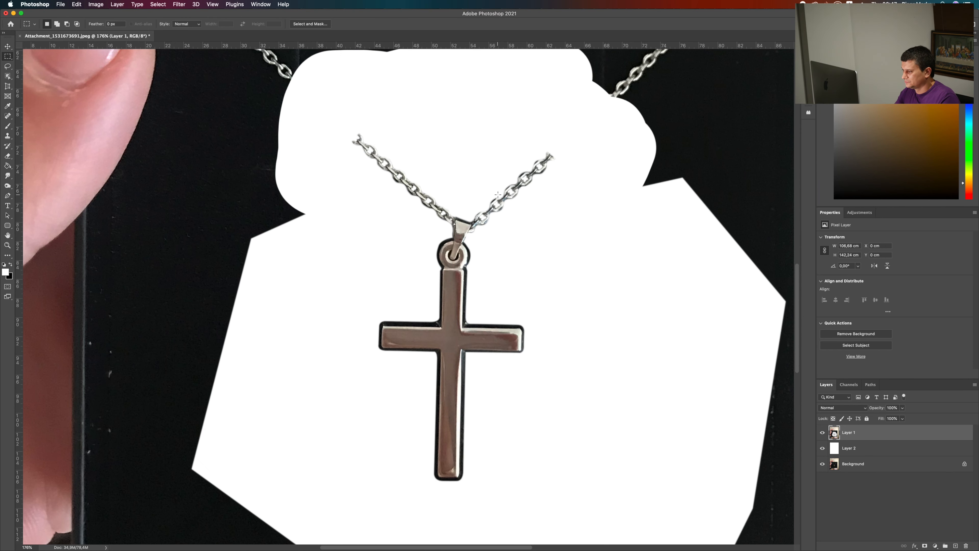
# - Erase the remaining hand, box and photo background around the necklace on Layer 1 with an Eraser brush enlarged to 1100 px
pyautogui.scroll(-6, 498, 194)
pyautogui.scroll(2, 498, 195)
pyautogui.scroll(-5, 390, 351)
pyautogui.hscroll(-3, 391, 351)
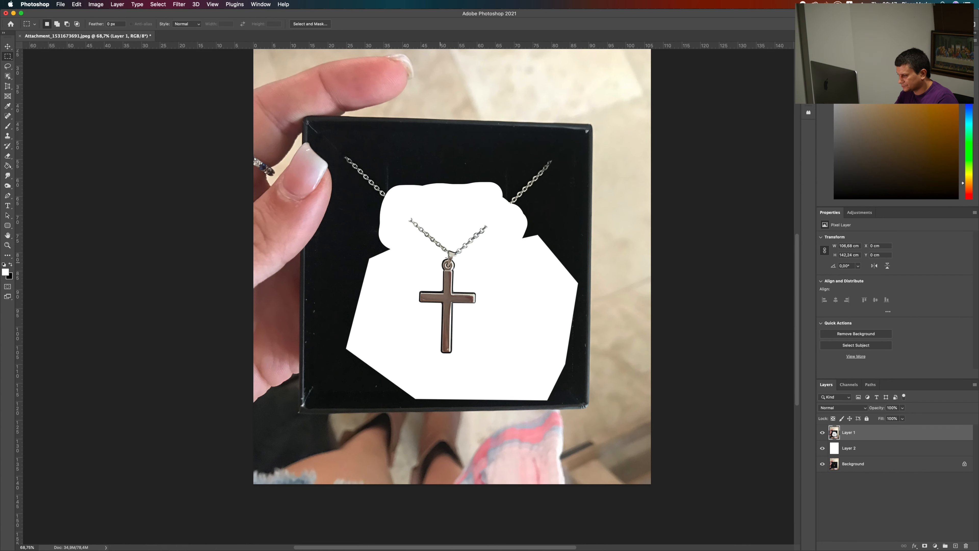
pyautogui.scroll(10, 449, 261)
pyautogui.press('e')
pyautogui.press('[')
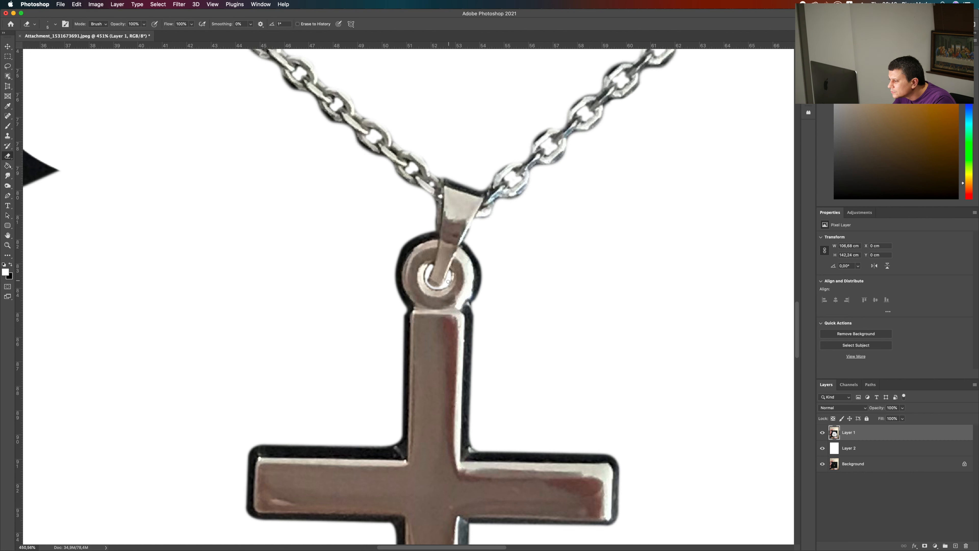
pyautogui.rightClick(7, 155)
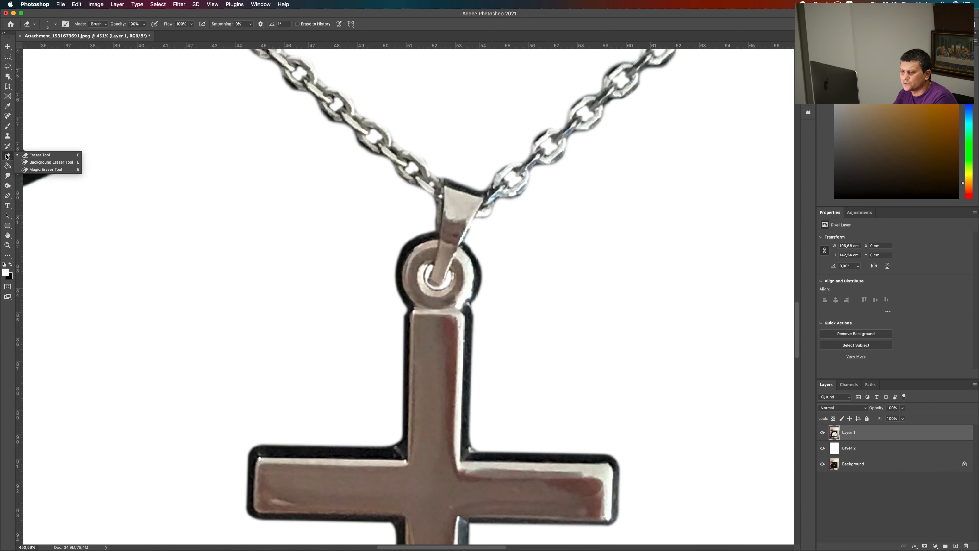
pyautogui.click(36, 156)
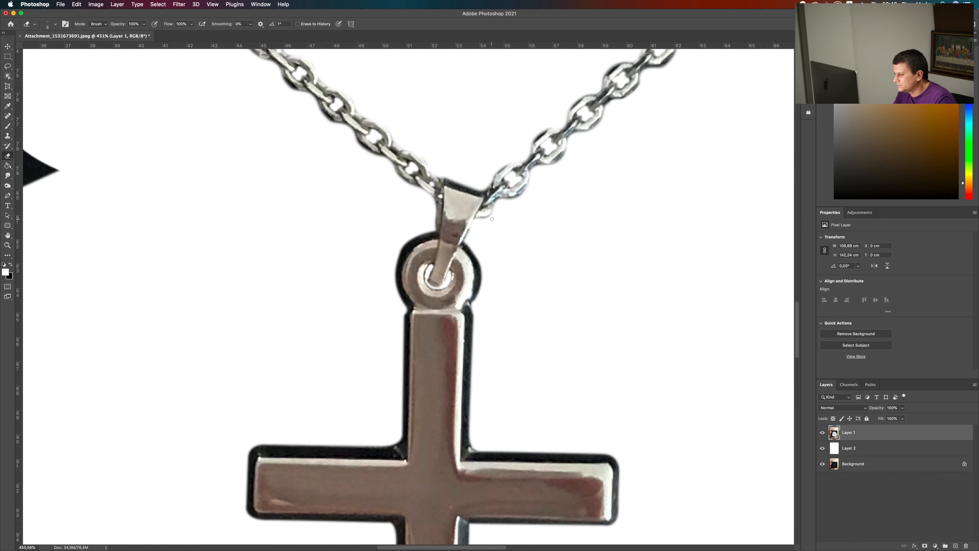
pyautogui.scroll(-5, 492, 219)
pyautogui.scroll(-5, 491, 218)
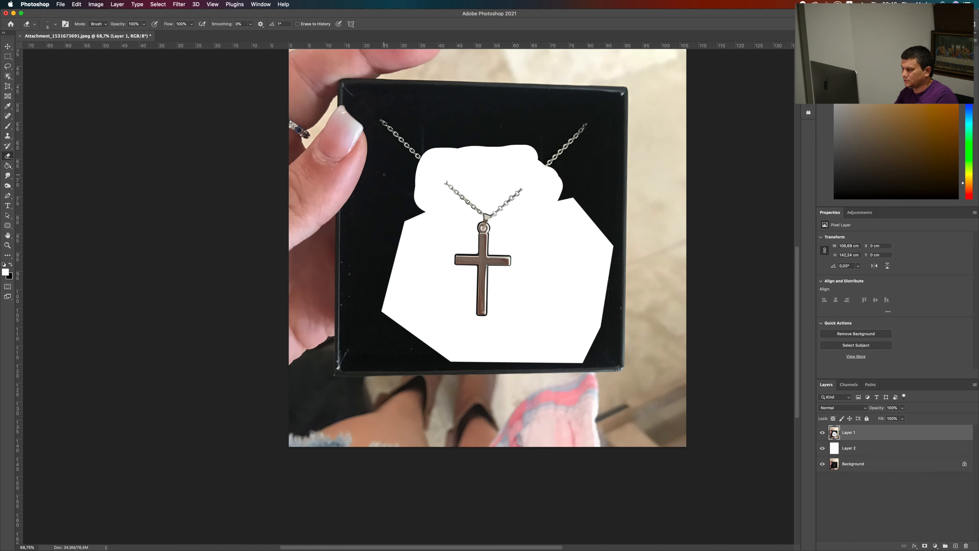
pyautogui.click(53, 26)
pyautogui.click(59, 47)
pyautogui.moveTo(60, 64)
pyautogui.mouseDown()
pyautogui.moveTo(93, 64)
pyautogui.moveTo(73, 49)
pyautogui.mouseUp()
pyautogui.click(172, 96)
pyautogui.press(']')
pyautogui.press(']')
pyautogui.press(']')
pyautogui.press(']')
pyautogui.press(']')
pyautogui.press(']')
pyautogui.press(']')
pyautogui.press(']')
pyautogui.press(']')
pyautogui.press(']')
pyautogui.press(']')
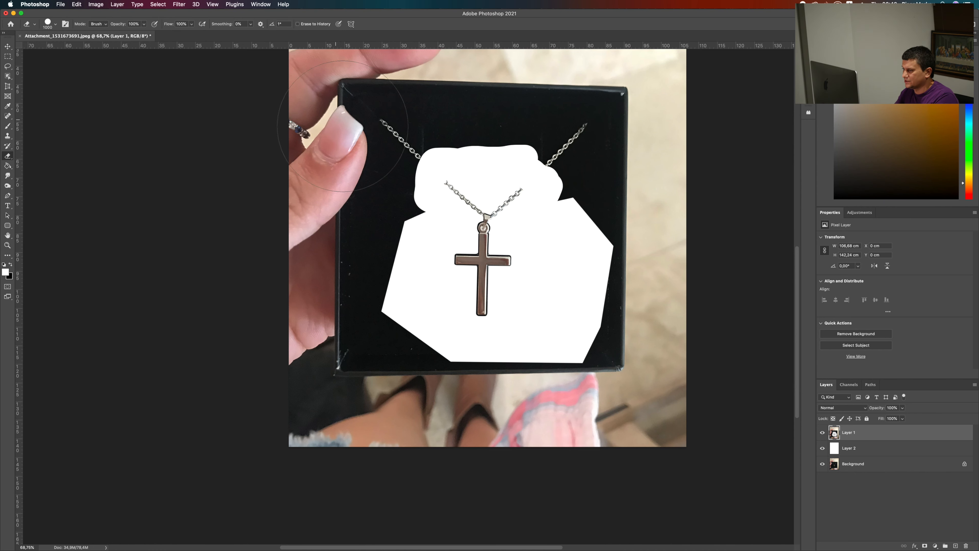
pyautogui.moveTo(360, 135)
pyautogui.mouseDown()
pyautogui.moveTo(314, 66)
pyautogui.moveTo(313, 21)
pyautogui.moveTo(474, 52)
pyautogui.moveTo(581, 51)
pyautogui.moveTo(420, 86)
pyautogui.moveTo(557, 90)
pyautogui.moveTo(595, 130)
pyautogui.moveTo(617, 191)
pyautogui.moveTo(666, 175)
pyautogui.moveTo(683, 94)
pyautogui.moveTo(679, 38)
pyautogui.moveTo(662, 379)
pyautogui.moveTo(578, 396)
pyautogui.moveTo(491, 448)
pyautogui.moveTo(432, 419)
pyautogui.moveTo(464, 408)
pyautogui.moveTo(288, 417)
pyautogui.moveTo(267, 207)
pyautogui.moveTo(282, 180)
pyautogui.moveTo(331, 200)
pyautogui.moveTo(344, 190)
pyautogui.moveTo(356, 198)
pyautogui.moveTo(336, 345)
pyautogui.moveTo(422, 382)
pyautogui.moveTo(366, 378)
pyautogui.moveTo(404, 387)
pyautogui.moveTo(295, 421)
pyautogui.moveTo(253, 311)
pyautogui.moveTo(271, 321)
pyautogui.mouseUp()
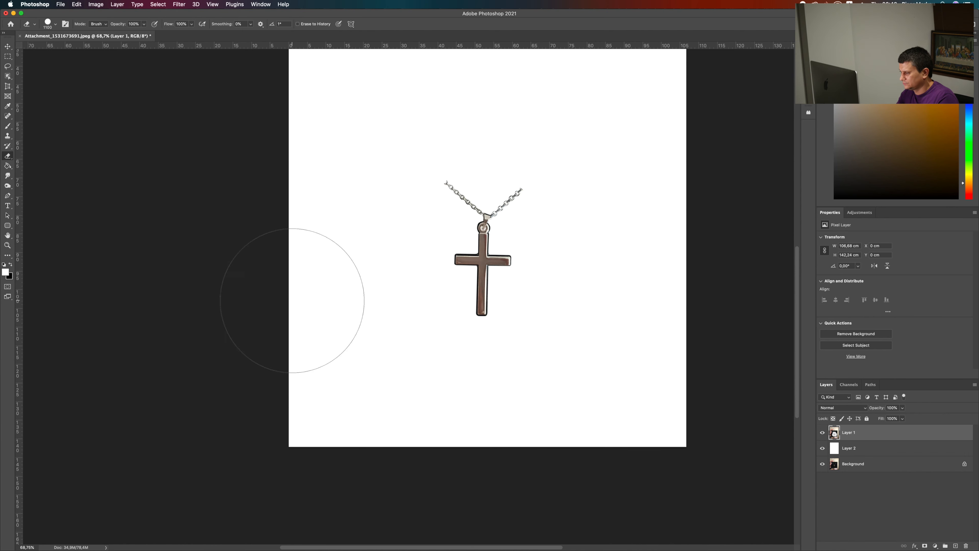
# - Trace a closed Pen path around the pendant's bail and ring, down to the top edge of the cross
pyautogui.scroll(5, 492, 245)
pyautogui.scroll(3, 486, 239)
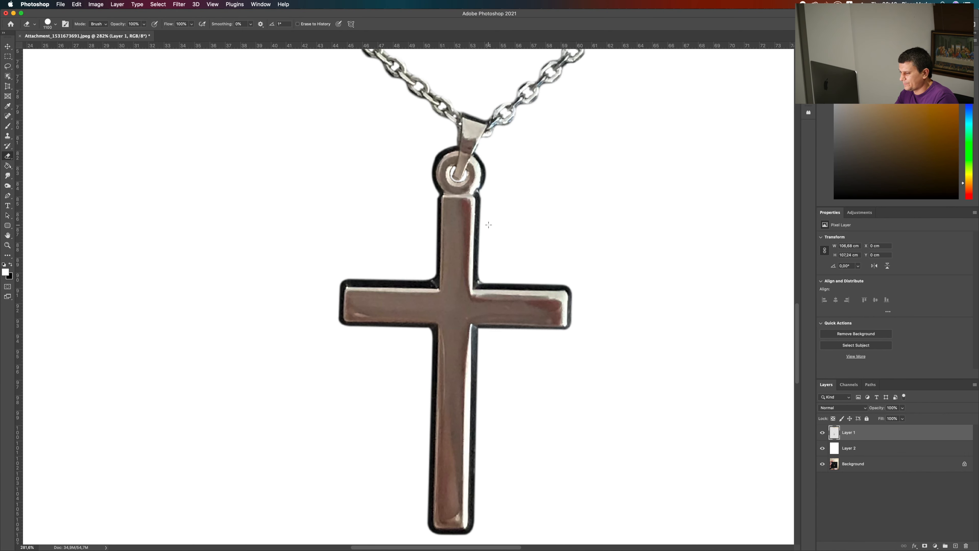
pyautogui.moveTo(462, 135); pyautogui.dragTo(458, 224)
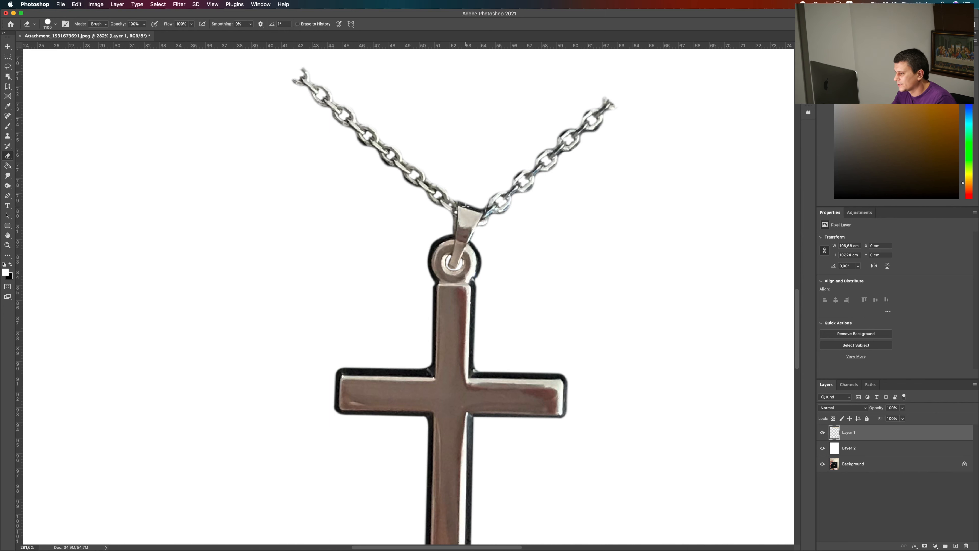
pyautogui.press('p')
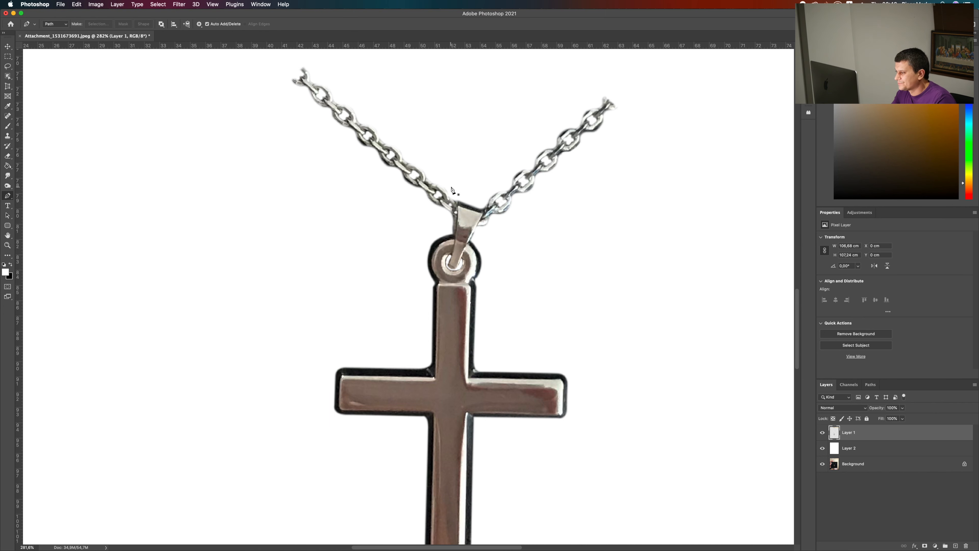
pyautogui.click(459, 201)
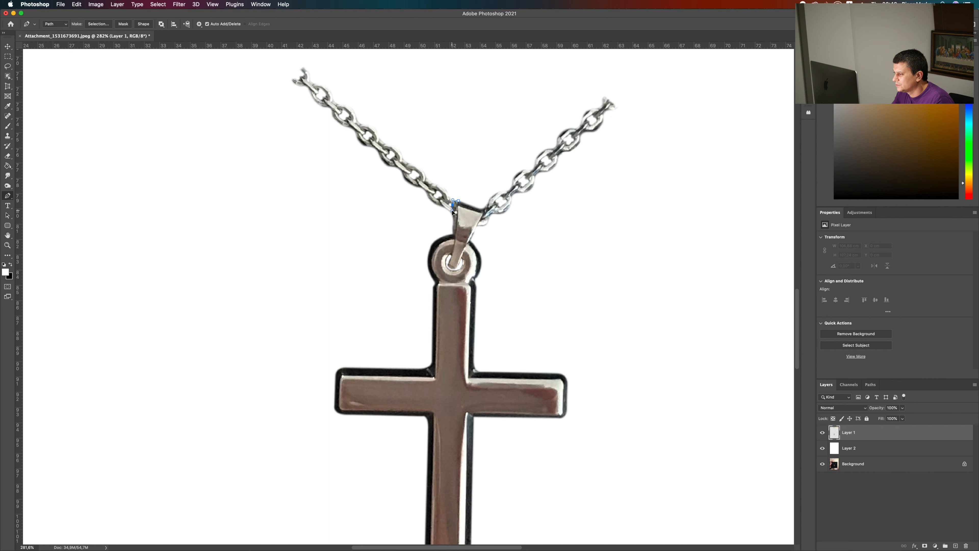
pyautogui.click(452, 204)
pyautogui.click(453, 234)
pyautogui.moveTo(429, 251); pyautogui.dragTo(445, 281)
pyautogui.click(474, 282)
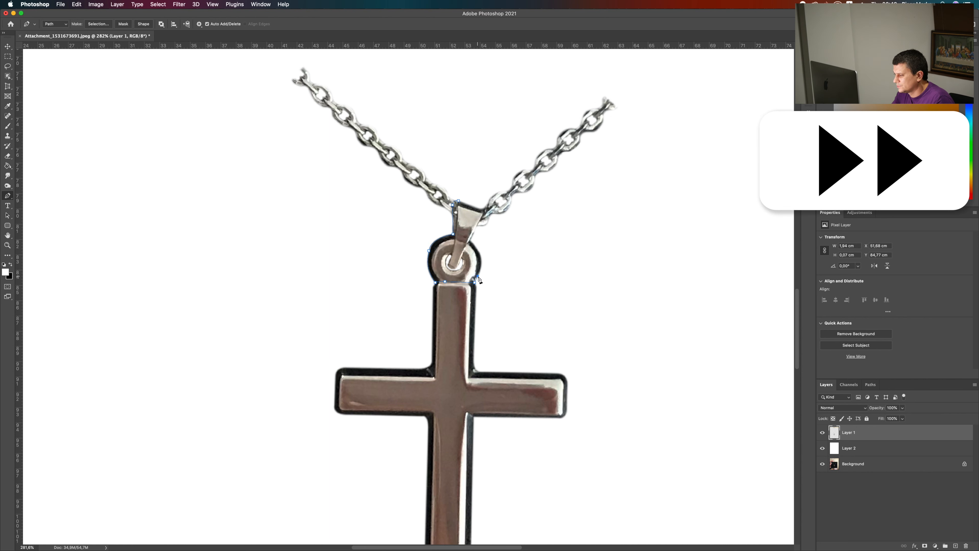
pyautogui.click(471, 240)
pyautogui.click(481, 209)
pyautogui.click(458, 201)
# - Turn the path into a selection, then cut the bail and ring from Layer 1 and paste them as a separate layer
pyautogui.rightClick(461, 209)
pyautogui.click(486, 239)
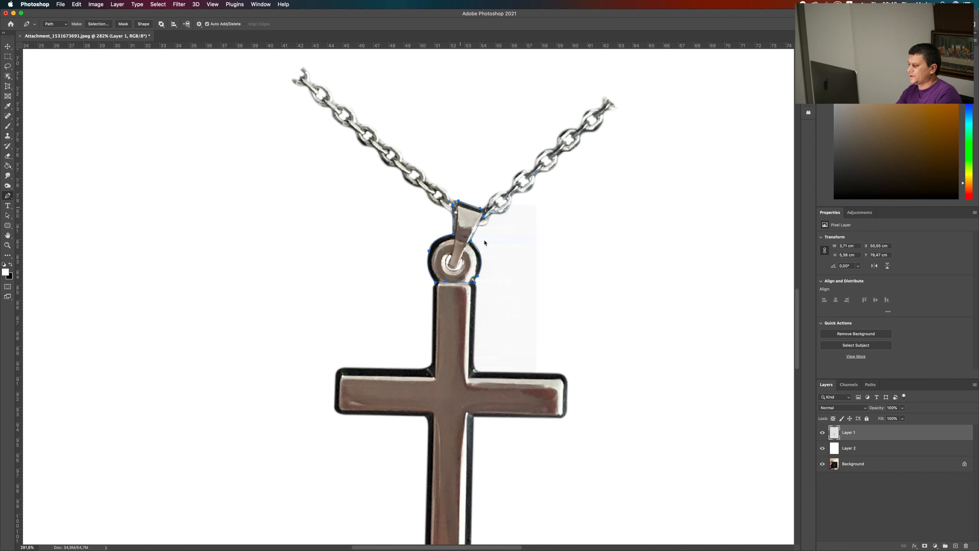
pyautogui.click(532, 220)
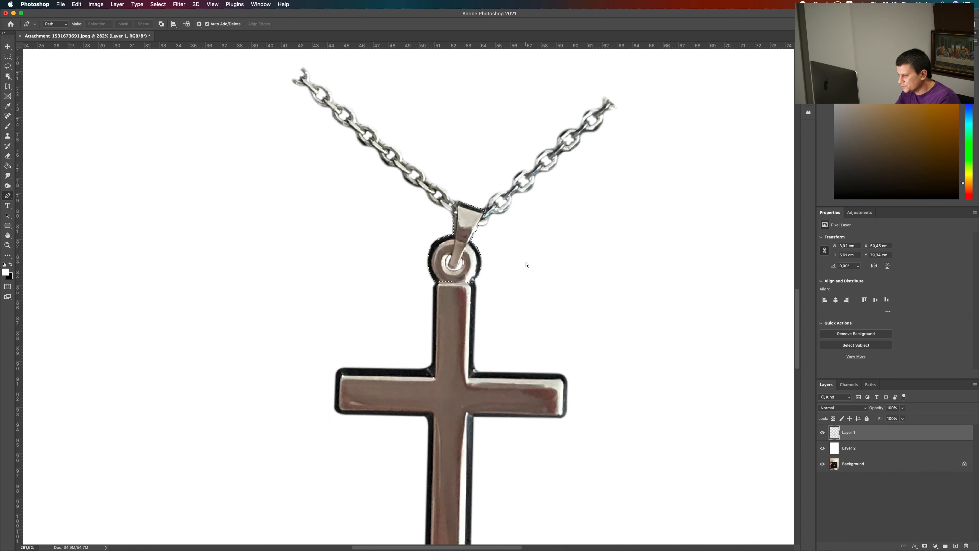
pyautogui.press('super+x')
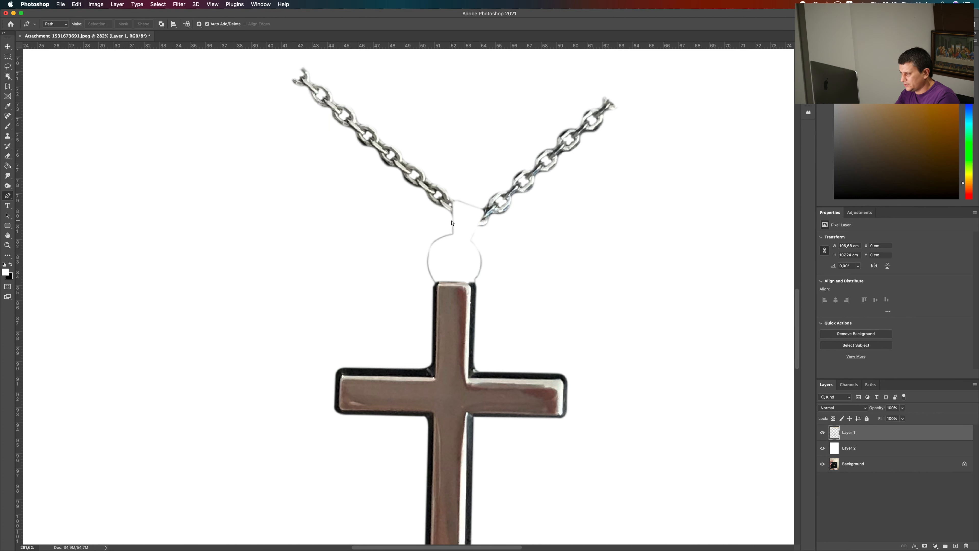
pyautogui.press('super+v')
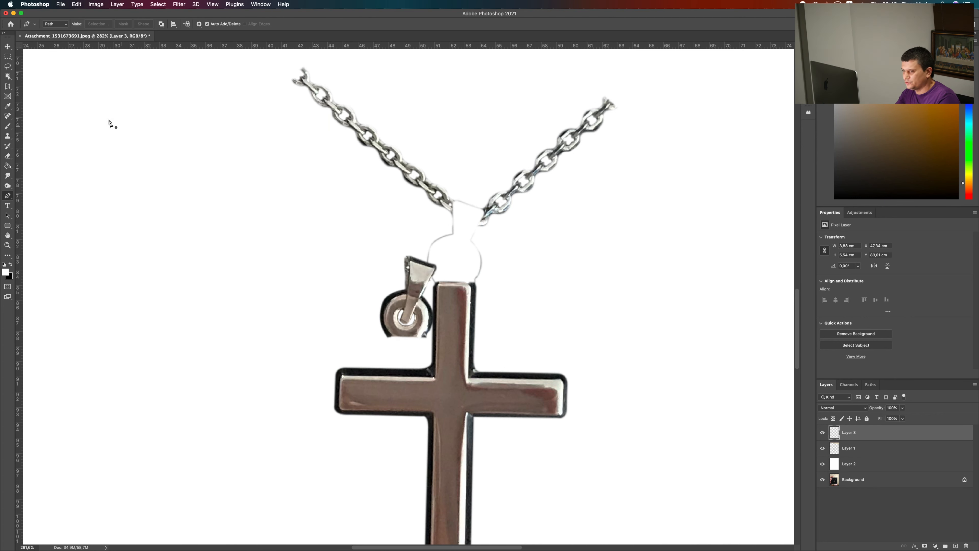
# - Move the pasted bail and ring into the blank area left of the gap above the cross, and check the layer by toggling its visibility
pyautogui.press('v')
pyautogui.click(468, 208)
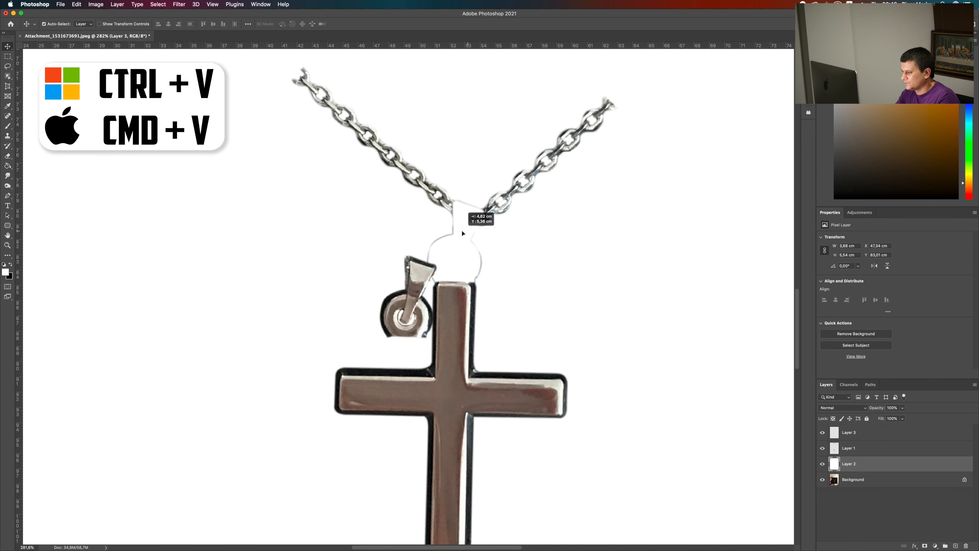
pyautogui.moveTo(414, 270); pyautogui.dragTo(371, 215)
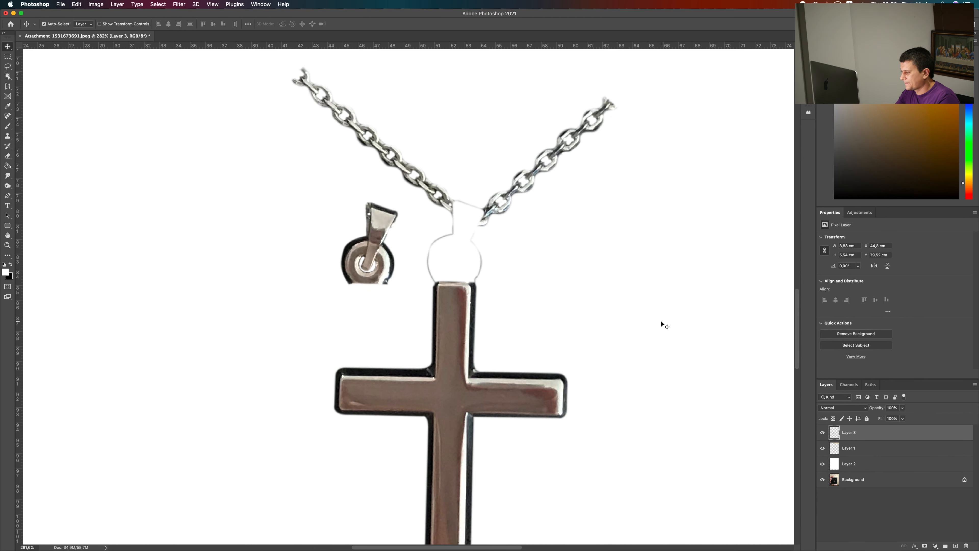
pyautogui.click(822, 433)
pyautogui.click(823, 433)
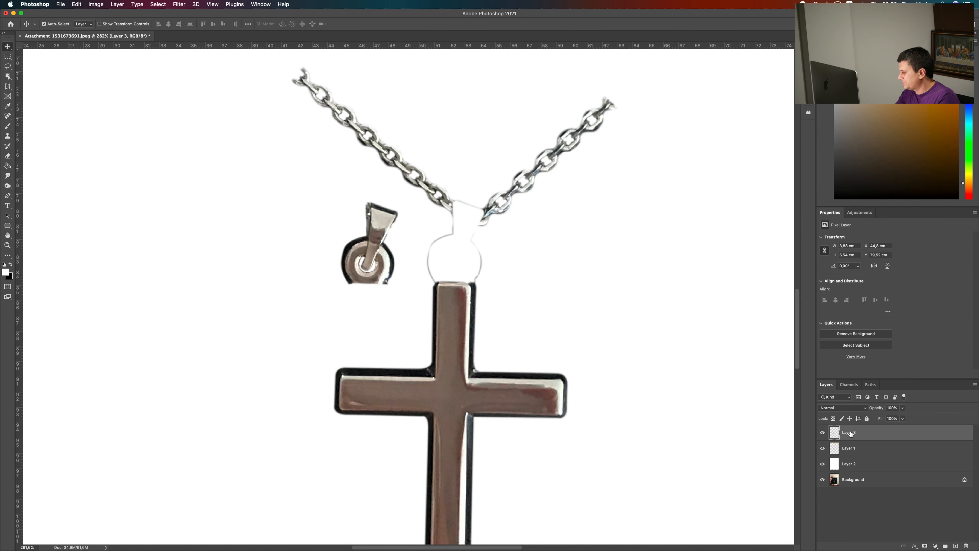
# - Erase the thin outline left around the cut-out bail and ring on Layer 1 with a much smaller Eraser brush
pyautogui.click(877, 449)
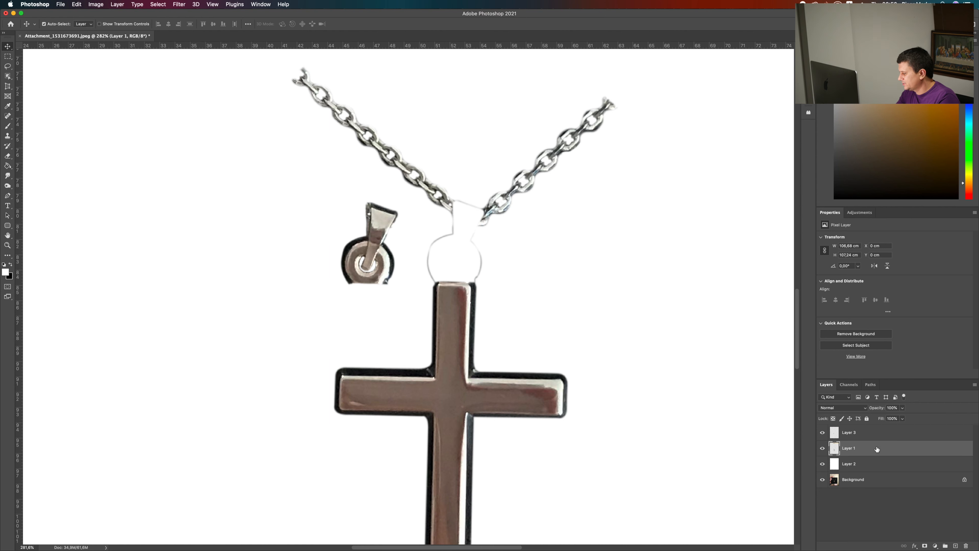
pyautogui.press('e')
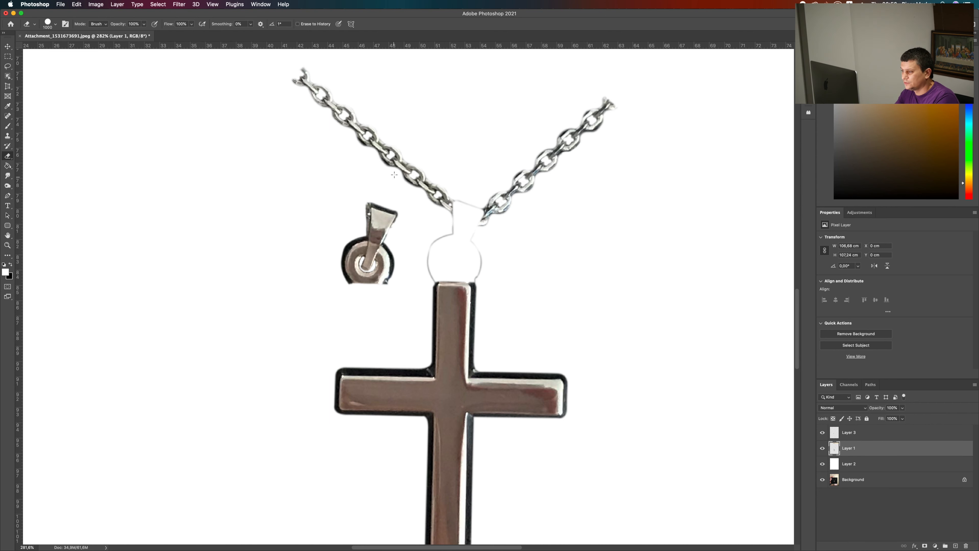
pyautogui.press('[')
pyautogui.press('[')
pyautogui.press('[')
pyautogui.press('[')
pyautogui.press('[')
pyautogui.press('[')
pyautogui.press('[')
pyautogui.press('[')
pyautogui.press('[')
pyautogui.press('[')
pyautogui.press('[')
pyautogui.press('[')
pyautogui.press('[')
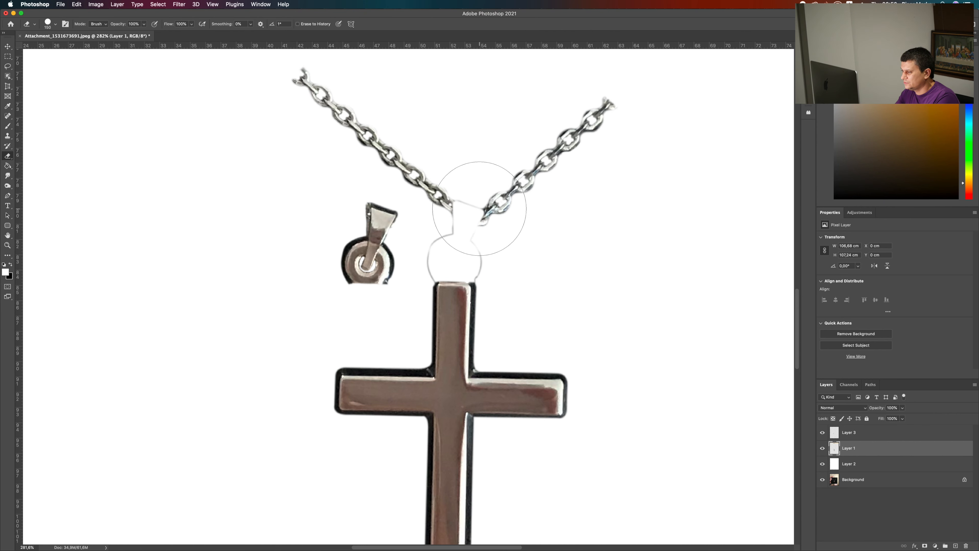
pyautogui.press('[')
pyautogui.press('[')
pyautogui.press('[')
pyautogui.press('[')
pyautogui.press('[')
pyautogui.press('[')
pyautogui.press('[')
pyautogui.moveTo(435, 244)
pyautogui.mouseDown()
pyautogui.moveTo(430, 278)
pyautogui.moveTo(458, 203)
pyautogui.moveTo(476, 207)
pyautogui.moveTo(470, 233)
pyautogui.moveTo(452, 221)
pyautogui.moveTo(480, 256)
pyautogui.moveTo(476, 276)
pyautogui.mouseUp()
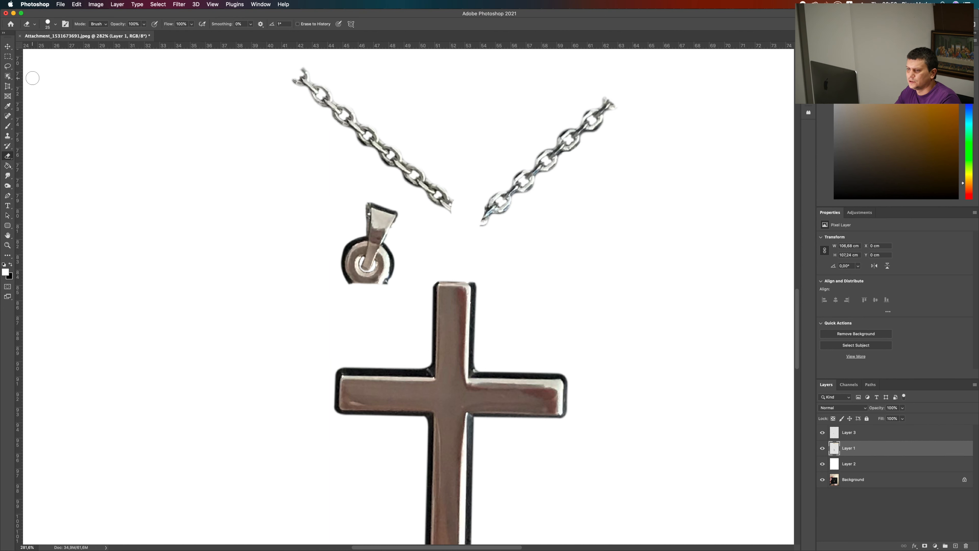
# - Rotate the bail and ring on Layer 3 about 14.5° counter-clockwise and place them upright on the top end of the cross
pyautogui.click(882, 429)
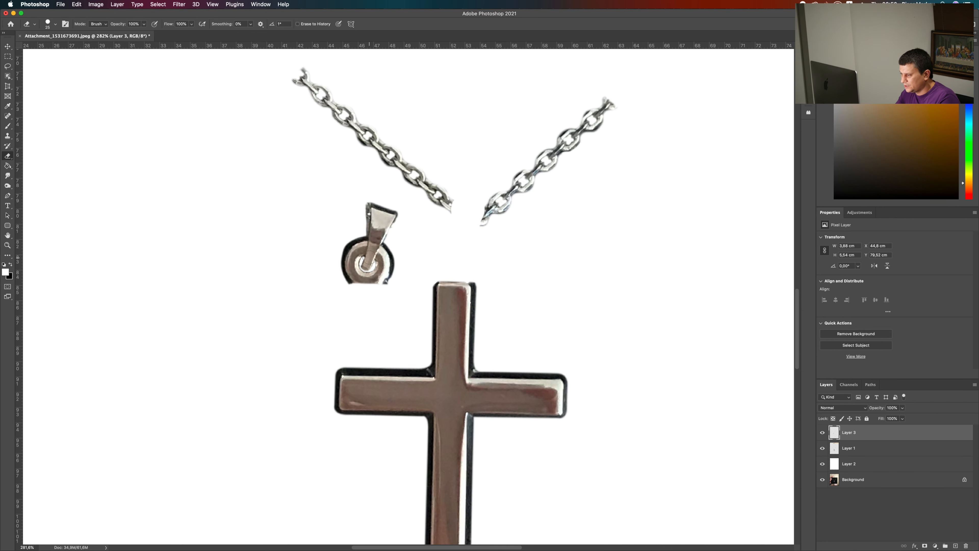
pyautogui.press('super+t')
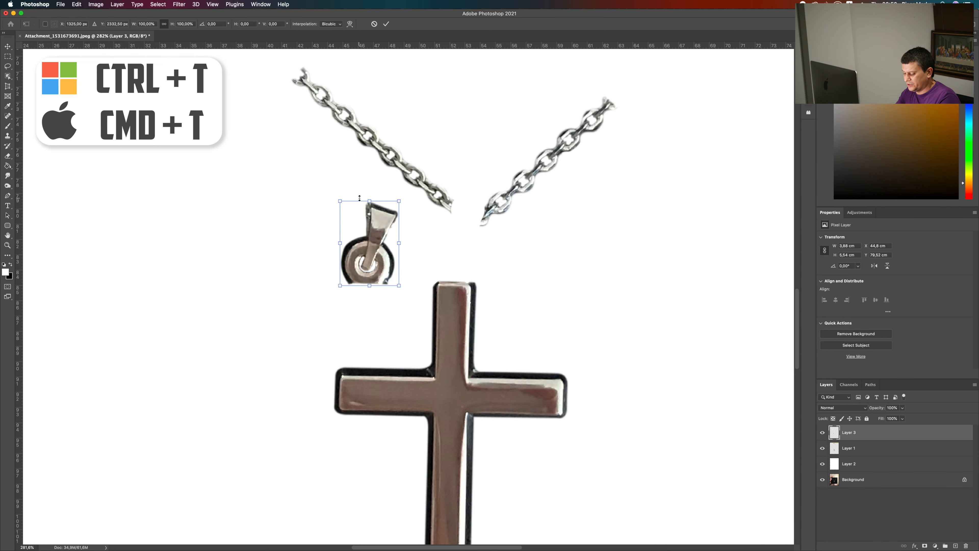
pyautogui.click(76, 4)
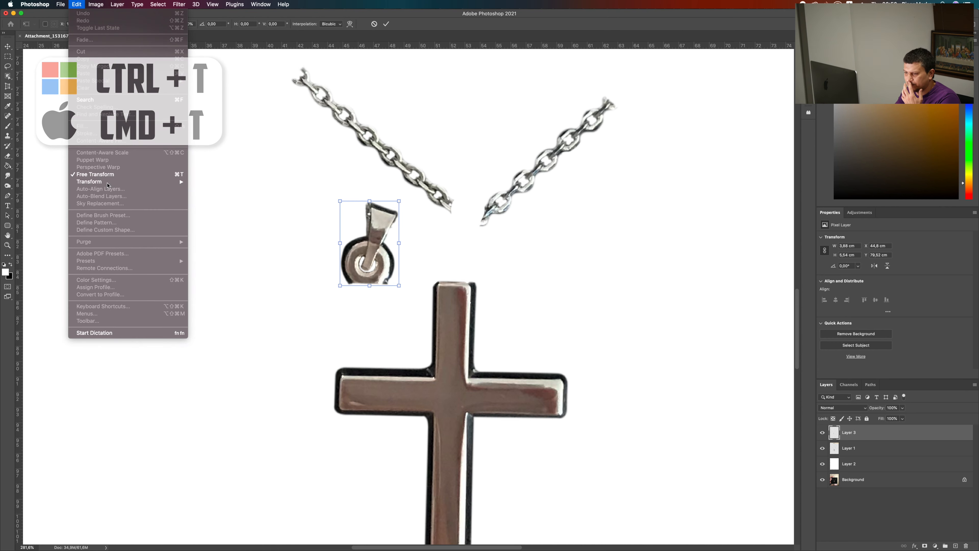
pyautogui.click(377, 190)
pyautogui.moveTo(401, 197); pyautogui.dragTo(389, 184)
pyautogui.moveTo(397, 216); pyautogui.dragTo(460, 214)
pyautogui.moveTo(482, 176); pyautogui.dragTo(482, 174)
pyautogui.moveTo(462, 221); pyautogui.dragTo(458, 218)
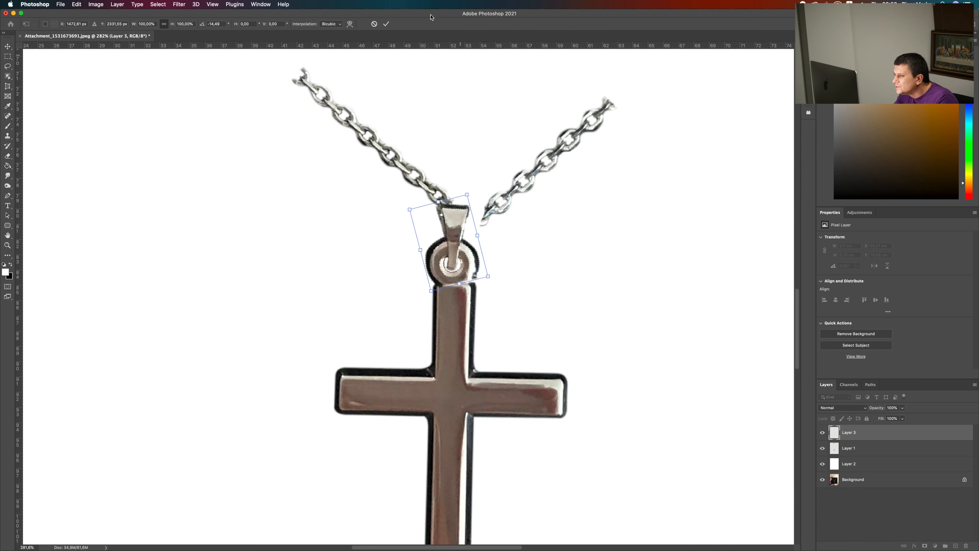
pyautogui.click(386, 24)
# - Erase the ring's lower edge where it overlaps the cross, with Layer 3 dimmed to 29% opacity, and restore the layer to 100%
pyautogui.press('e')
pyautogui.press('[')
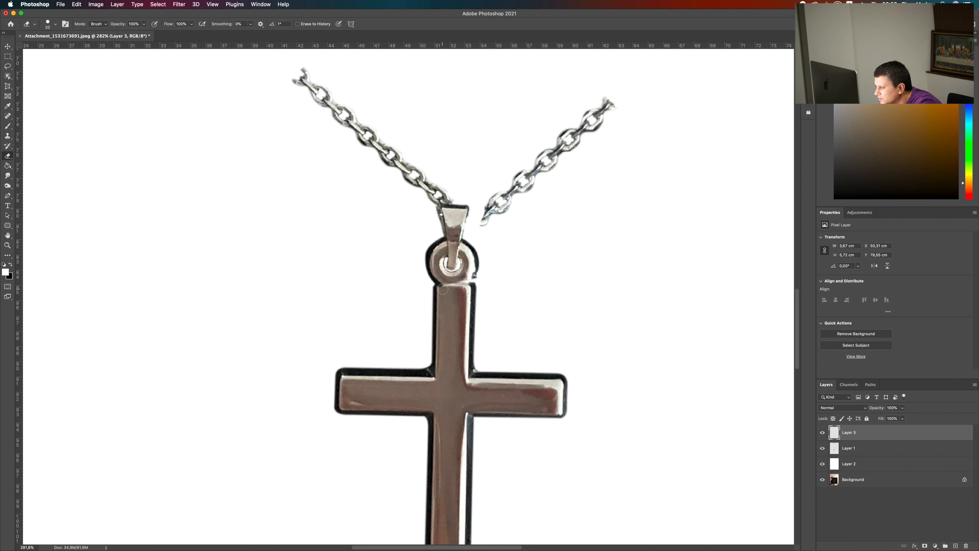
pyautogui.click(903, 418)
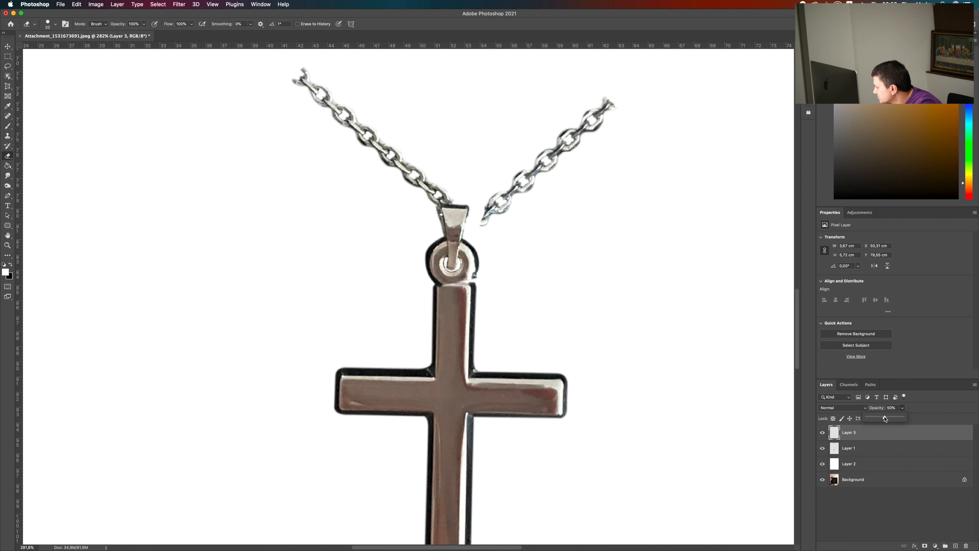
pyautogui.moveTo(878, 419); pyautogui.dragTo(878, 419)
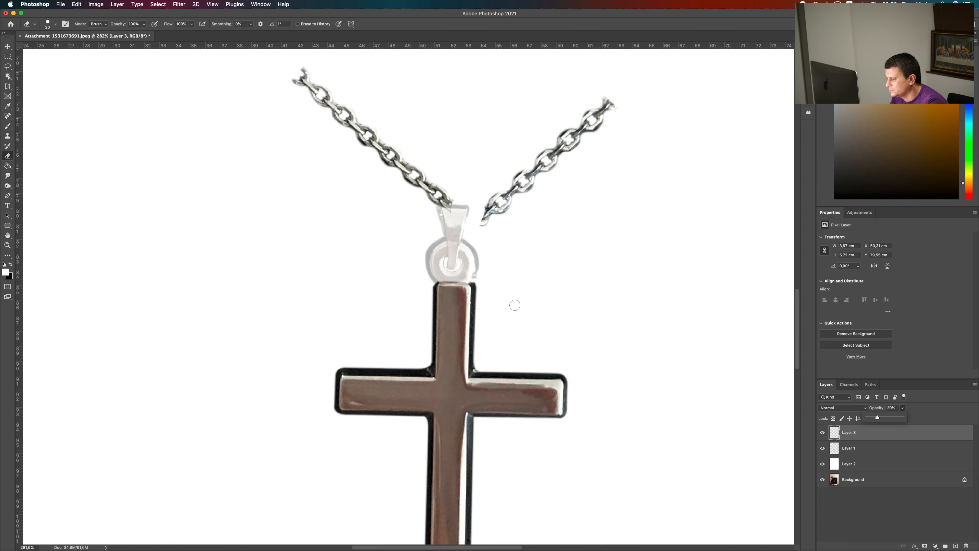
pyautogui.press('[')
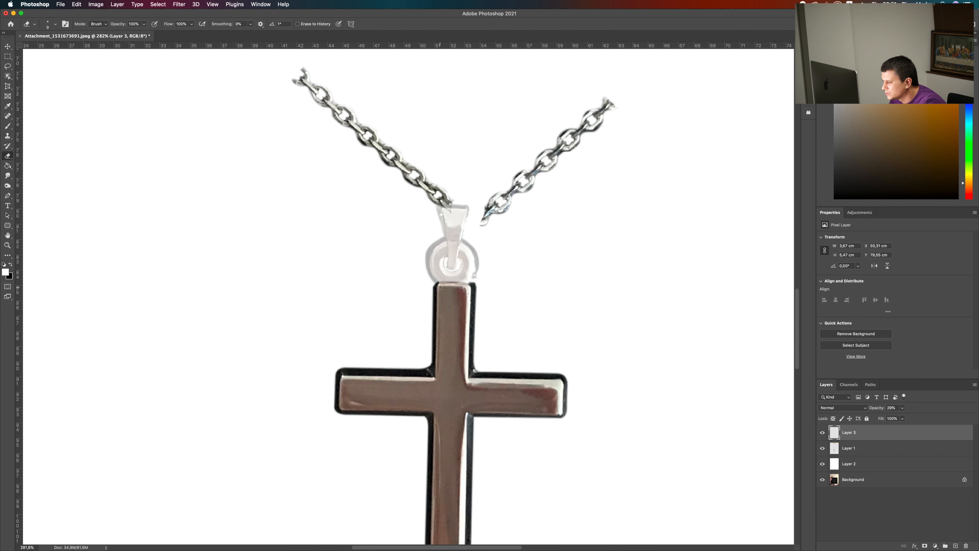
pyautogui.click(902, 407)
pyautogui.moveTo(904, 420); pyautogui.dragTo(956, 417)
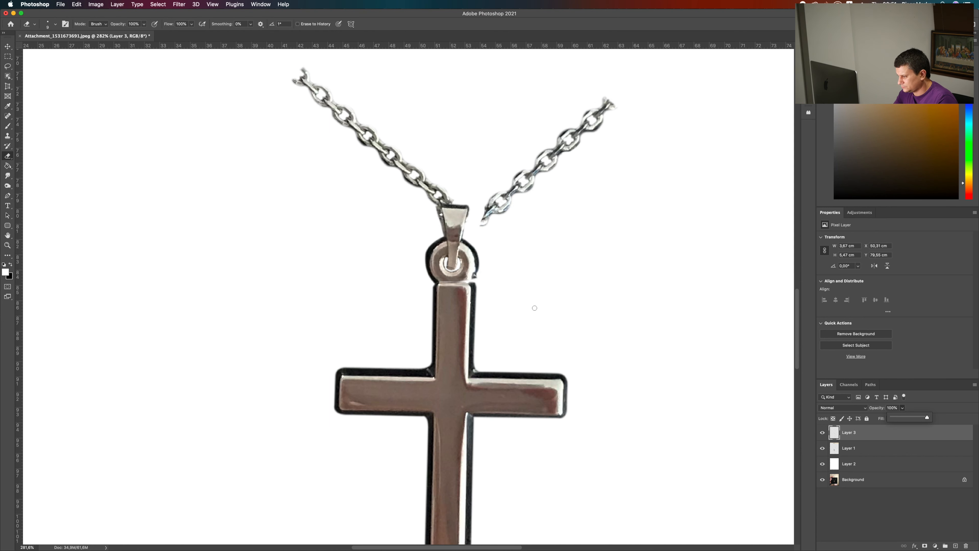
# - Nudge the bail and ring in small increments so they line up with the top of the cross
pyautogui.scroll(3, 497, 287)
pyautogui.click(7, 47)
pyautogui.press('Down')
pyautogui.press('Right')
pyautogui.press('Down')
pyautogui.press('Up')
# - Repair the dark outline where the ring meets the cross on Layers 1 and 3, using the Clone Stamp tool with a much smaller brush
pyautogui.press('s')
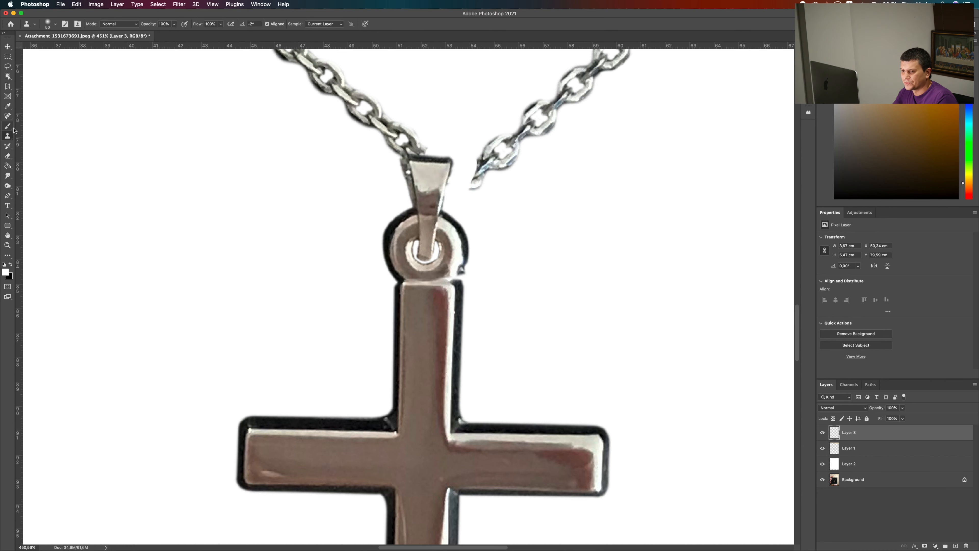
pyautogui.rightClick(7, 135)
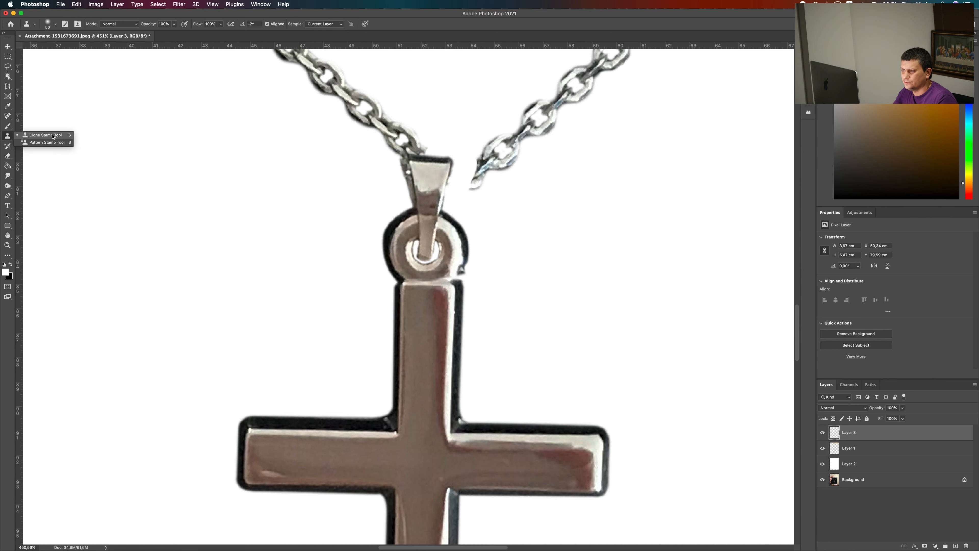
pyautogui.click(53, 135)
pyautogui.press('[')
pyautogui.press('[')
pyautogui.press('[')
pyautogui.press('[')
pyautogui.press('[')
pyautogui.press('[')
pyautogui.press('[')
pyautogui.press('[')
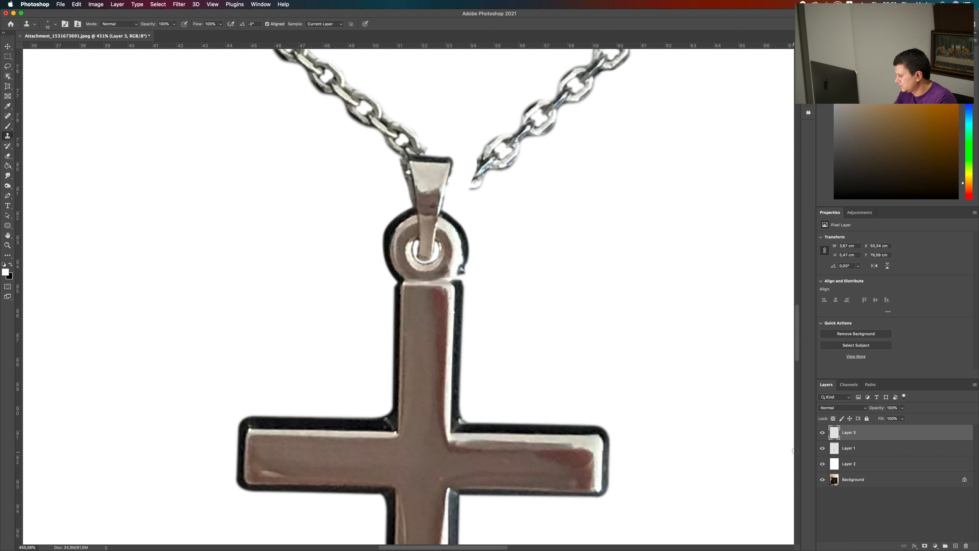
pyautogui.click(896, 452)
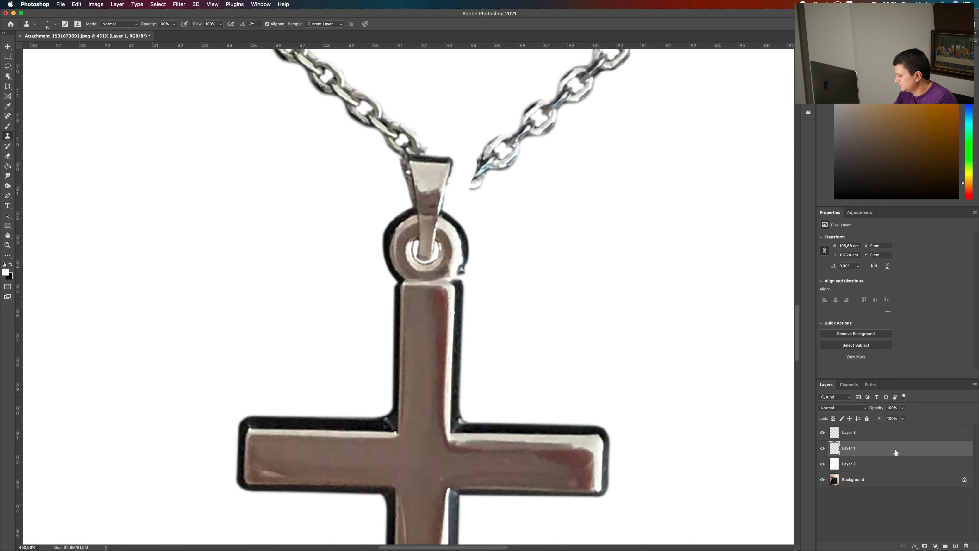
pyautogui.click(849, 436)
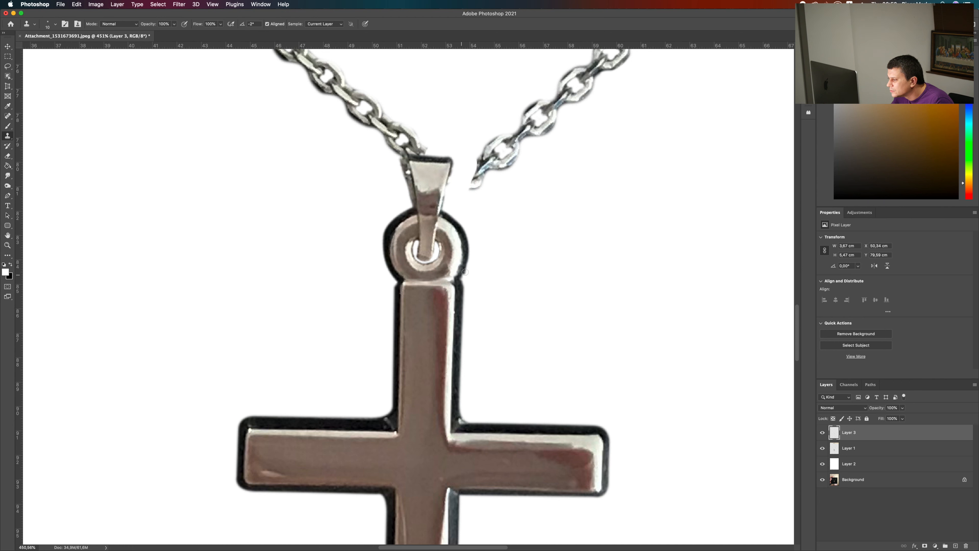
# - Cut the left chain piece from Layer 1 with a rectangular selection, paste it as a separate layer, and place it left of the bail
pyautogui.scroll(-5, 512, 237)
pyautogui.hscroll(2, 513, 238)
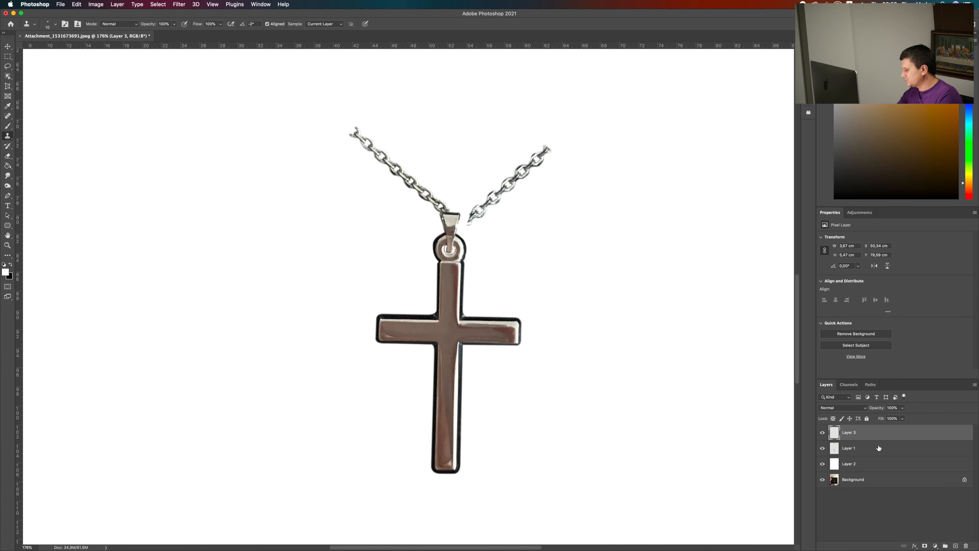
pyautogui.click(861, 450)
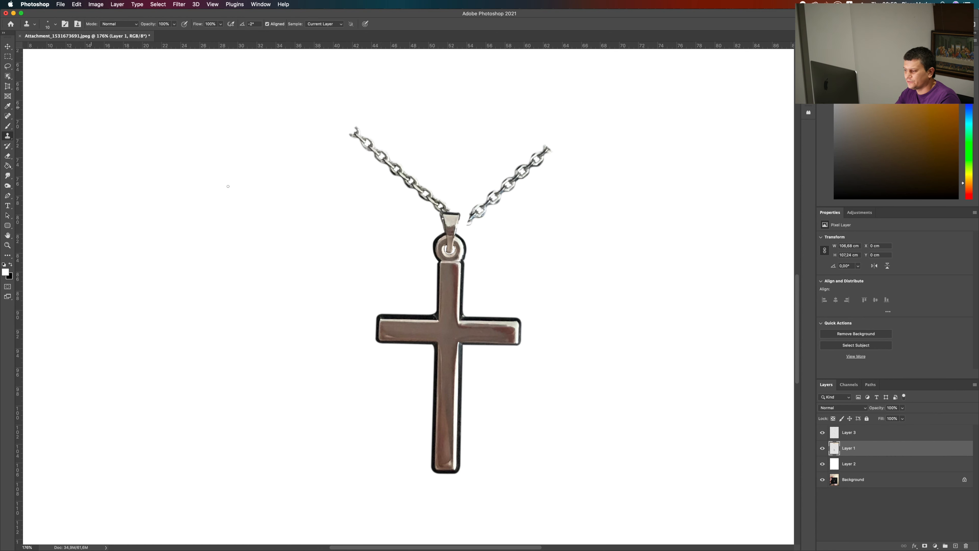
pyautogui.click(9, 56)
pyautogui.click(35, 59)
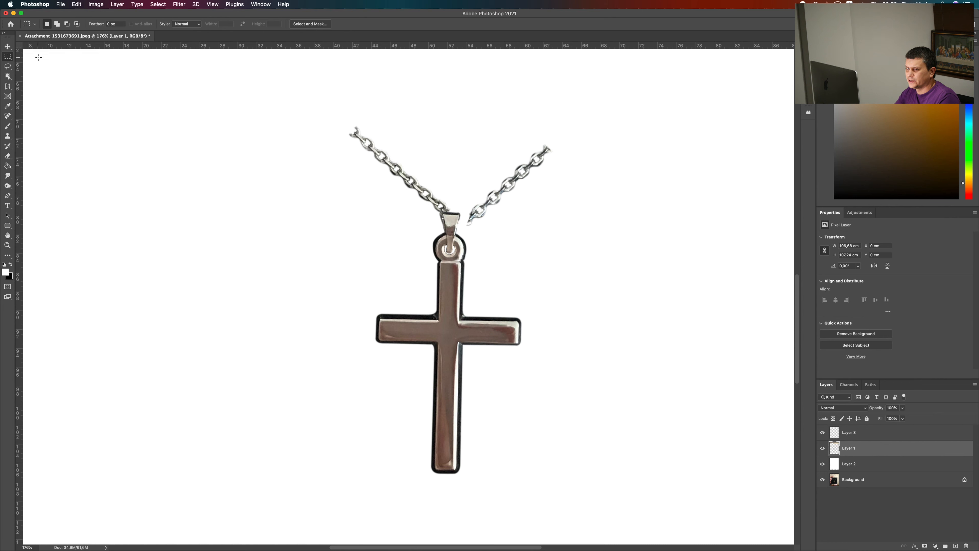
pyautogui.moveTo(332, 111); pyautogui.dragTo(456, 223)
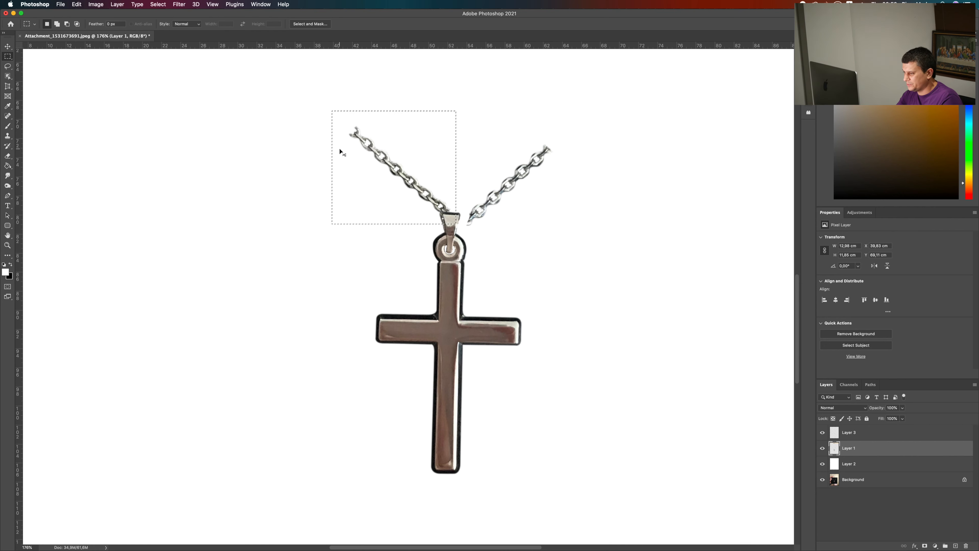
pyautogui.press('super+x')
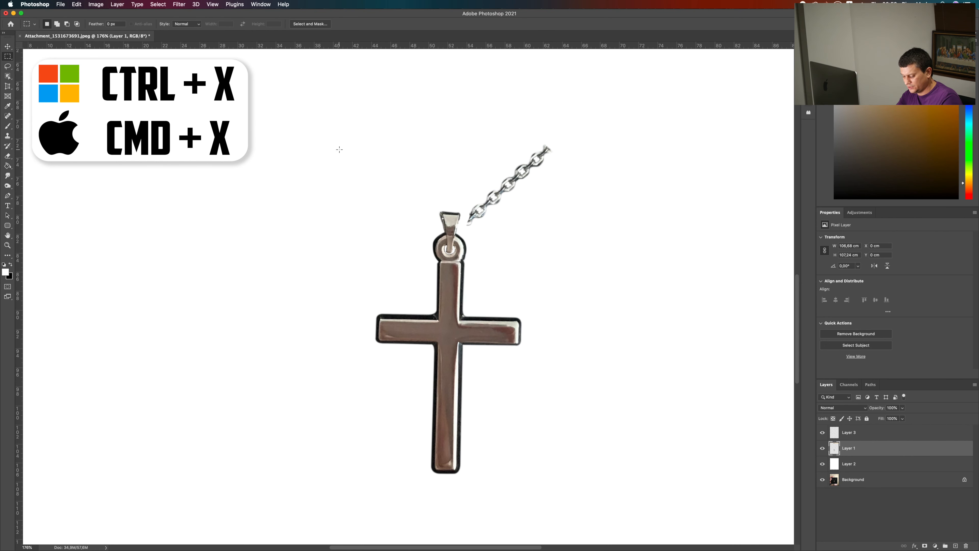
pyautogui.press('super+v')
pyautogui.press('v')
pyautogui.moveTo(382, 273); pyautogui.dragTo(332, 259)
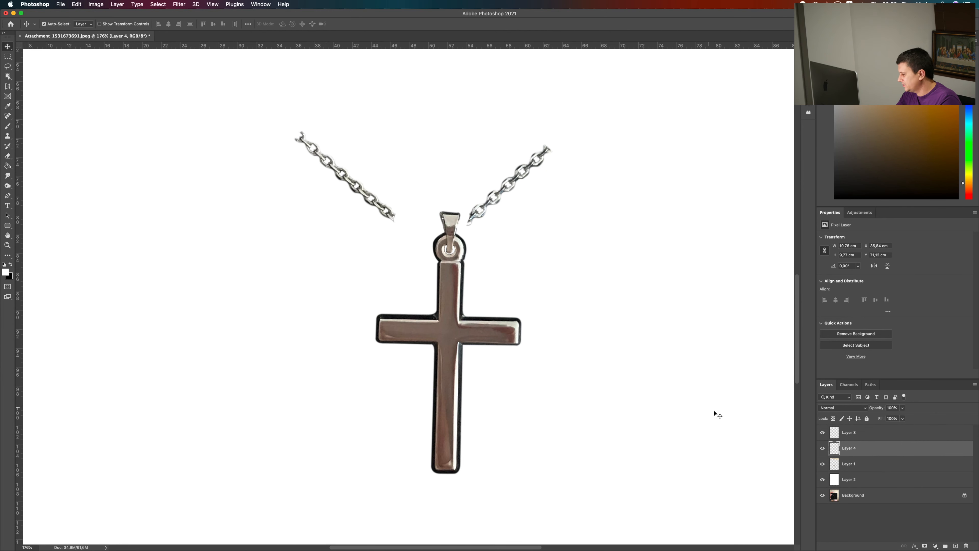
# - Cut the right chain piece from Layer 1 with a rectangular selection, paste it as its own layer, and place it right of the bail
pyautogui.click(868, 467)
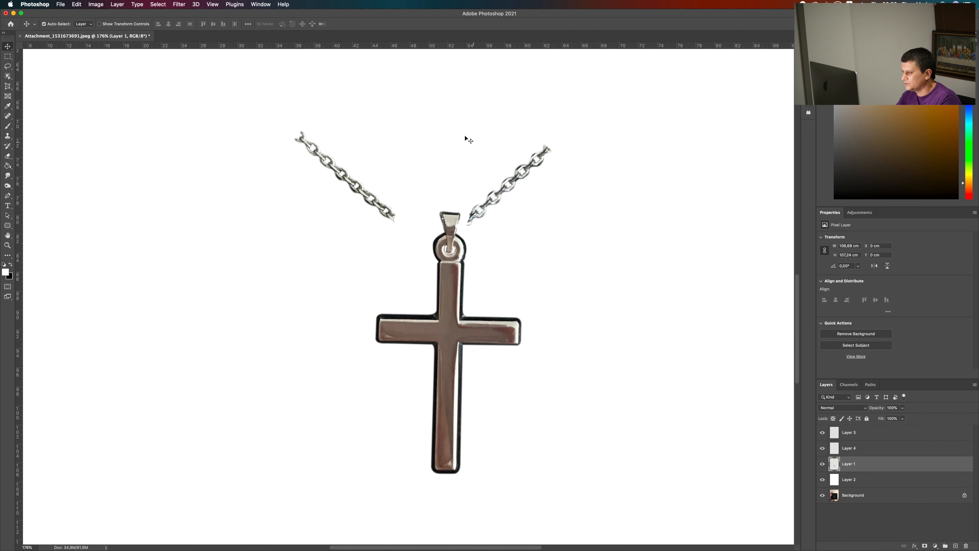
pyautogui.press('m')
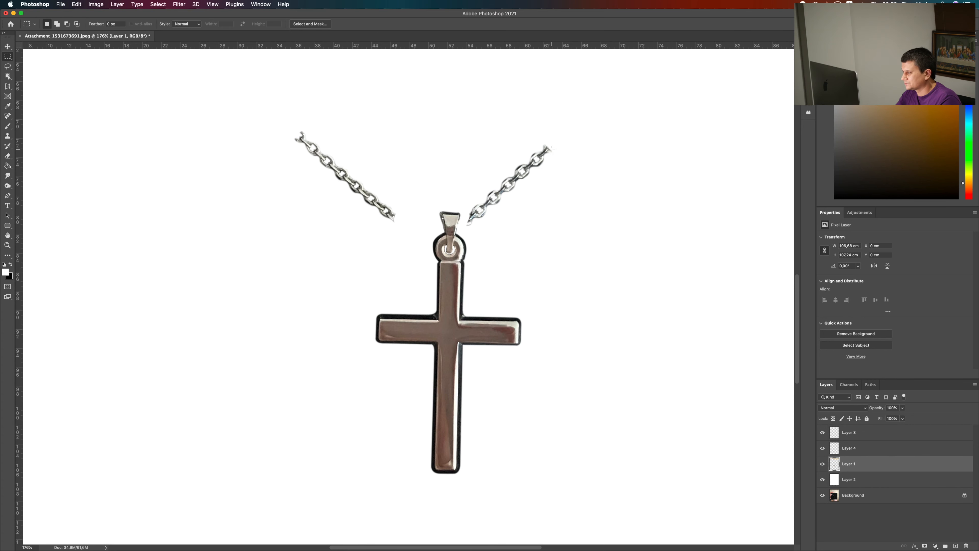
pyautogui.moveTo(572, 132); pyautogui.dragTo(462, 230)
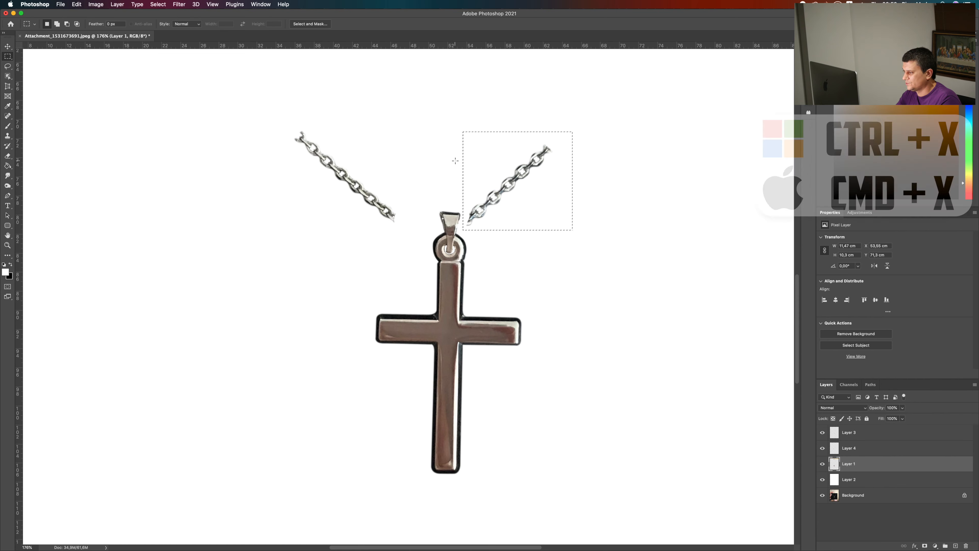
pyautogui.click(76, 5)
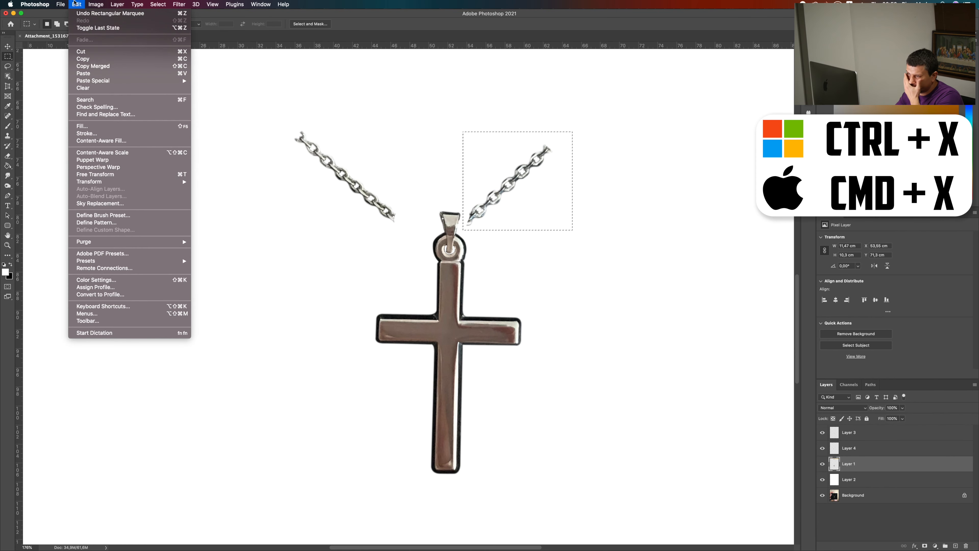
pyautogui.click(90, 52)
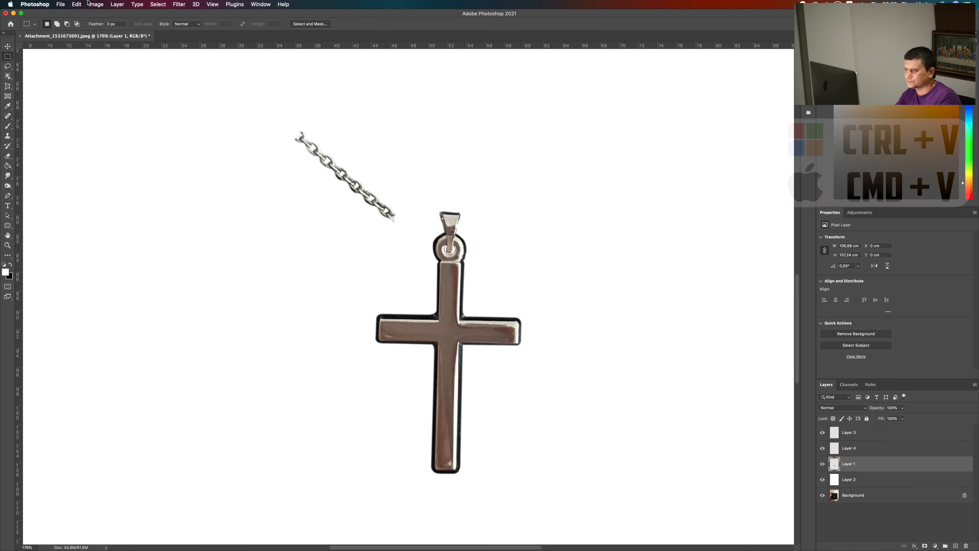
pyautogui.click(77, 4)
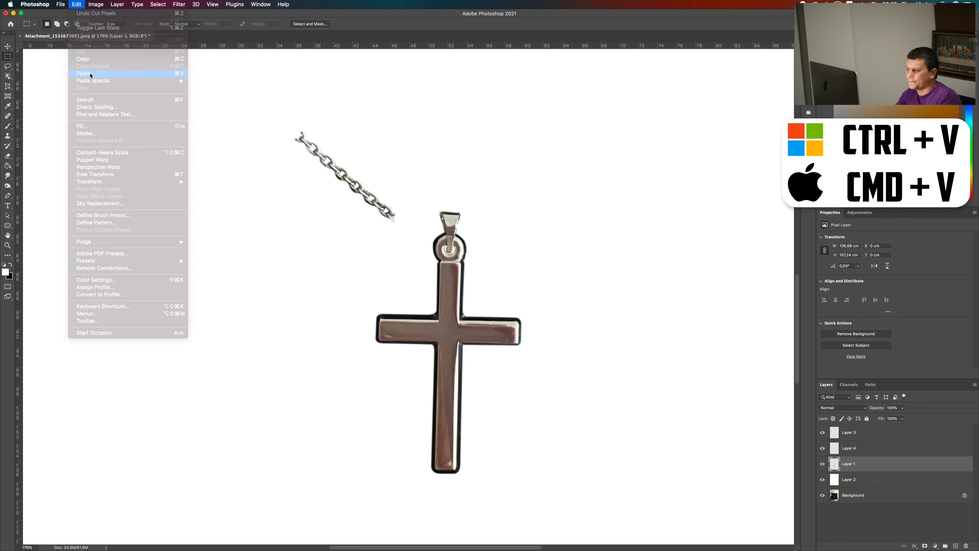
pyautogui.click(91, 74)
pyautogui.press('v')
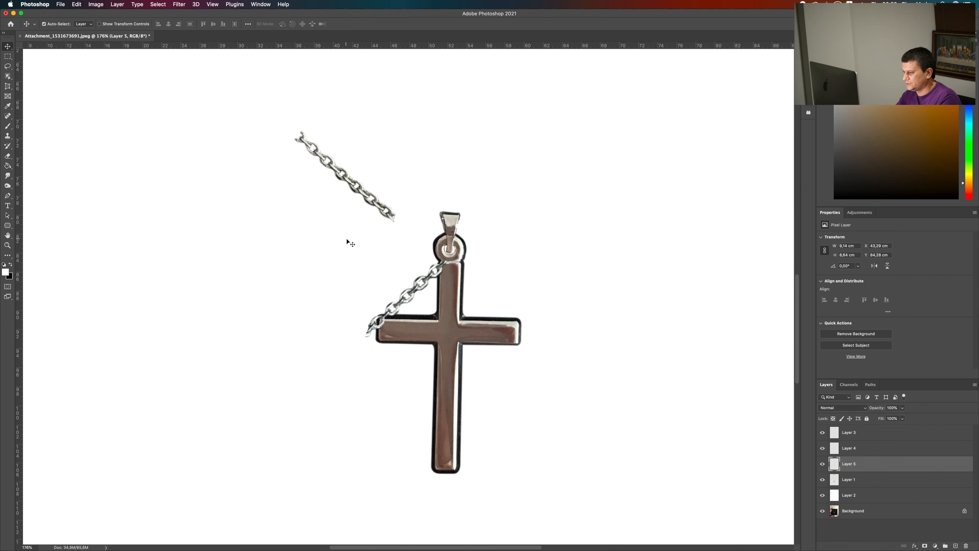
pyautogui.moveTo(415, 294); pyautogui.dragTo(556, 158)
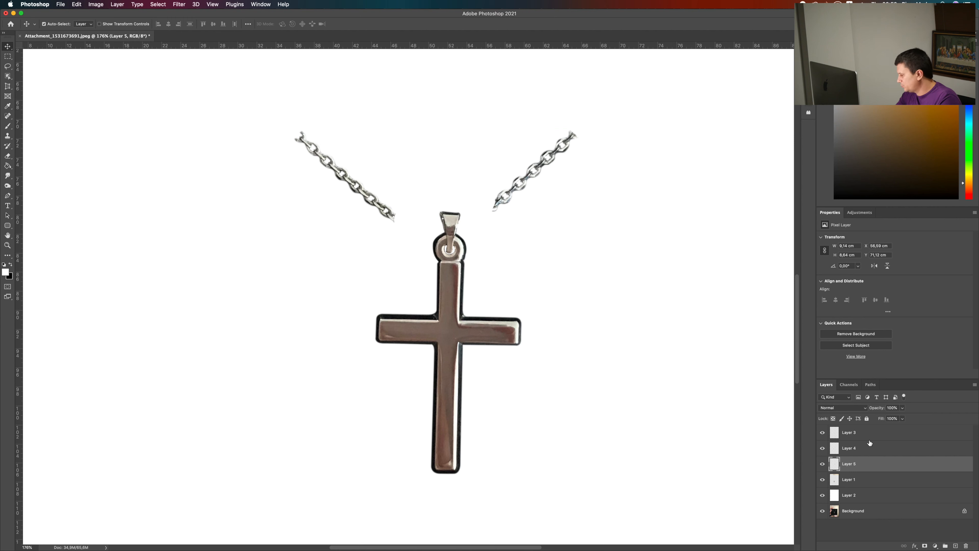
# - Check which part Layers 3, 4 and 5 each hold by toggling their visibility off and on
pyautogui.click(822, 432)
pyautogui.click(823, 432)
pyautogui.click(822, 448)
pyautogui.click(822, 448)
pyautogui.click(822, 464)
pyautogui.click(822, 463)
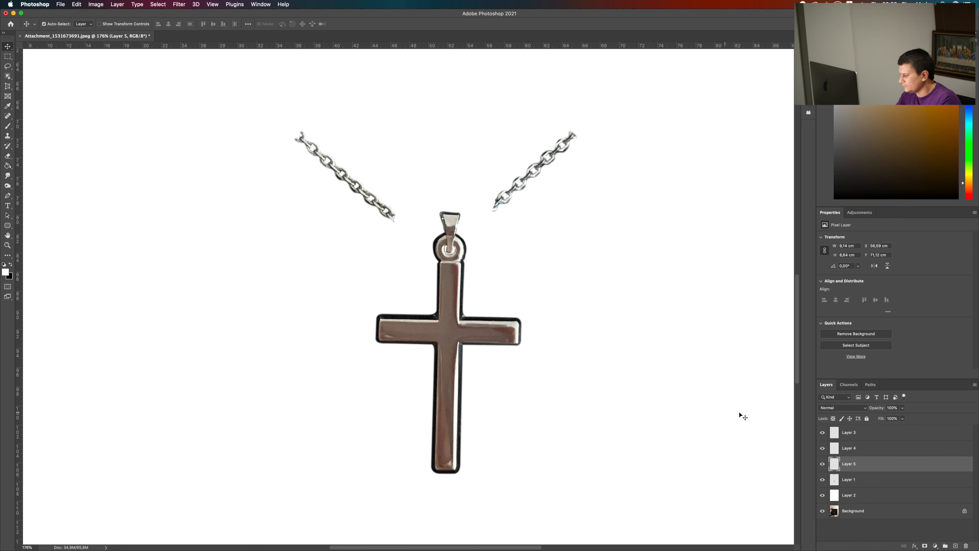
# - Move the left chain piece against the bail's upper left corner and rotate it about 1.9° counter-clockwise
pyautogui.click(372, 210)
pyautogui.moveTo(357, 183); pyautogui.dragTo(402, 188)
pyautogui.press('super+t')
pyautogui.click(79, 4)
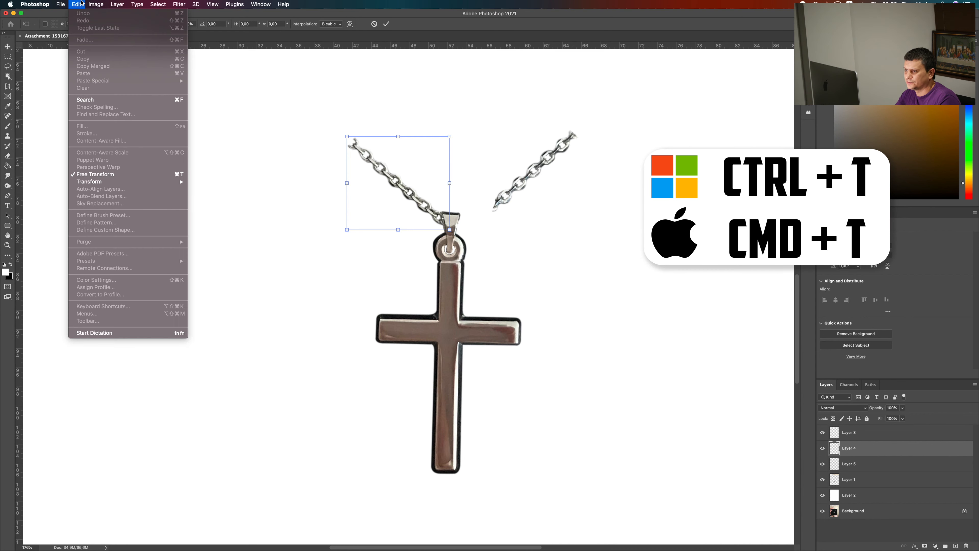
pyautogui.click(461, 122)
pyautogui.moveTo(460, 122); pyautogui.dragTo(458, 119)
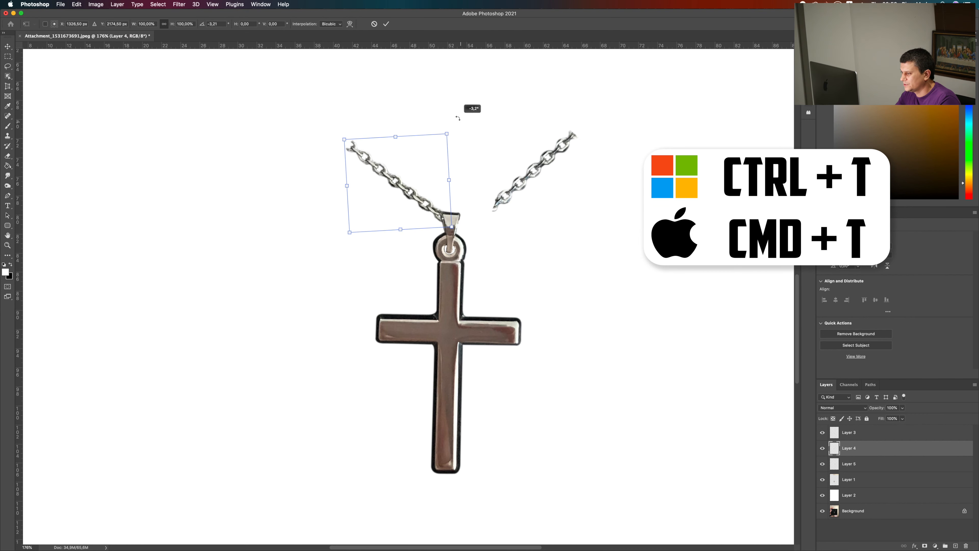
pyautogui.moveTo(393, 183); pyautogui.dragTo(387, 187)
pyautogui.moveTo(448, 115); pyautogui.dragTo(450, 117)
pyautogui.moveTo(396, 192); pyautogui.dragTo(397, 188)
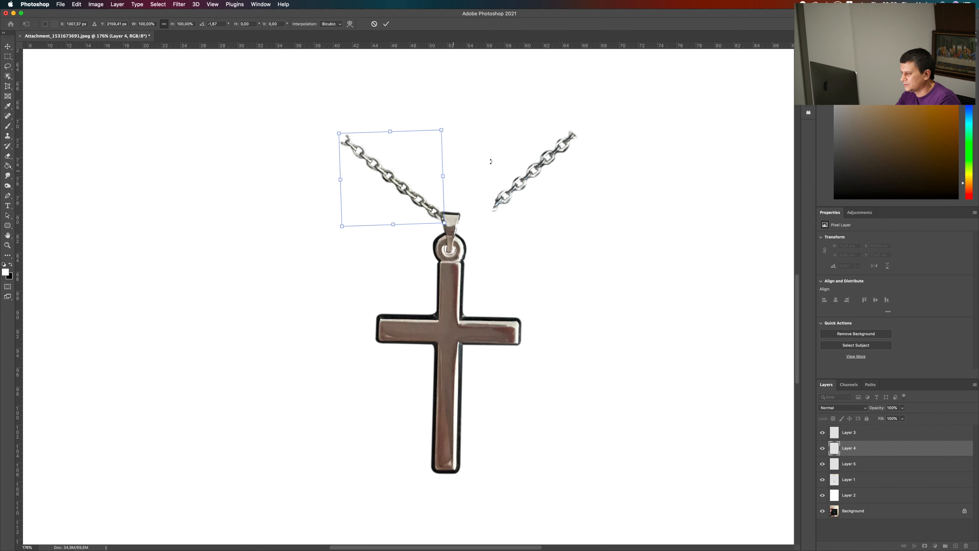
pyautogui.click(386, 25)
# - Move Layer 4 with the left chain piece above Layer 3 in the layer order
pyautogui.scroll(8, 453, 224)
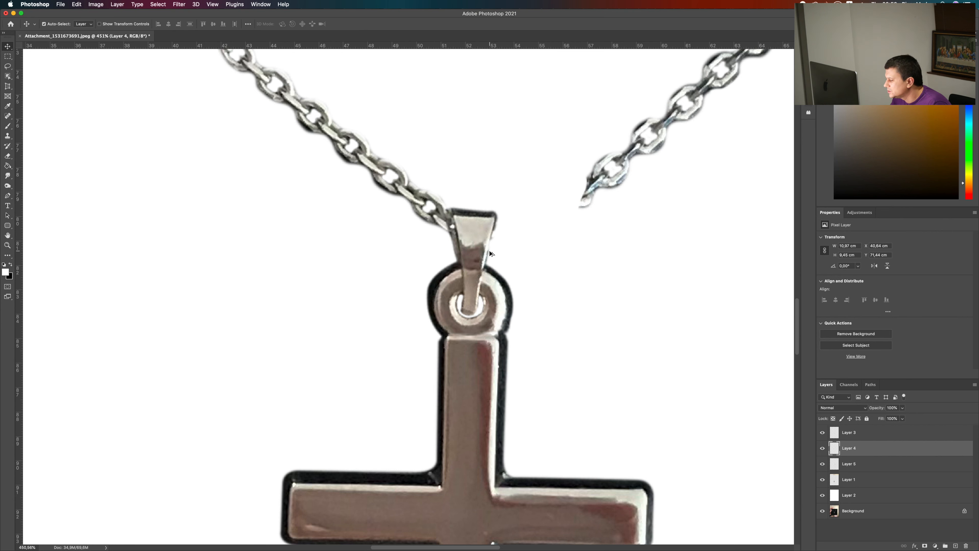
pyautogui.moveTo(916, 450); pyautogui.dragTo(916, 433)
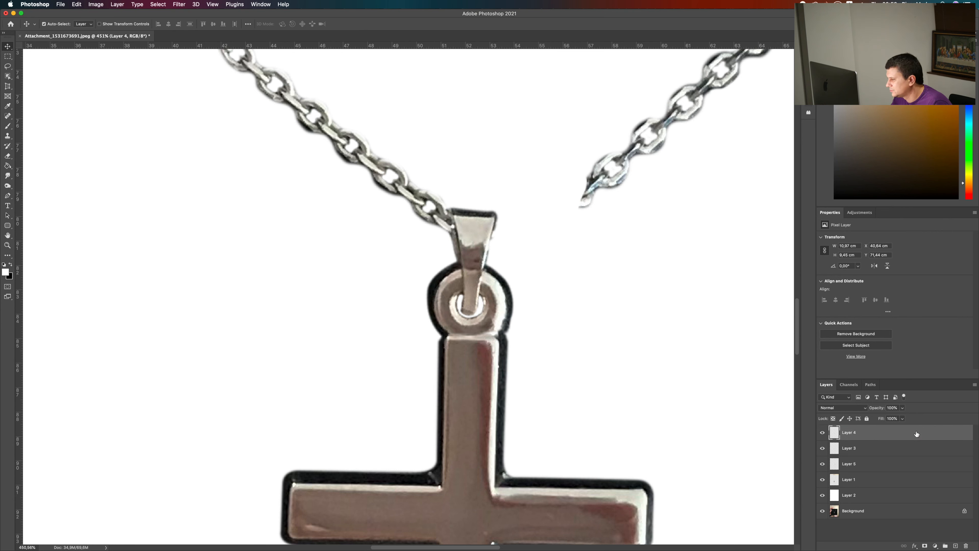
pyautogui.press('super+0')
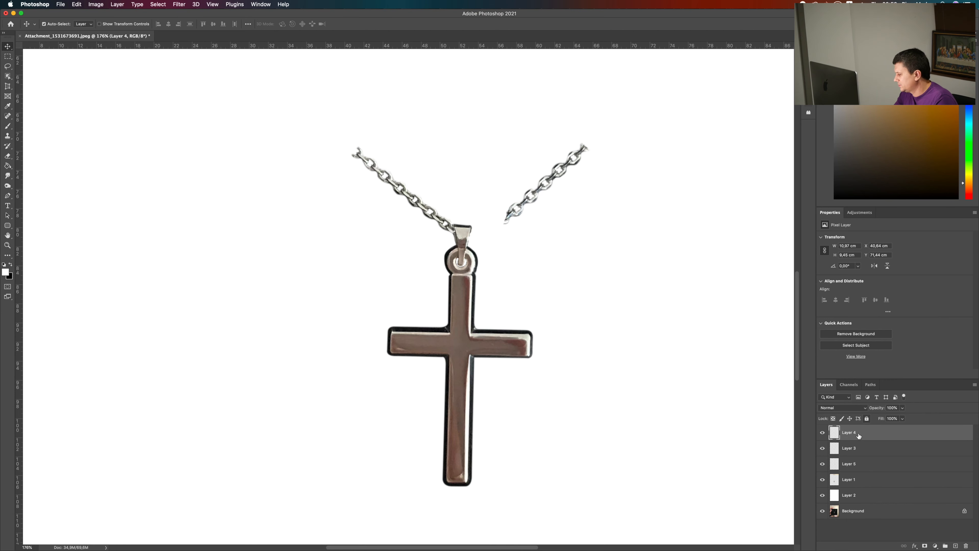
# - Check what Layers 3 and 5 hold, and move Layer 5 with the right chain piece to the top of the layer order
pyautogui.click(821, 448)
pyautogui.click(822, 448)
pyautogui.click(823, 464)
pyautogui.click(822, 464)
pyautogui.doubleClick(877, 463)
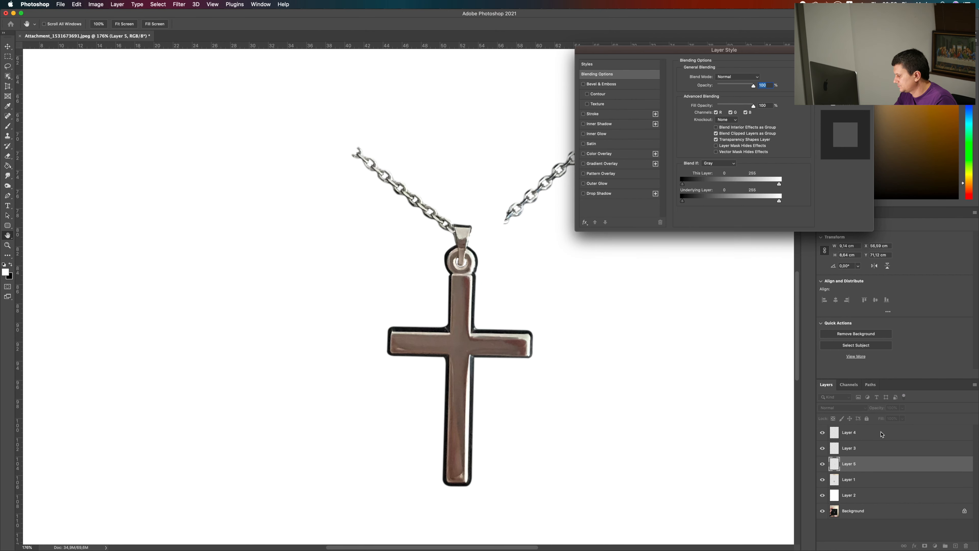
pyautogui.press('Escape')
pyautogui.moveTo(902, 466); pyautogui.dragTo(887, 429)
# - Move the right chain piece against the bail's upper right corner and rotate it a few degrees clockwise
pyautogui.moveTo(558, 169); pyautogui.dragTo(520, 185)
pyautogui.press('super+t')
pyautogui.moveTo(556, 149); pyautogui.dragTo(562, 154)
pyautogui.moveTo(516, 197); pyautogui.dragTo(517, 200)
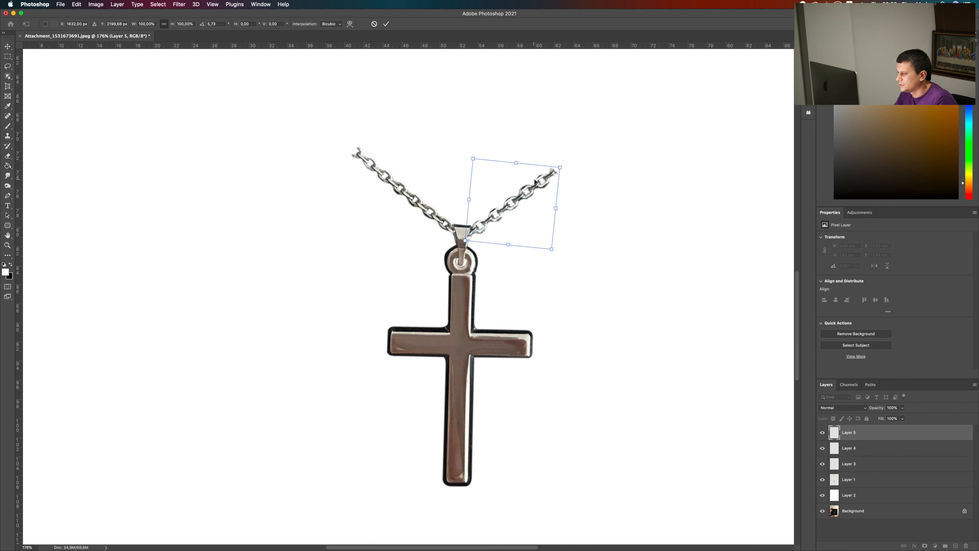
pyautogui.moveTo(573, 154); pyautogui.dragTo(572, 147)
pyautogui.moveTo(526, 193); pyautogui.dragTo(516, 199)
pyautogui.click(386, 23)
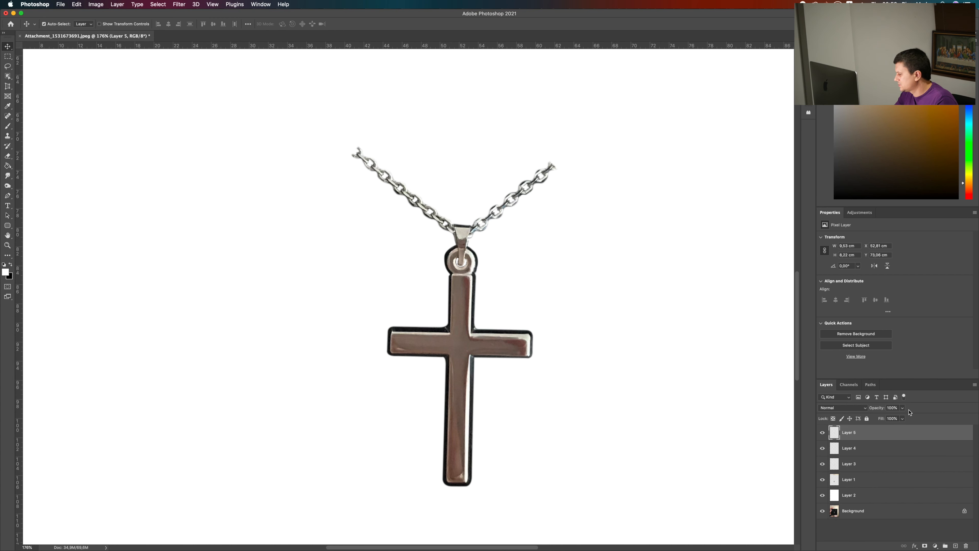
# - Delete Layer 5 with the right chain piece and check that Layer 4 holds the left chain piece
pyautogui.press('Delete')
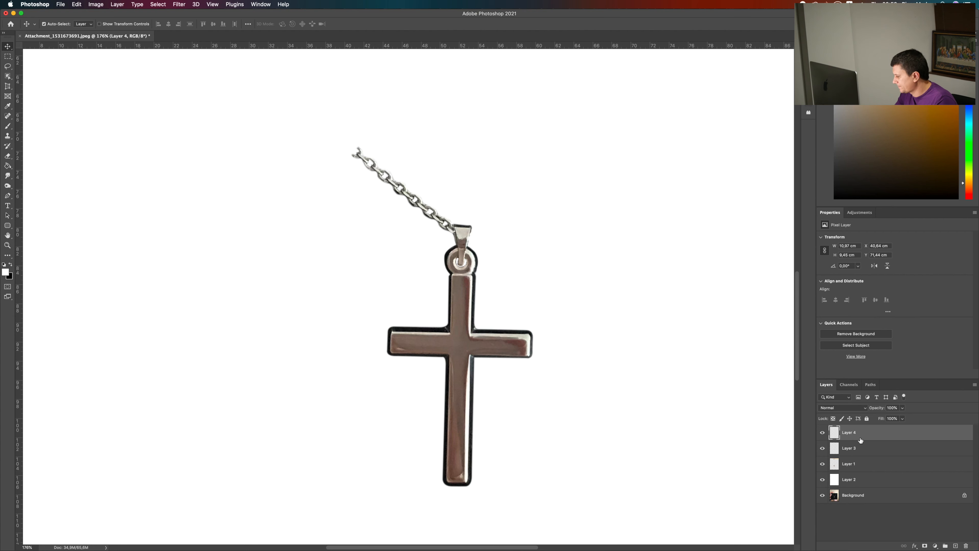
pyautogui.click(823, 433)
pyautogui.click(822, 432)
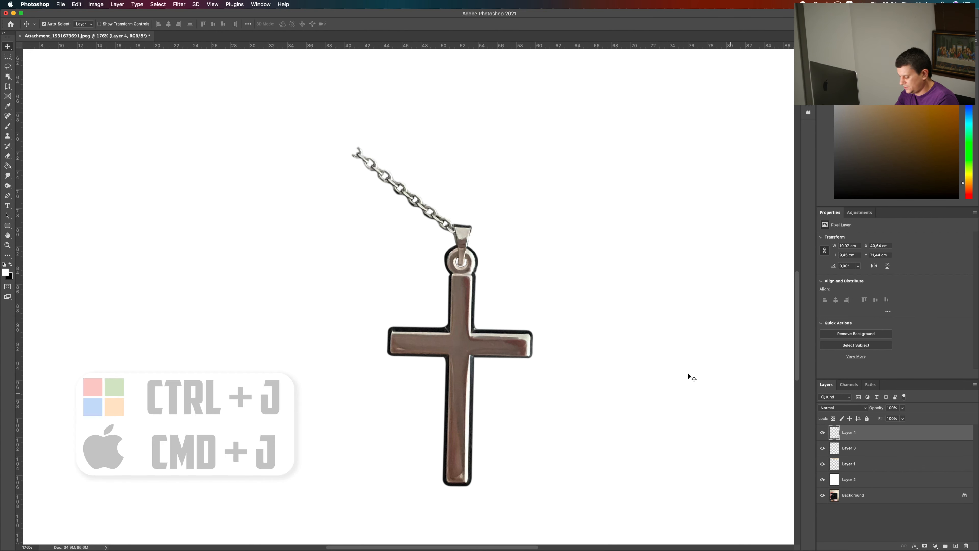
# - Duplicate Layer 4 with the left chain piece and mirror the copy horizontally with a width of -100%
pyautogui.press('super+j')
pyautogui.moveTo(437, 155); pyautogui.dragTo(547, 95)
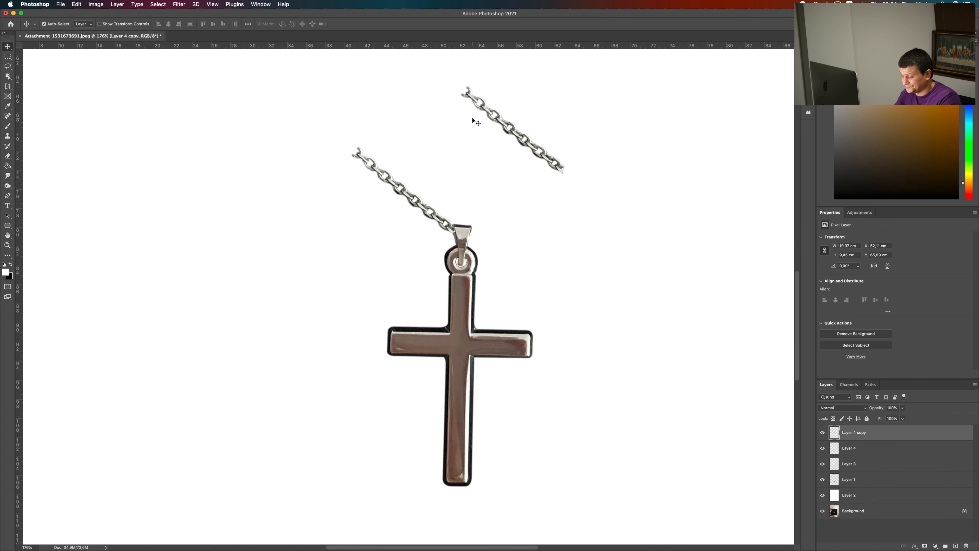
pyautogui.press('super+t')
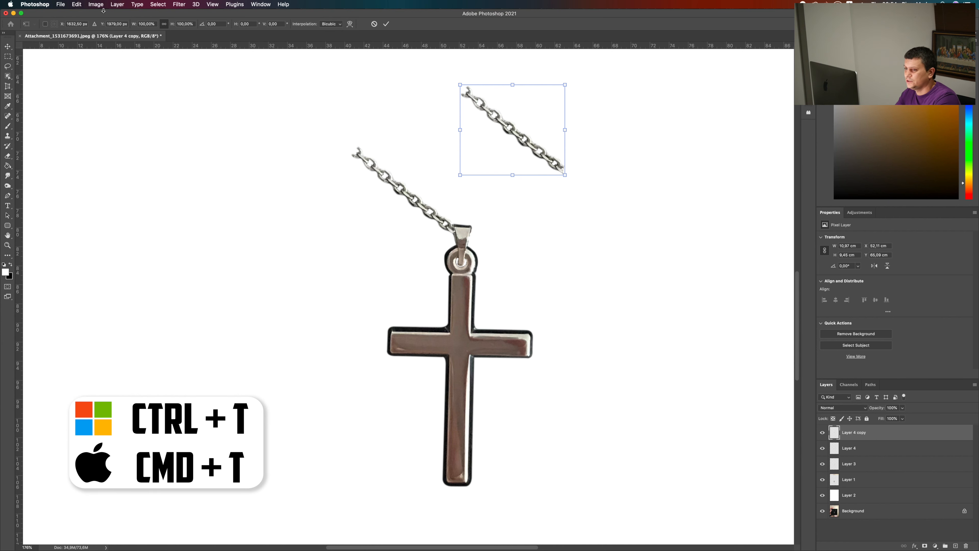
pyautogui.click(97, 4)
pyautogui.click(352, 97)
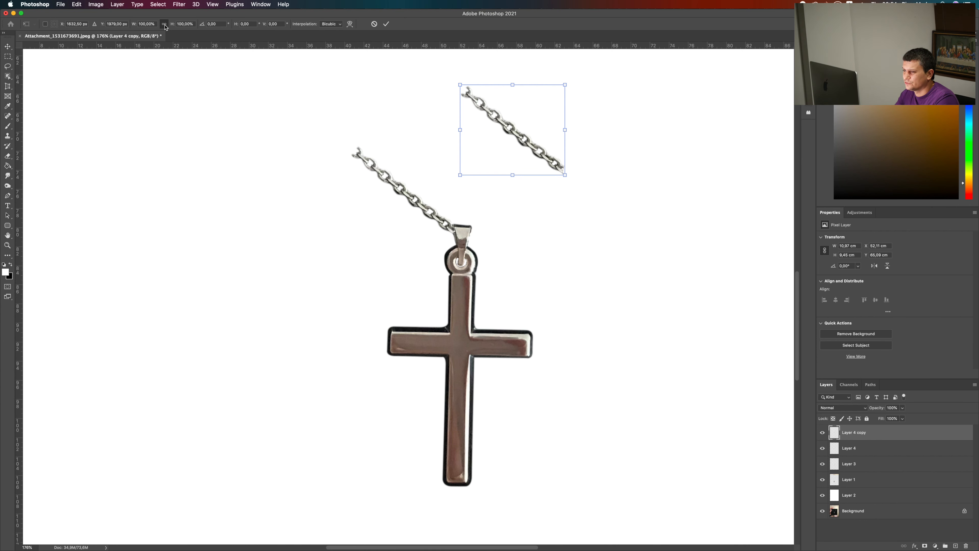
pyautogui.doubleClick(139, 24)
pyautogui.click(142, 24)
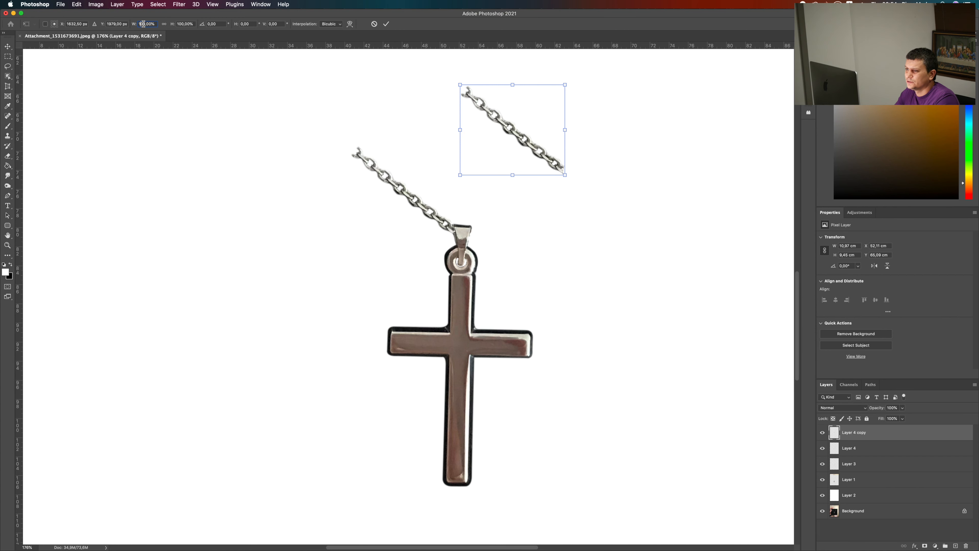
pyautogui.write('-')
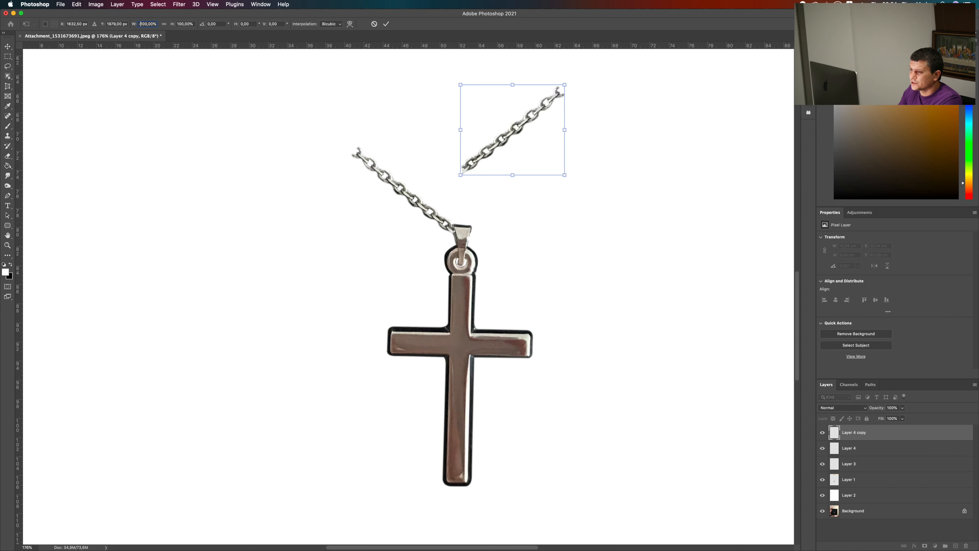
pyautogui.press('Return')
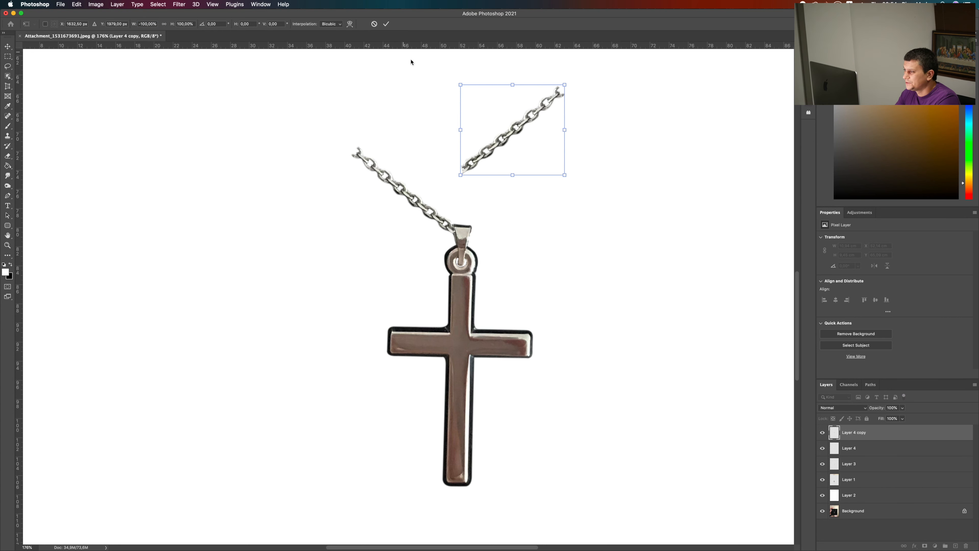
# - Place the mirrored chain piece against the bail's upper right corner and fine-tune its position in small nudges
pyautogui.moveTo(517, 124); pyautogui.dragTo(532, 188)
pyautogui.press('Left')
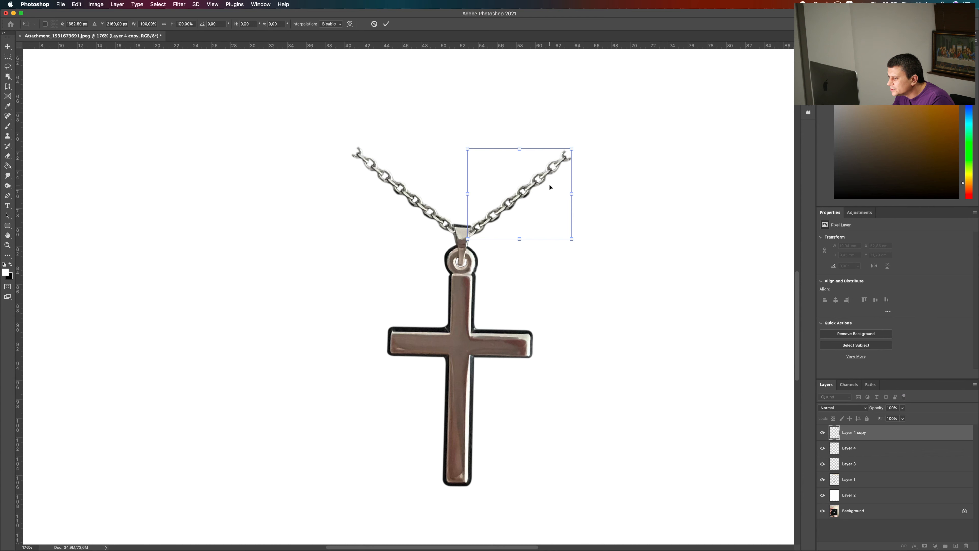
pyautogui.press('Left')
pyautogui.press('Down')
pyautogui.press('Down')
pyautogui.press('Left')
pyautogui.press('Right')
pyautogui.press('Up')
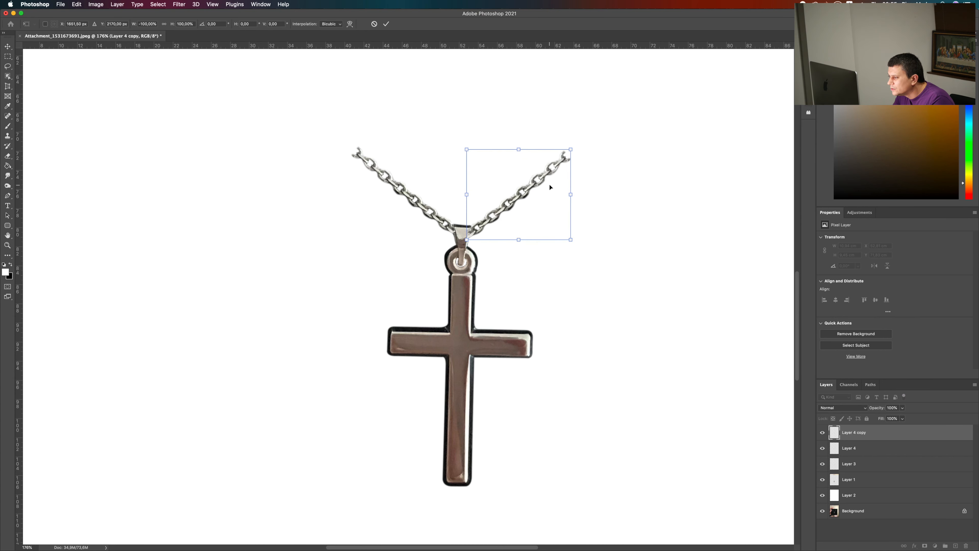
pyautogui.click(386, 24)
# - Inspect where the mirrored chain meets the bail with Layer 4 copy at 50% opacity, and restore it to 100%
pyautogui.click(902, 408)
pyautogui.moveTo(904, 417); pyautogui.dragTo(884, 418)
pyautogui.scroll(6, 427, 213)
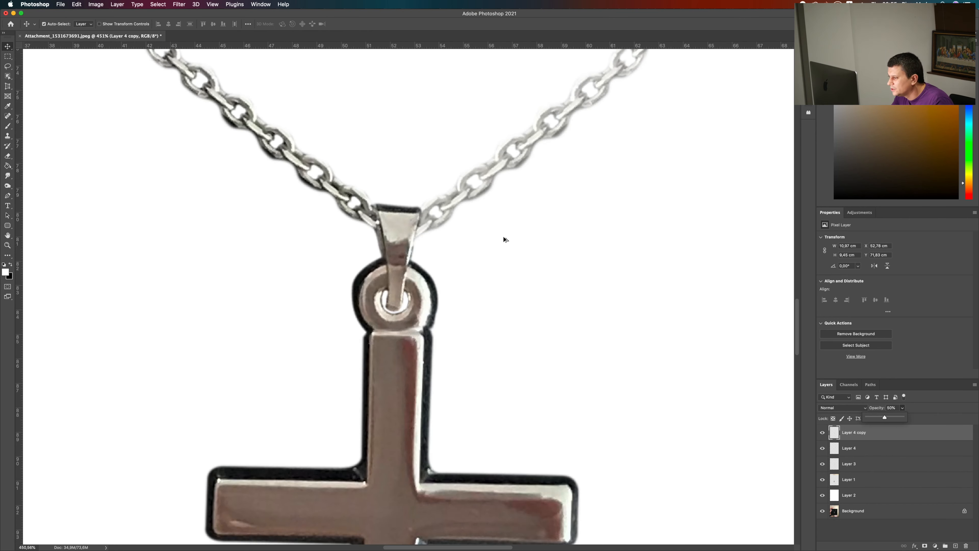
pyautogui.press('e')
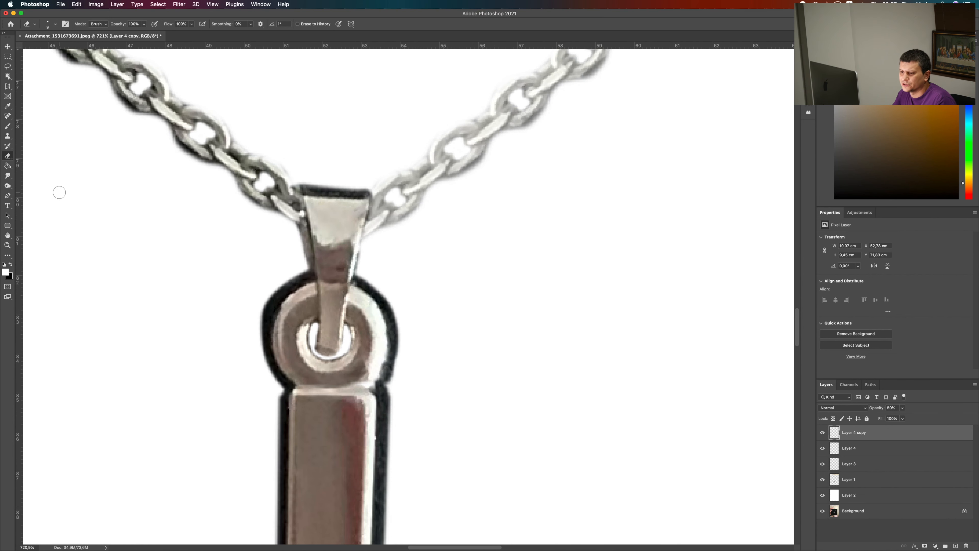
pyautogui.click(52, 24)
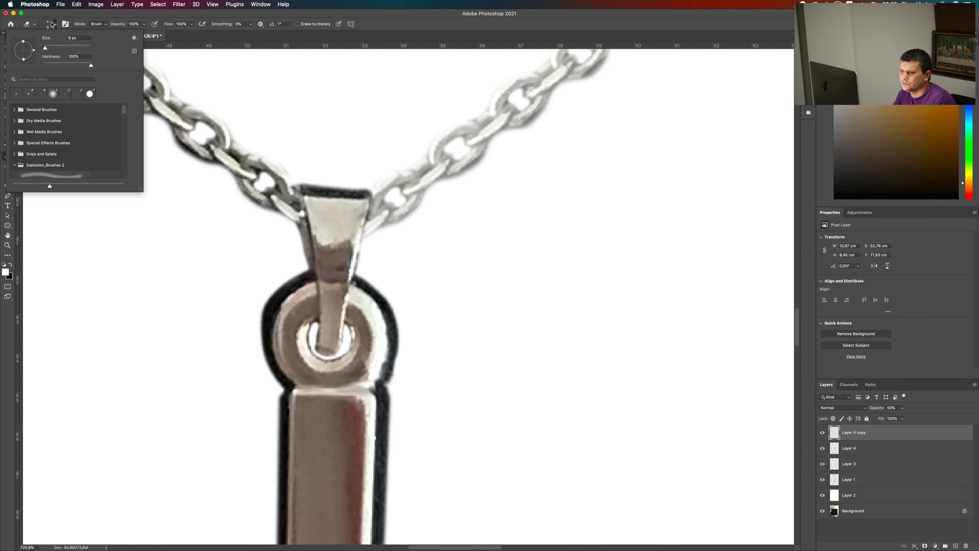
pyautogui.click(306, 108)
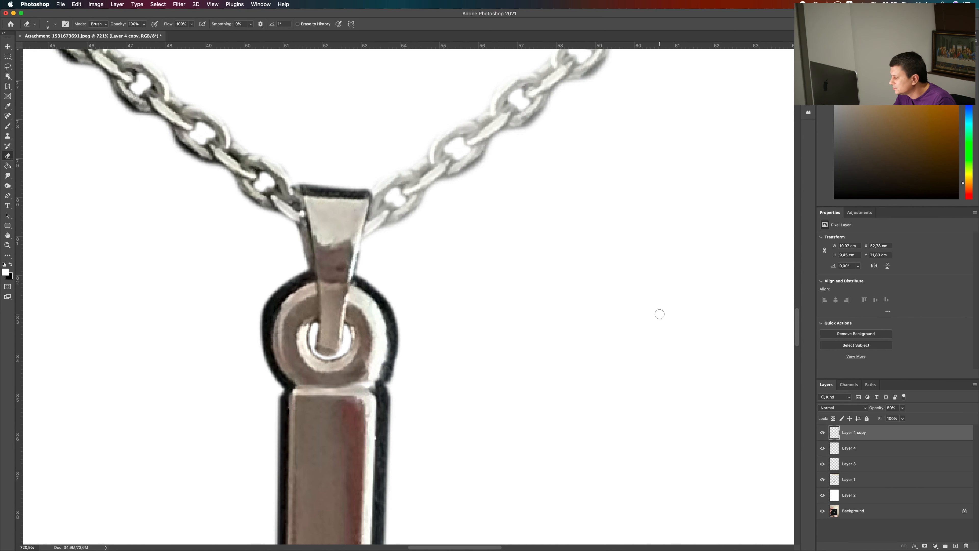
pyautogui.click(902, 408)
pyautogui.moveTo(953, 418); pyautogui.dragTo(952, 418)
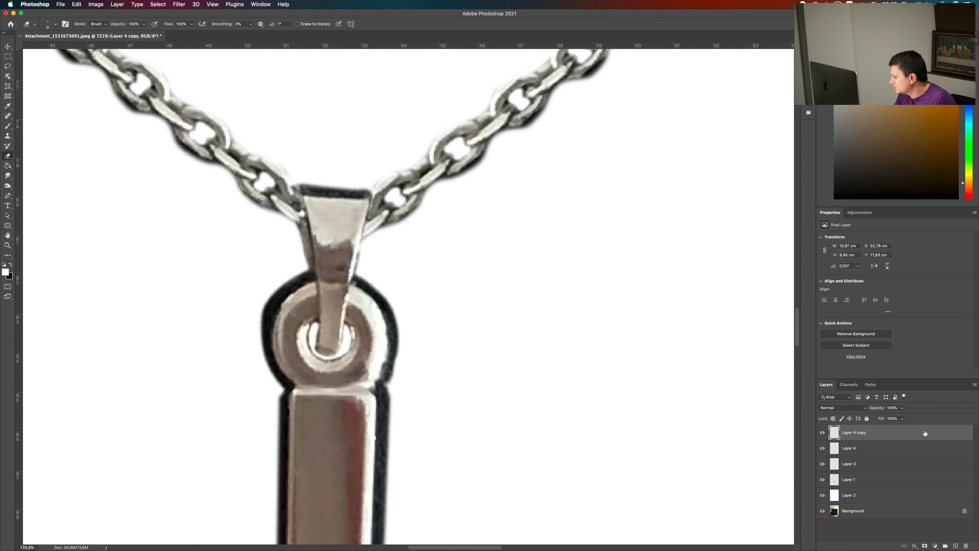
# - Examine how the two chain pieces match on the whole necklace, toggling Layer 4 copy off and on
pyautogui.scroll(-10, 607, 279)
pyautogui.scroll(3, 609, 278)
pyautogui.moveTo(628, 273); pyautogui.dragTo(545, 210)
pyautogui.scroll(-3, 545, 211)
pyautogui.scroll(-2, 546, 212)
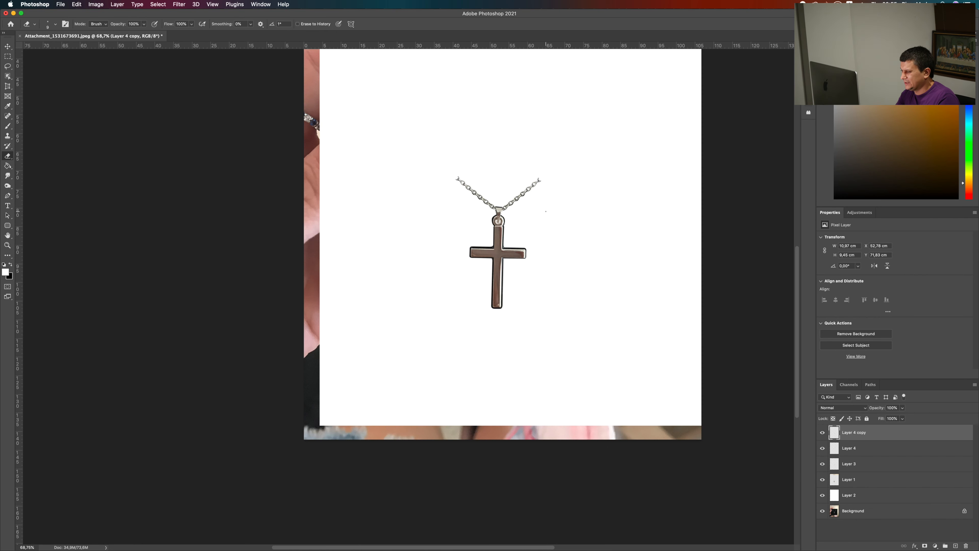
pyautogui.scroll(5, 557, 232)
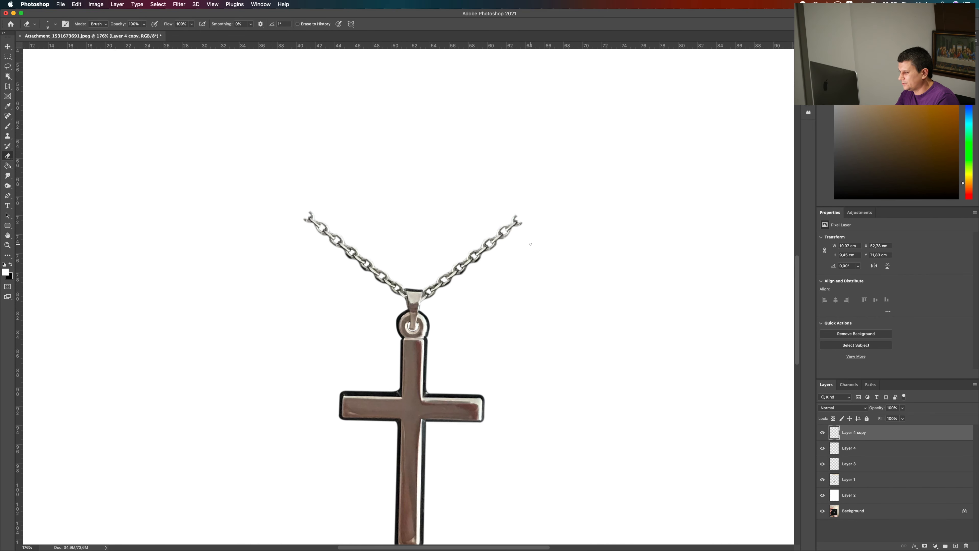
pyautogui.scroll(2, 466, 265)
pyautogui.scroll(-2, 507, 230)
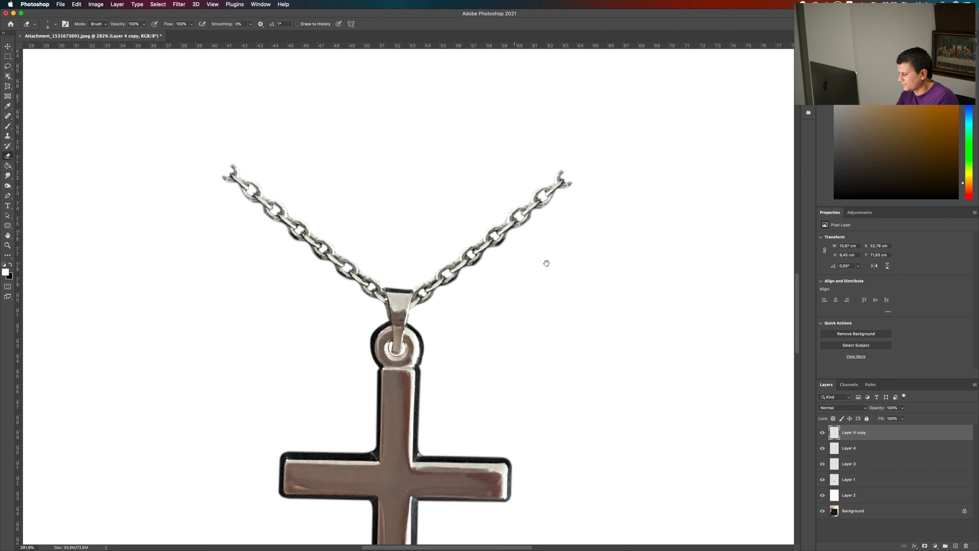
pyautogui.click(822, 433)
pyautogui.click(822, 433)
pyautogui.click(823, 432)
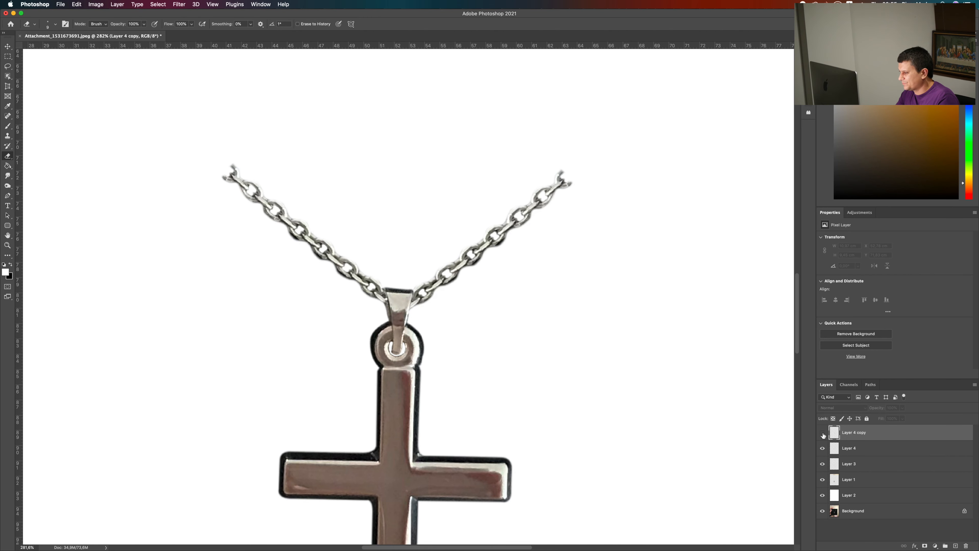
pyautogui.click(822, 432)
pyautogui.press('super+0')
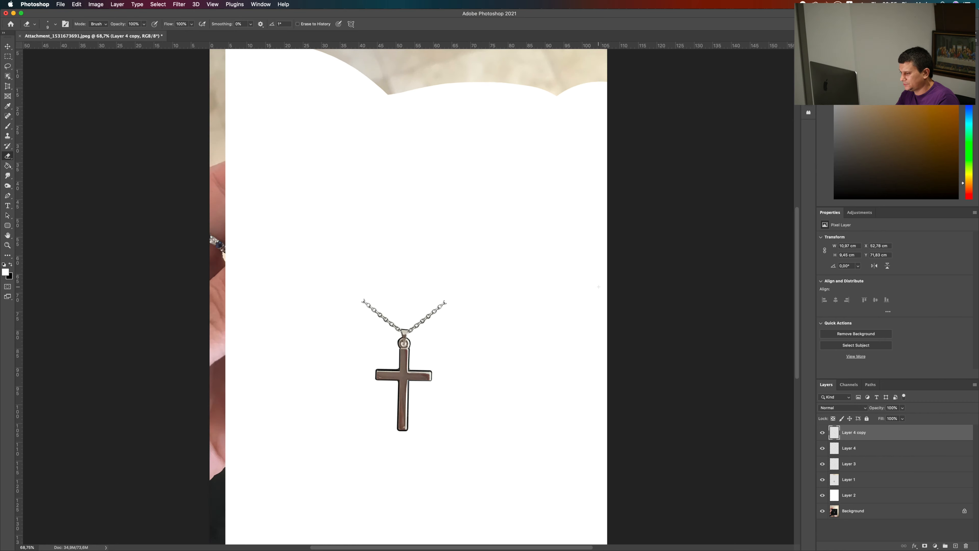
pyautogui.scroll(-5, 424, 308)
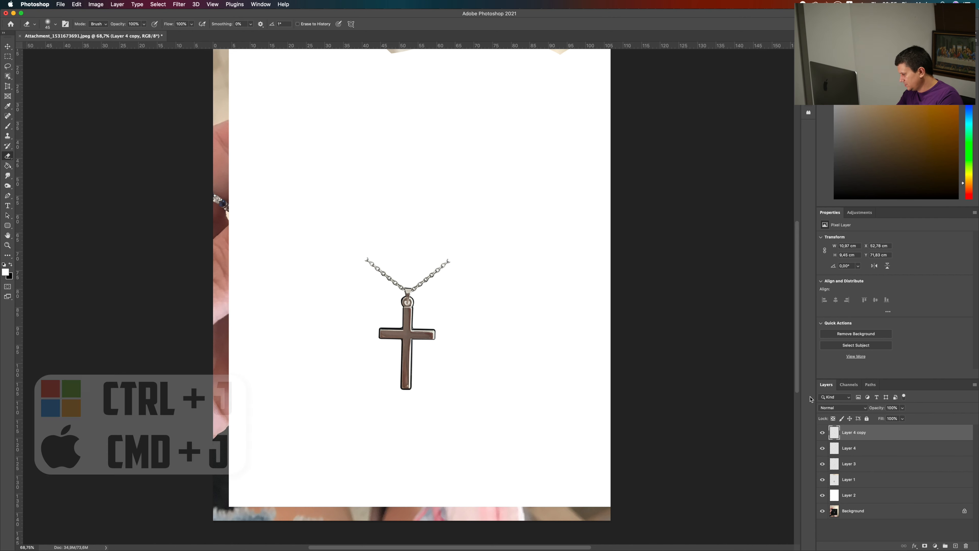
# - Duplicate Layer 4 copy and place the duplicate at the right chain's upper end as an extension
pyautogui.press('super+j')
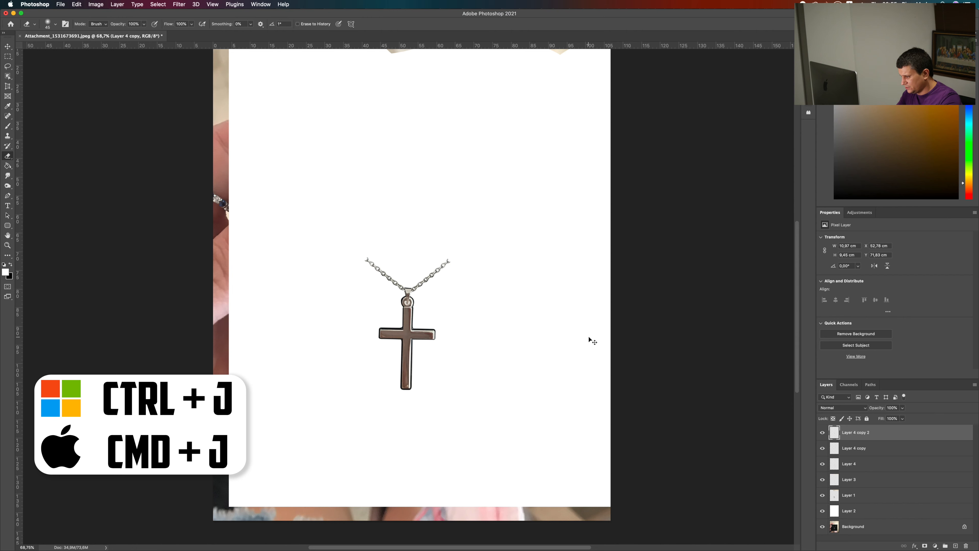
pyautogui.click(7, 47)
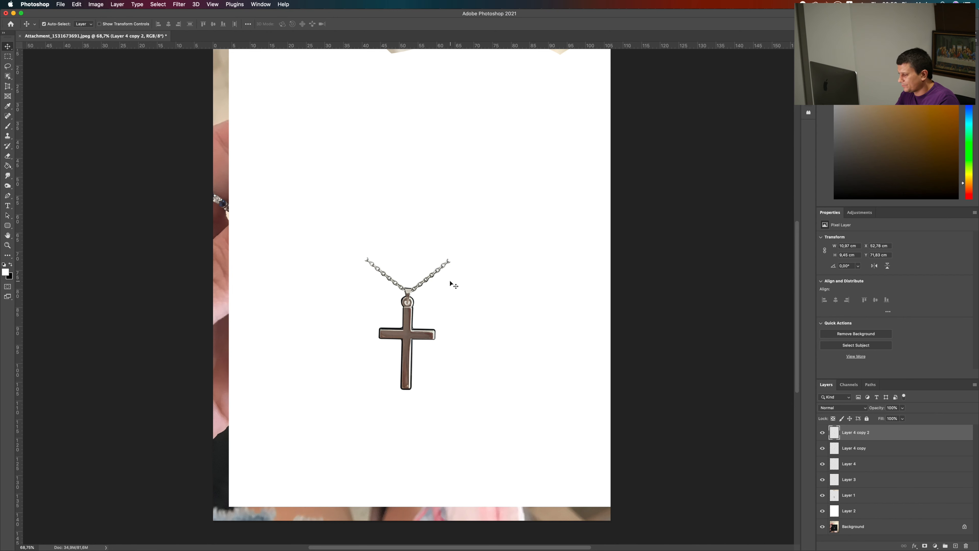
pyautogui.scroll(5, 427, 281)
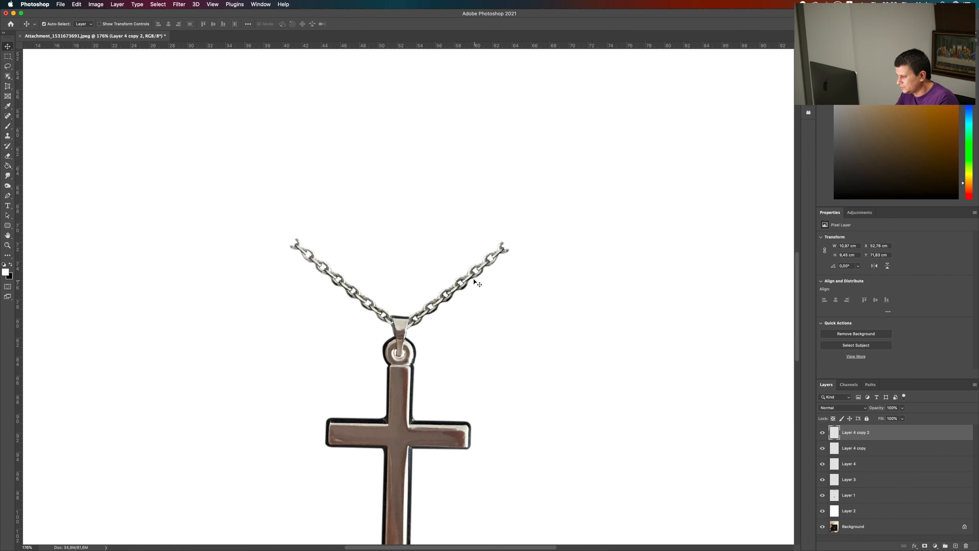
pyautogui.moveTo(475, 276); pyautogui.dragTo(562, 204)
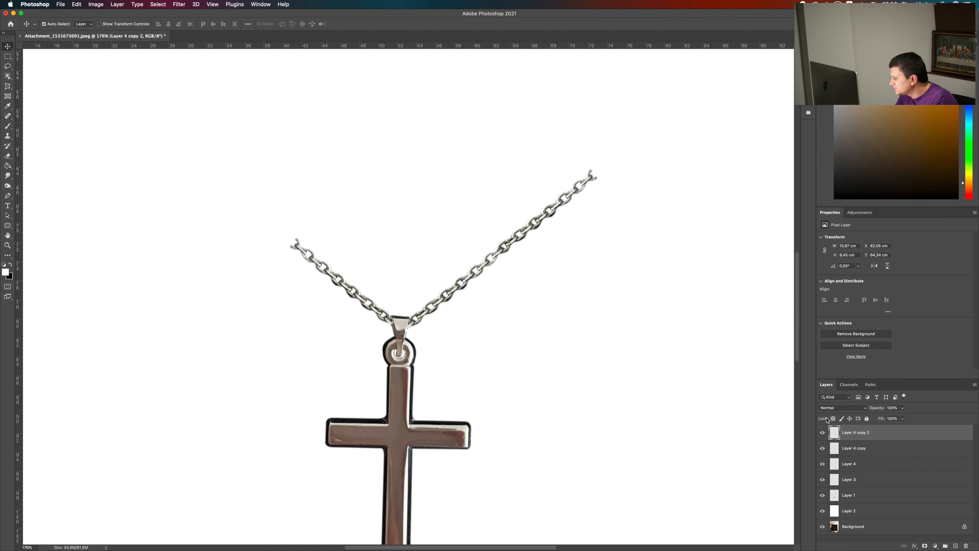
# - Erase the surplus upper end of Layer 4 copy where it overlaps the added chain piece
pyautogui.click(875, 448)
pyautogui.click(822, 448)
pyautogui.click(822, 448)
pyautogui.press('e')
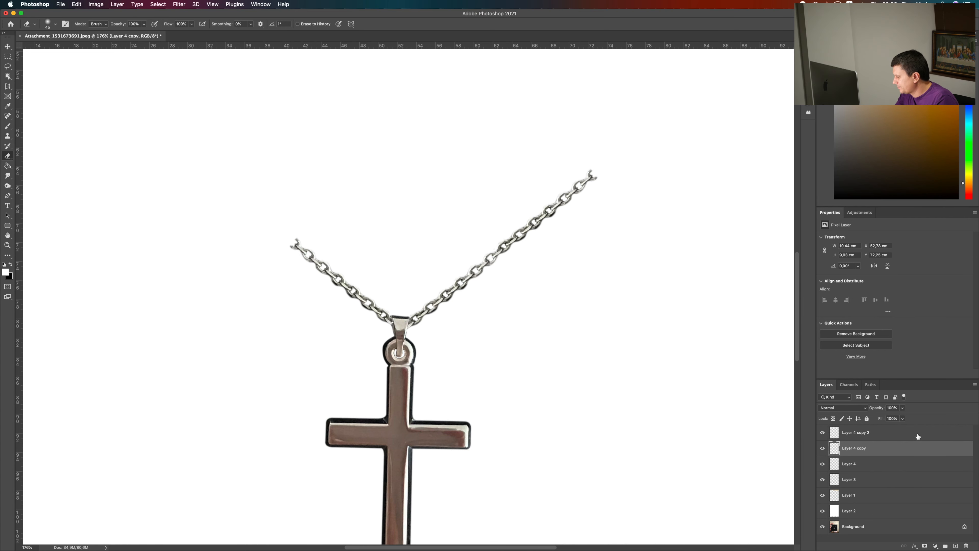
# - Merge Layer 4 copy and Layer 4 copy 2 into one right chain layer
pyautogui.keyDown('shift'); pyautogui.click(906, 434); pyautogui.keyUp('shift')
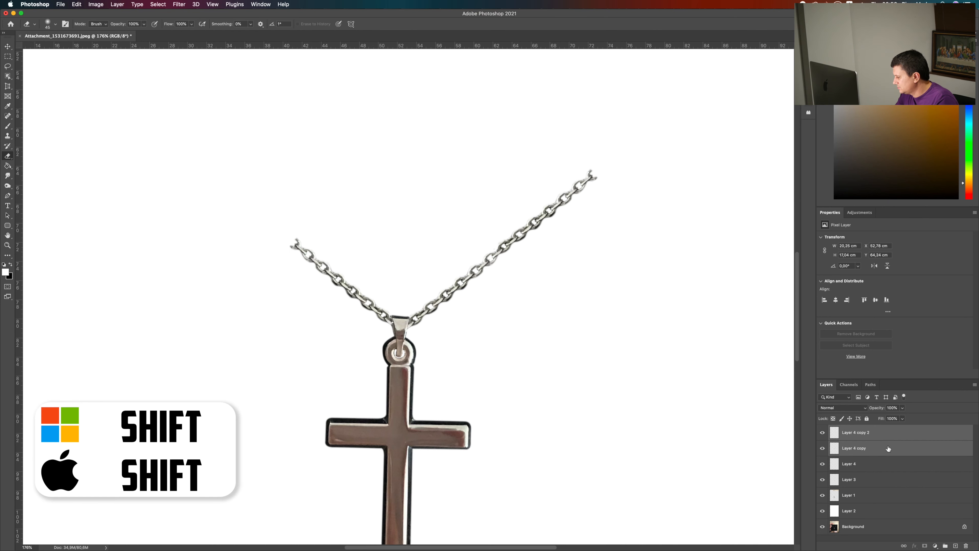
pyautogui.rightClick(876, 456)
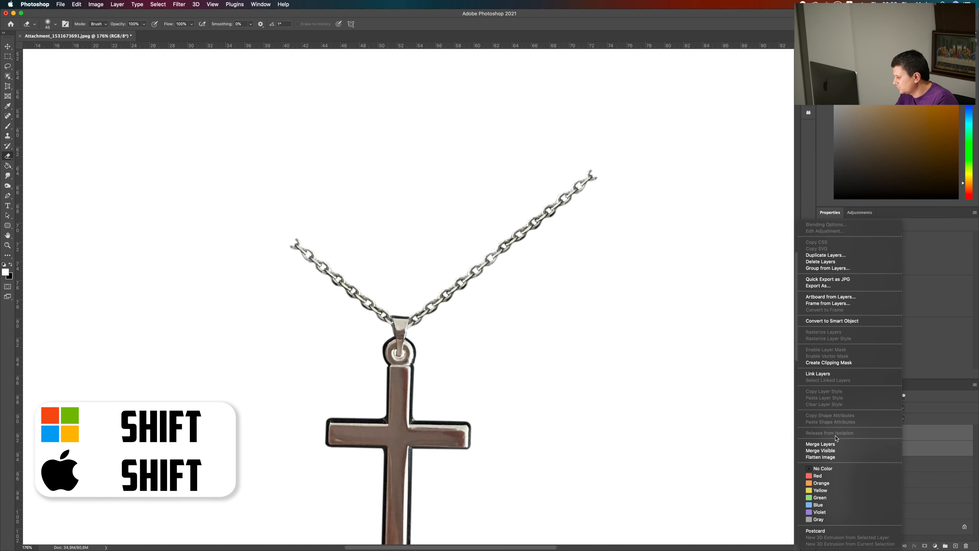
pyautogui.click(837, 445)
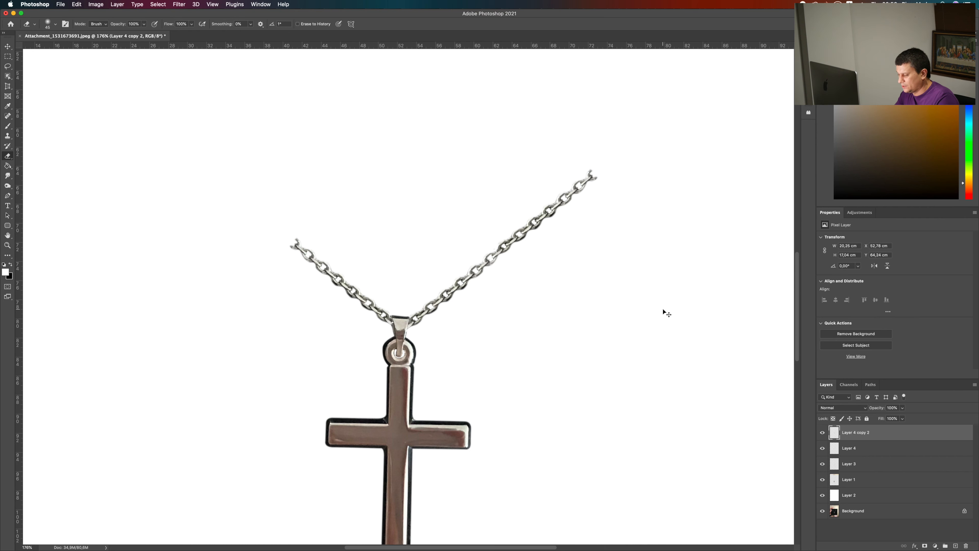
# - Duplicate Layer 4 copy 2 and place the duplicate at the right chain's upper end, continuing the line of links
pyautogui.press('super+j')
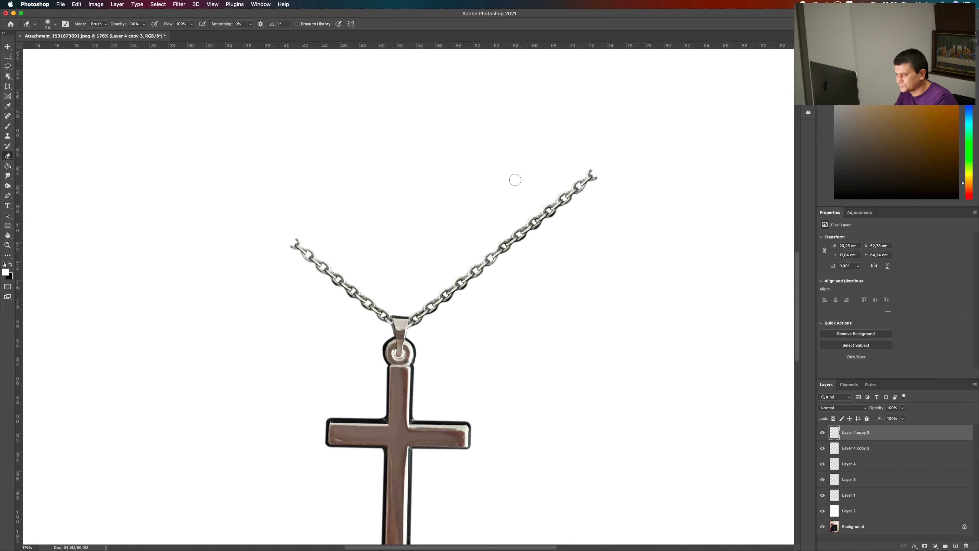
pyautogui.press('v')
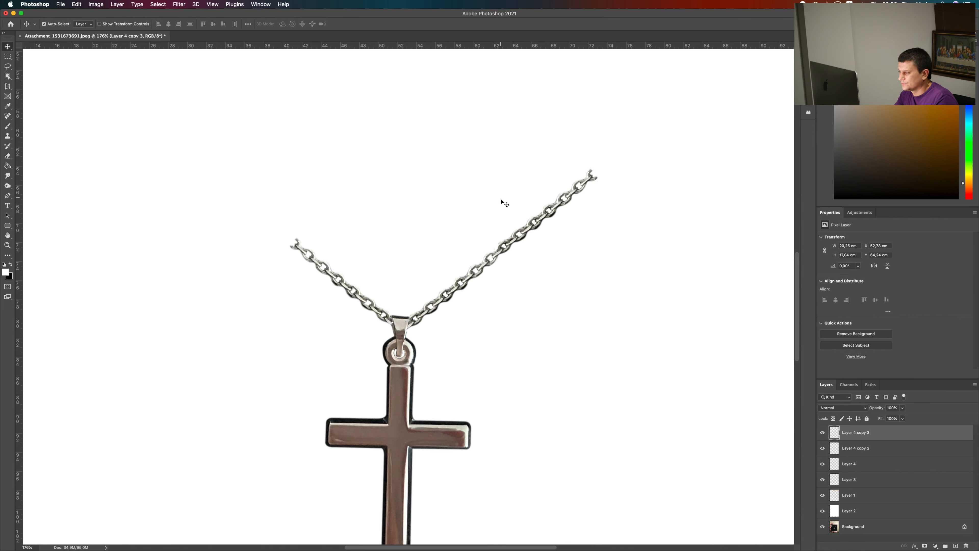
pyautogui.moveTo(583, 189); pyautogui.dragTo(713, 101)
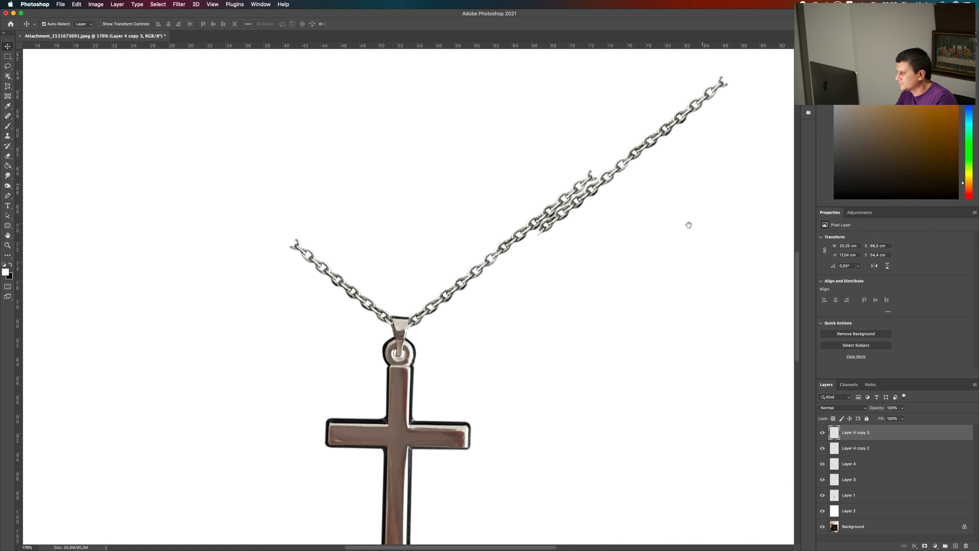
pyautogui.moveTo(699, 181); pyautogui.dragTo(610, 345)
pyautogui.moveTo(577, 296); pyautogui.dragTo(622, 243)
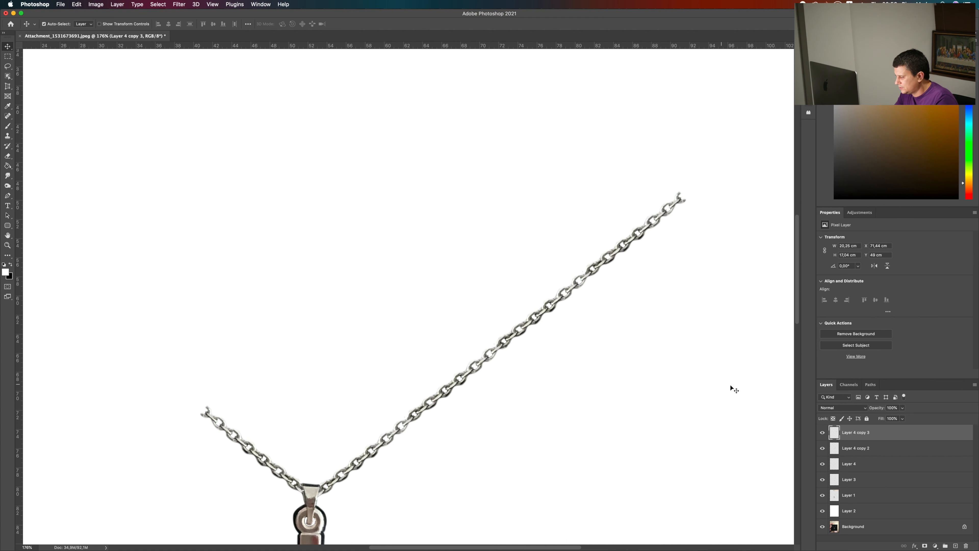
# - Erase the surplus upper end of Layer 4 copy 2 where it overlaps the newly added chain piece
pyautogui.click(891, 446)
pyautogui.press('e')
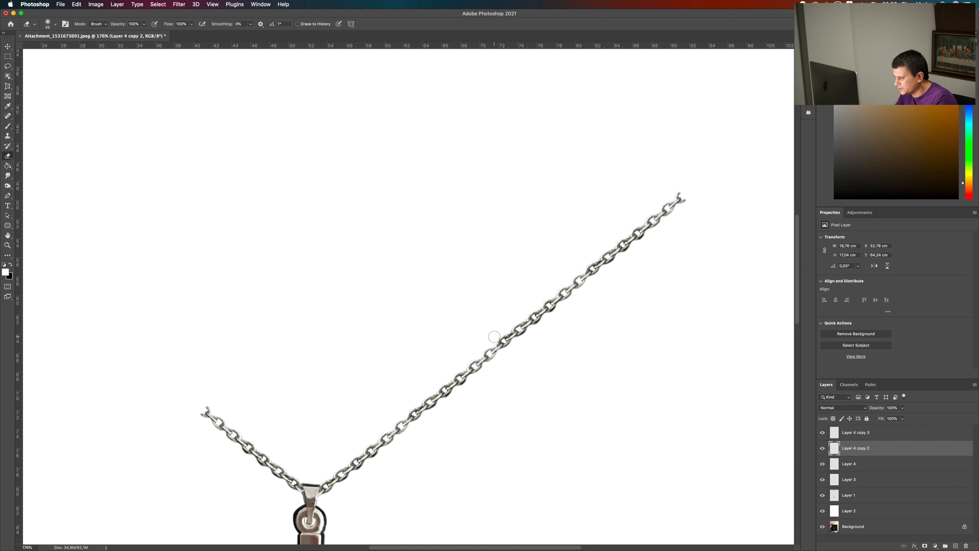
pyautogui.scroll(-5, 627, 284)
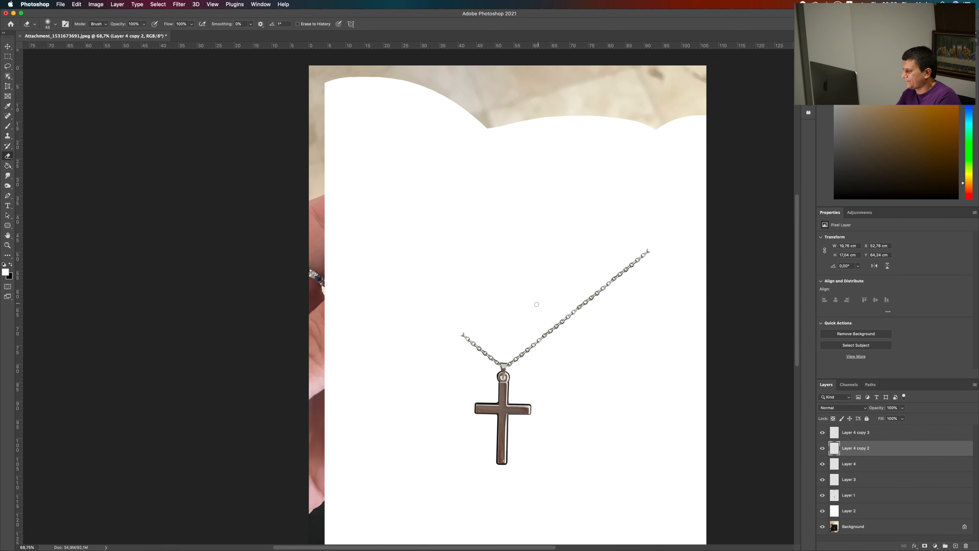
pyautogui.scroll(5, 603, 305)
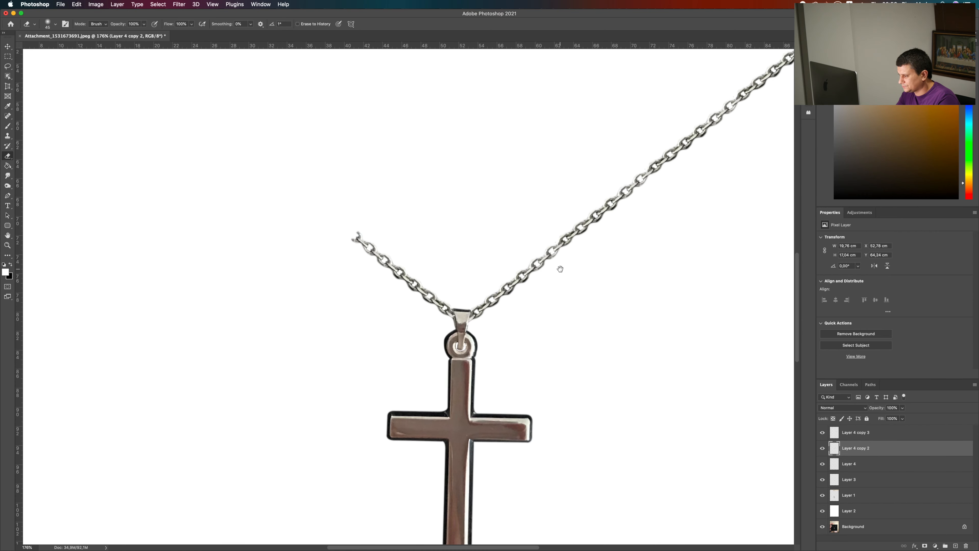
# - Identify Layer 4 as the left chain, duplicate it, and place the duplicate at its upper end so the links overlap
pyautogui.click(822, 463)
pyautogui.click(822, 463)
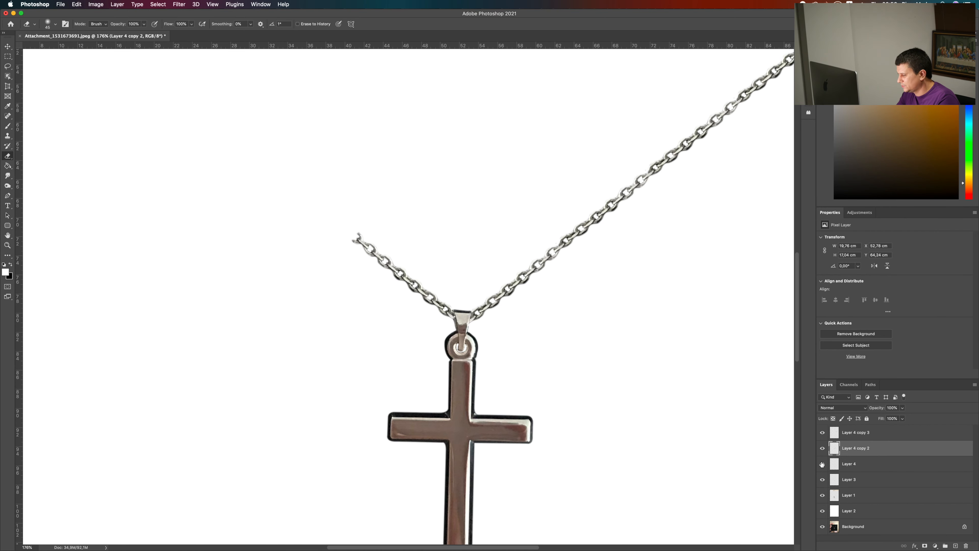
pyautogui.click(875, 463)
pyautogui.press('super+j')
pyautogui.press('v')
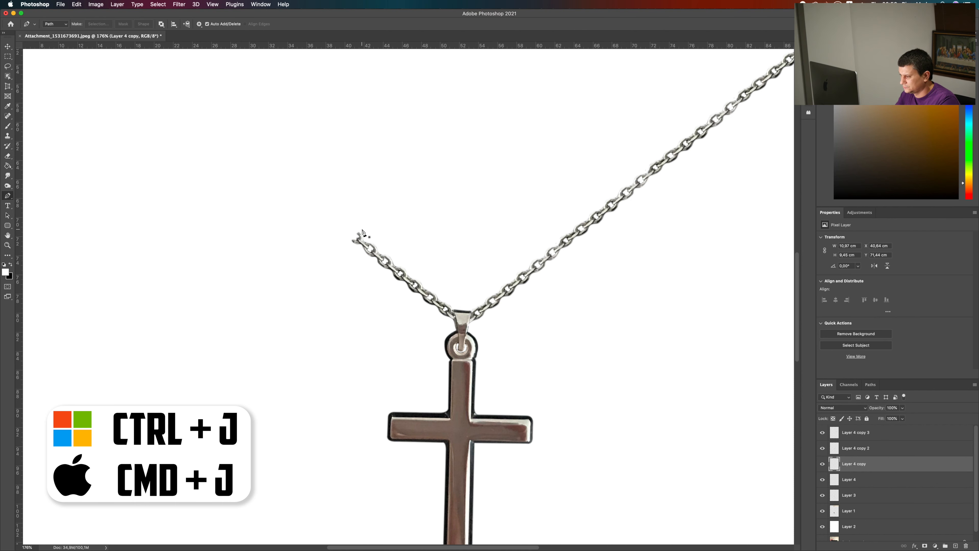
pyautogui.moveTo(357, 239); pyautogui.dragTo(272, 168)
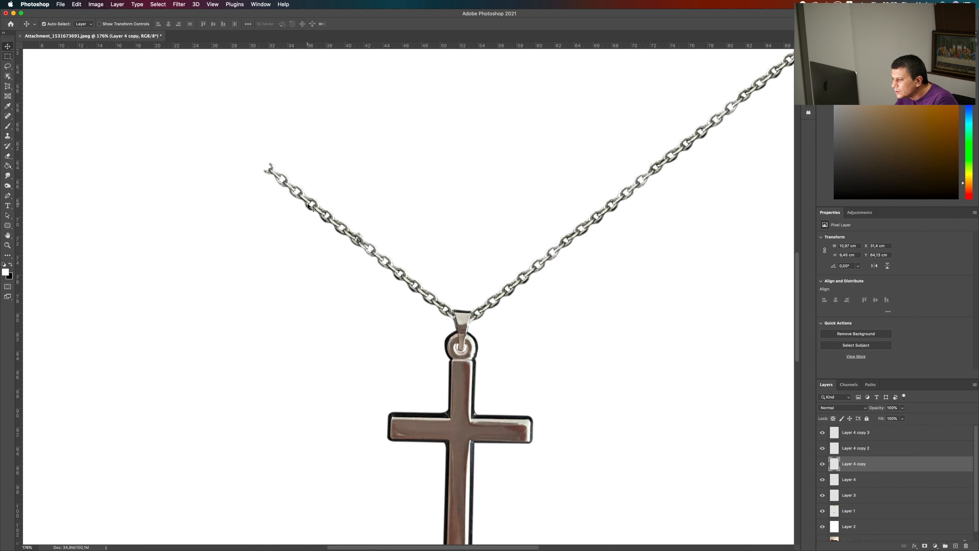
pyautogui.moveTo(332, 224)
pyautogui.mouseDown()
pyautogui.moveTo(314, 214)
pyautogui.moveTo(347, 233)
pyautogui.mouseUp()
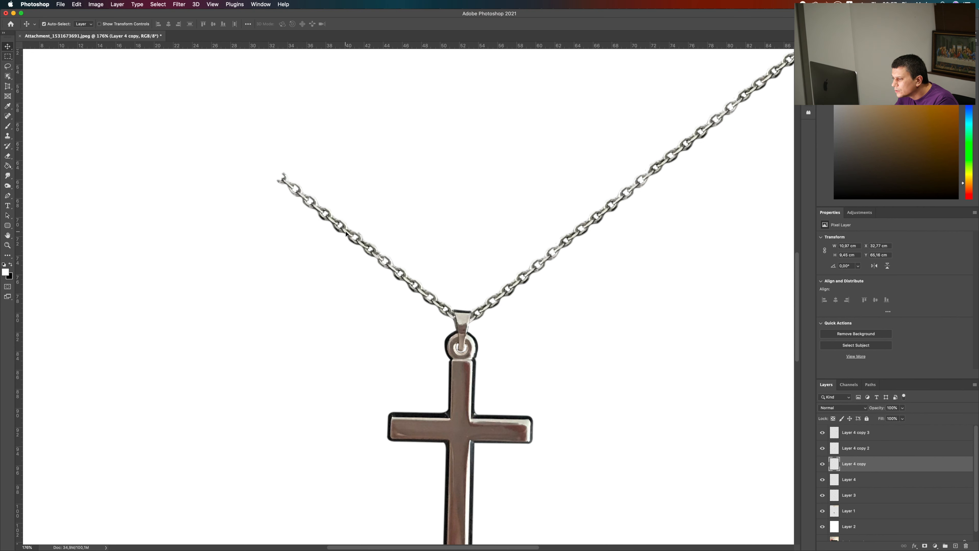
# - Erase the surplus upper end of Layer 4 where the left chain's added piece overlaps it
pyautogui.press('e')
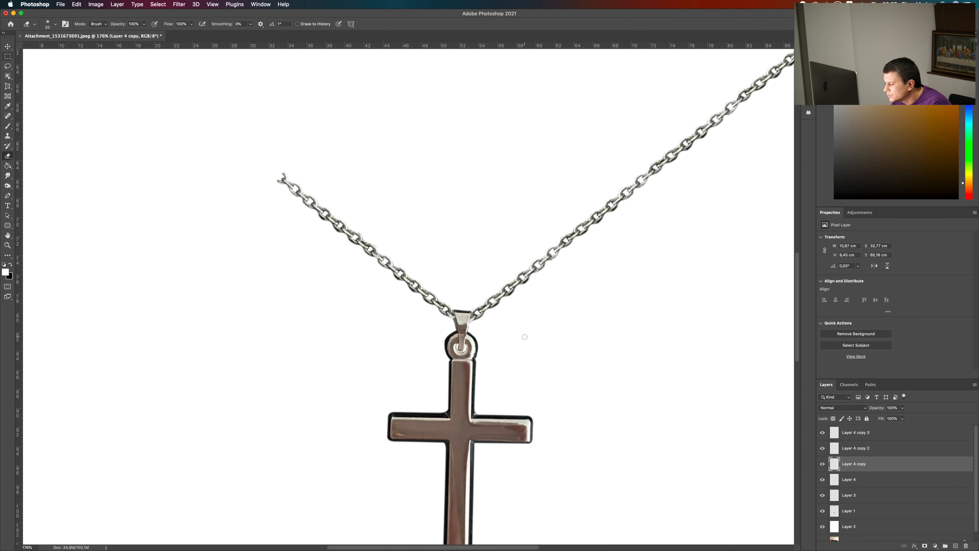
pyautogui.hotkey('alt', '[')
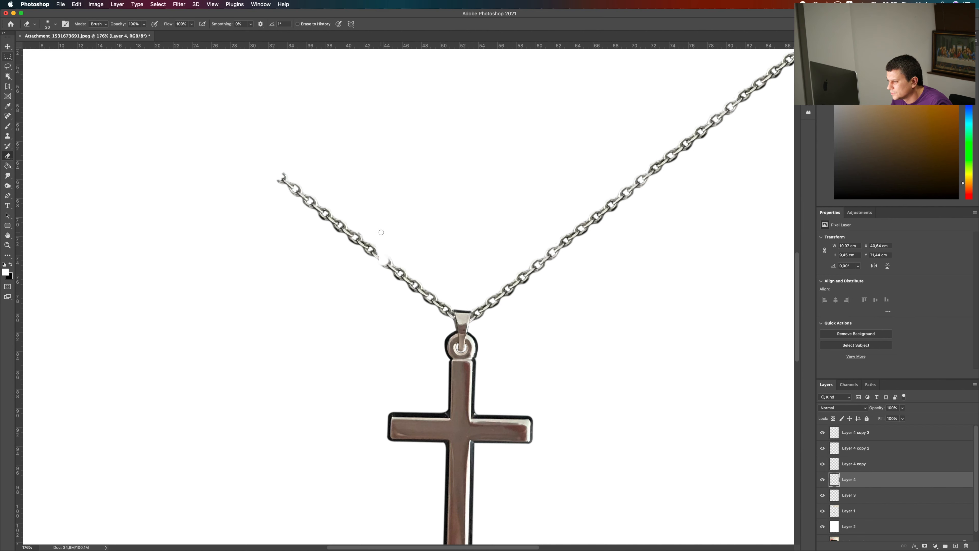
pyautogui.moveTo(386, 258); pyautogui.dragTo(377, 250)
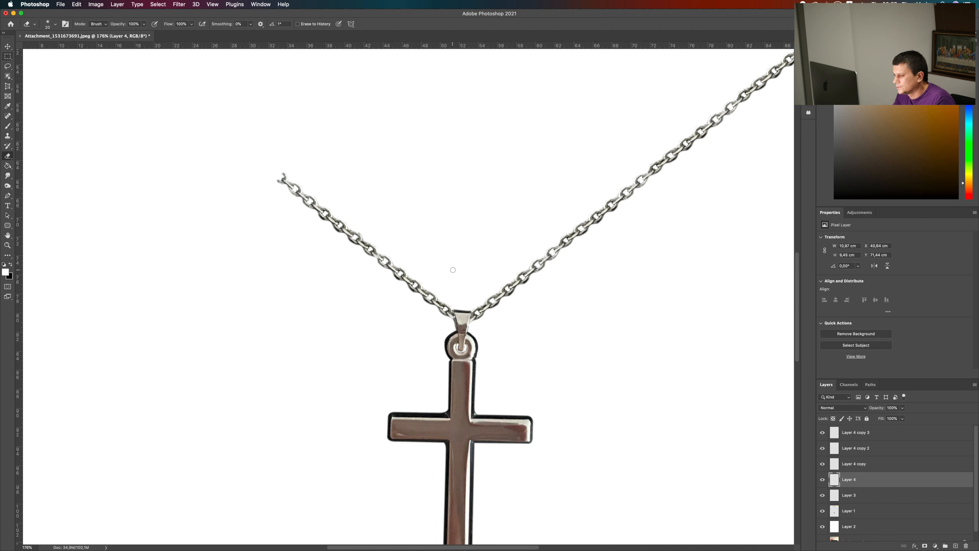
# - Merge Layer 4 and Layer 4 copy into one left chain layer
pyautogui.keyDown('shift'); pyautogui.click(854, 464); pyautogui.keyUp('shift')
pyautogui.rightClick(874, 464)
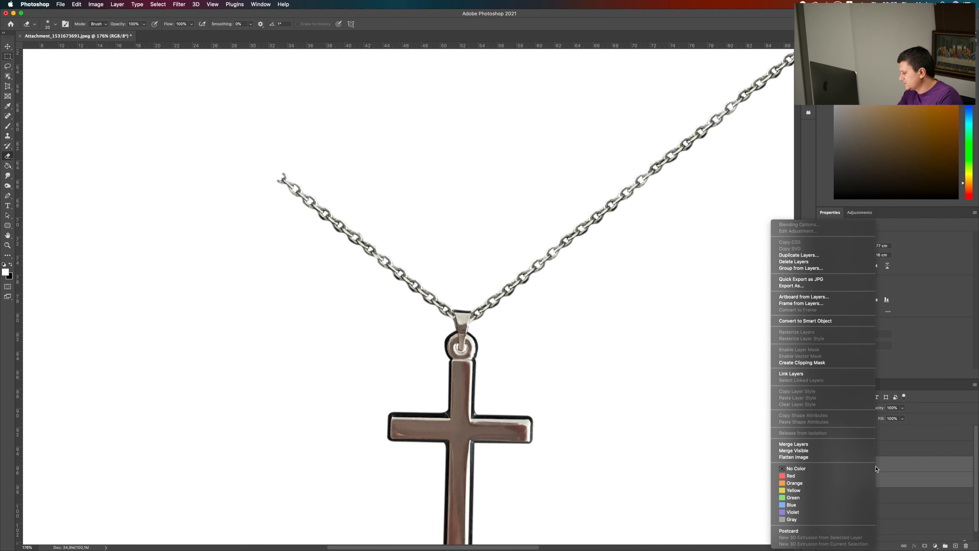
pyautogui.click(825, 445)
# - Duplicate the merged left chain layer and place the duplicate at the left chain's upper end
pyautogui.press('super+j')
pyautogui.press('v')
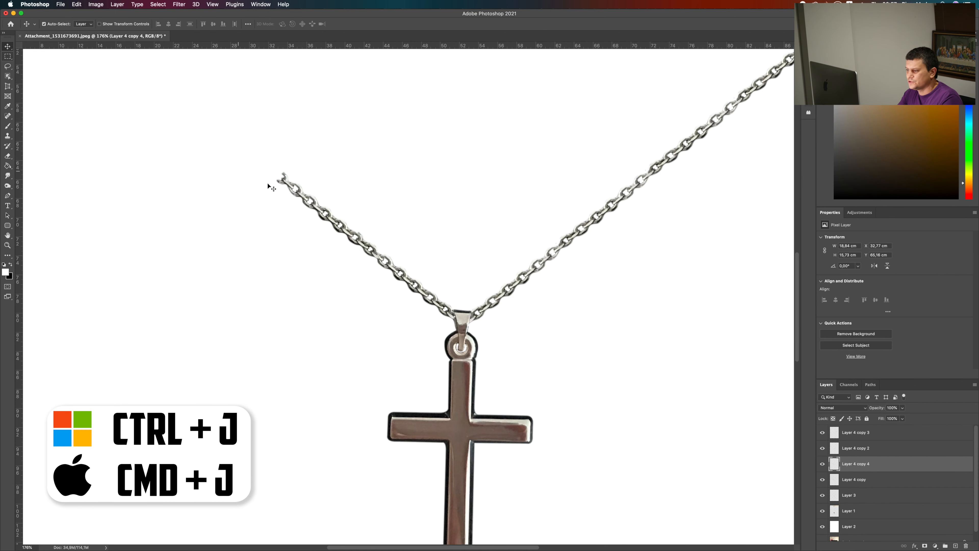
pyautogui.moveTo(291, 192); pyautogui.dragTo(158, 91)
pyautogui.moveTo(337, 146); pyautogui.dragTo(424, 279)
pyautogui.click(293, 244)
pyautogui.moveTo(276, 230); pyautogui.dragTo(285, 248)
# - Nudge Layer 4 copy 4 down and to the right until its links line up with the left chain below
pyautogui.press('Down')
pyautogui.press('Down')
pyautogui.press('Down')
pyautogui.press('Down')
pyautogui.press('Down')
pyautogui.press('Right')
pyautogui.press('Right')
pyautogui.press('Right')
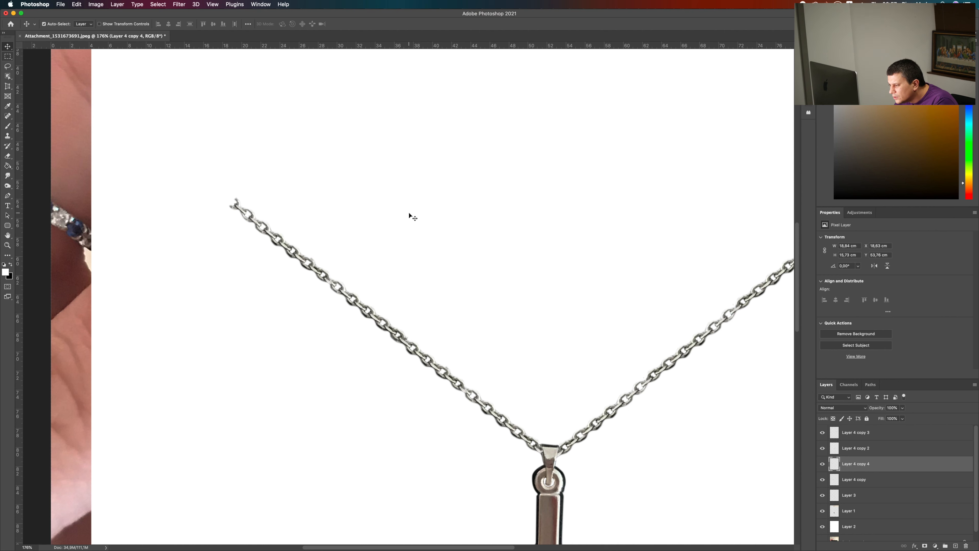
# - Erase the surplus lower end of Layer 4 copy 4 at the joint, undo the last eraser stroke, and select Layer 4 copy
pyautogui.press('e')
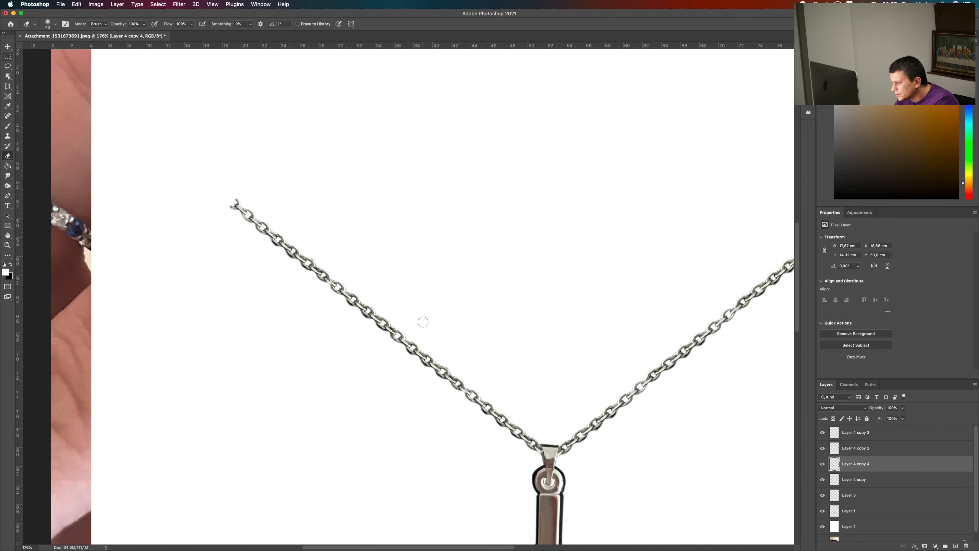
pyautogui.moveTo(370, 312); pyautogui.dragTo(350, 298)
pyautogui.press('super+z')
pyautogui.hotkey('alt', '[')
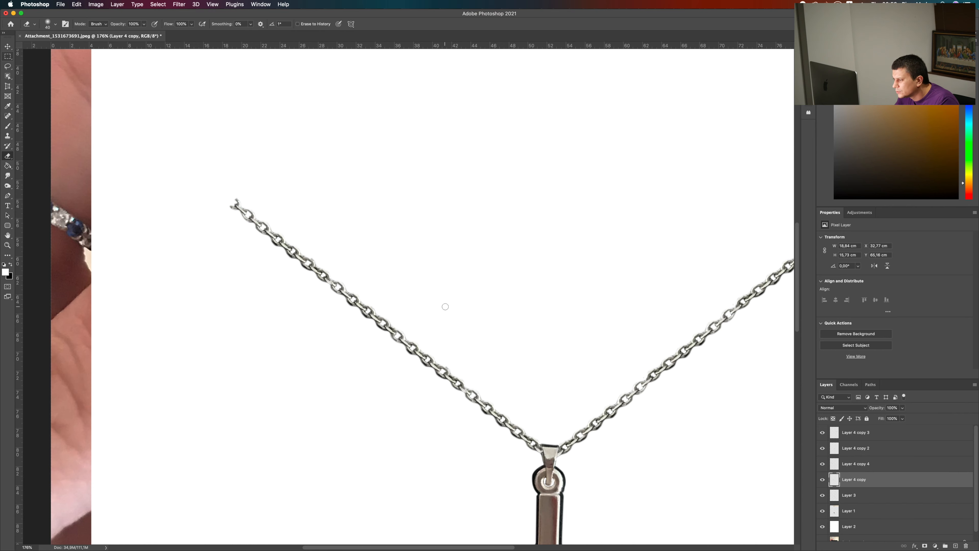
# - Frame a crop closely around the necklace, excluding the photo background and most of the empty white area
pyautogui.press('super+0')
pyautogui.scroll(5, 503, 219)
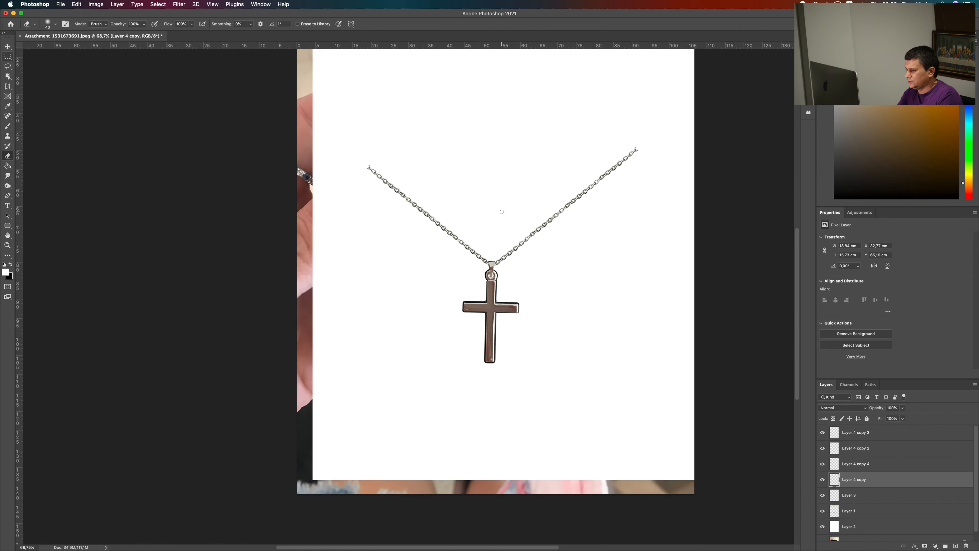
pyautogui.scroll(-5, 529, 210)
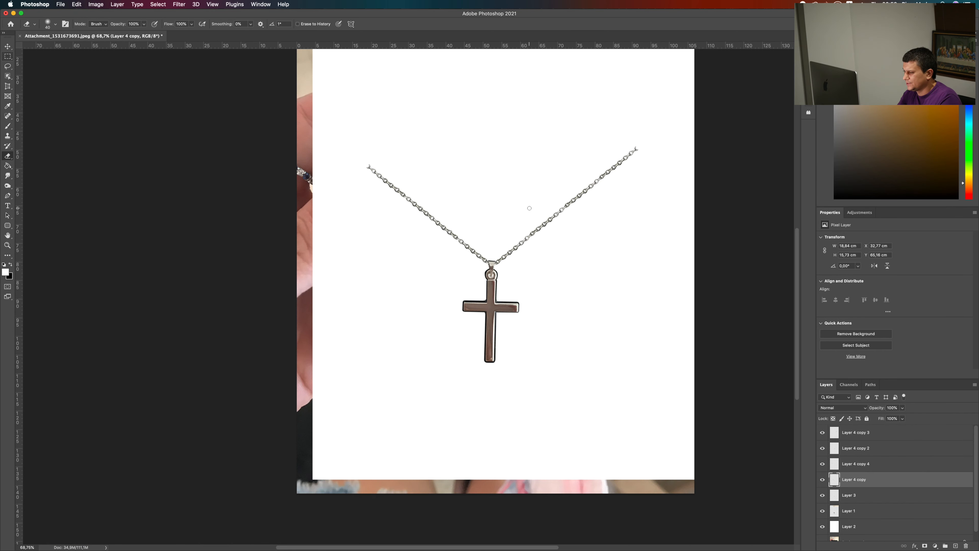
pyautogui.moveTo(486, 159); pyautogui.dragTo(475, 158)
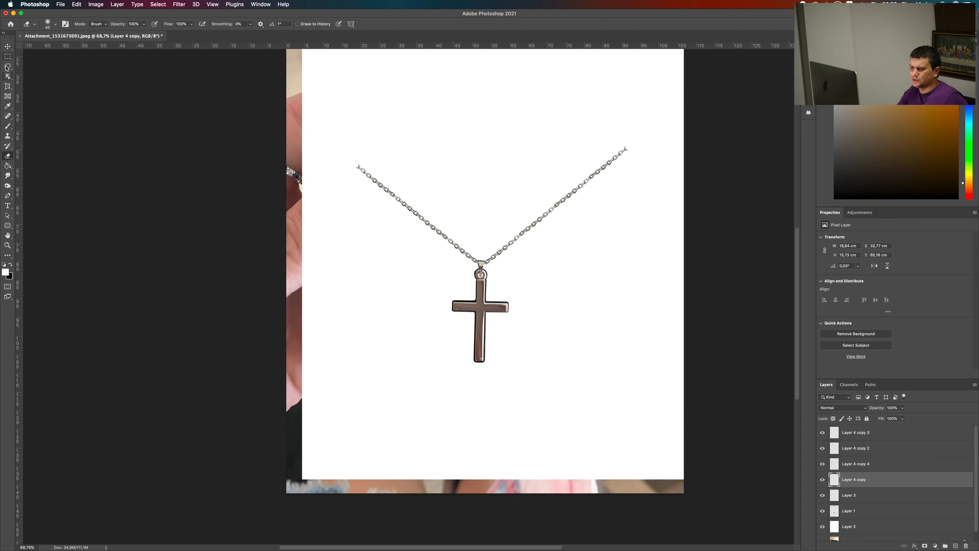
pyautogui.click(7, 86)
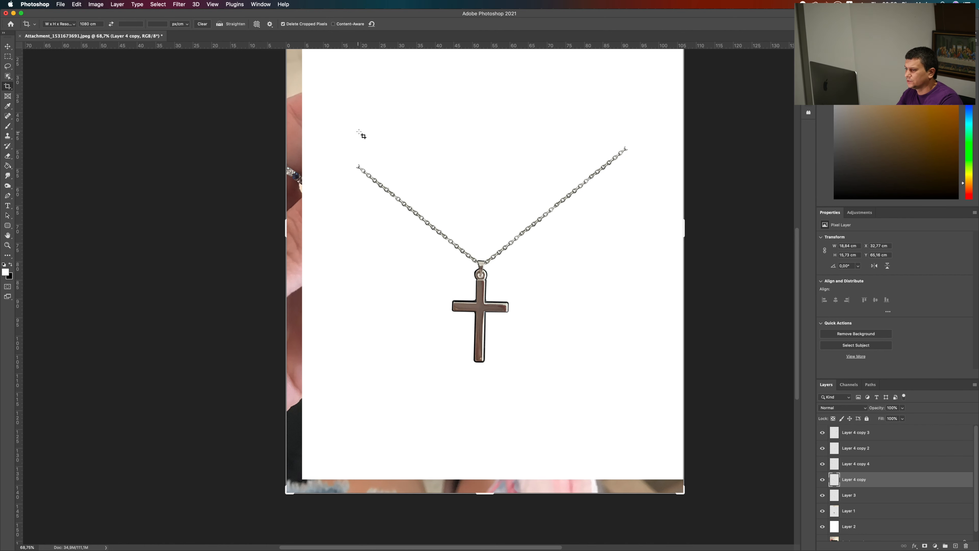
pyautogui.moveTo(359, 132); pyautogui.dragTo(291, 234)
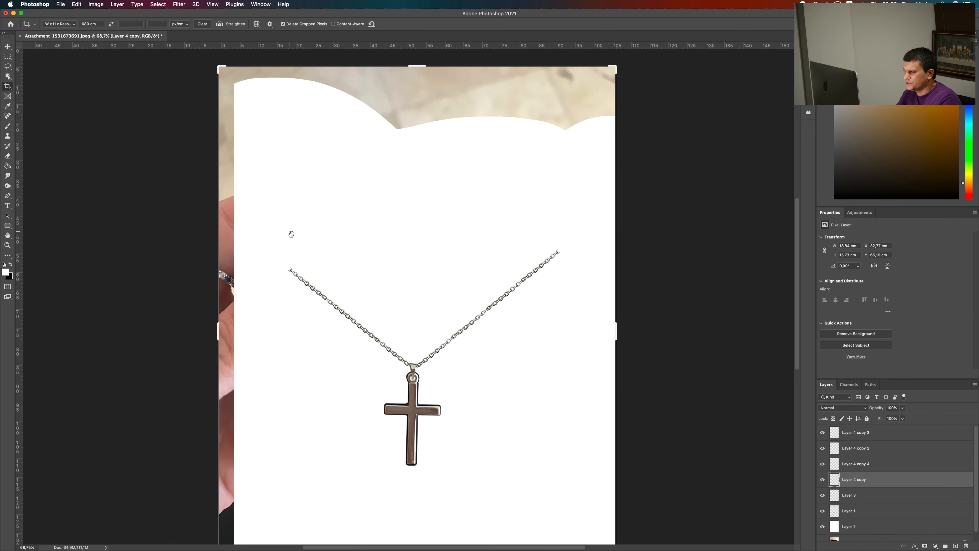
pyautogui.click(216, 65)
pyautogui.moveTo(252, 187); pyautogui.dragTo(256, 140)
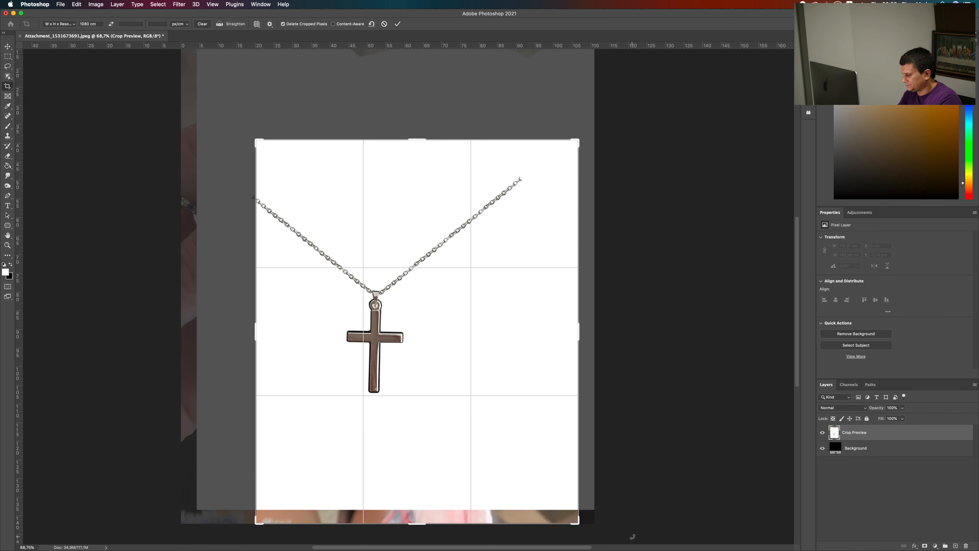
pyautogui.moveTo(580, 515); pyautogui.dragTo(547, 463)
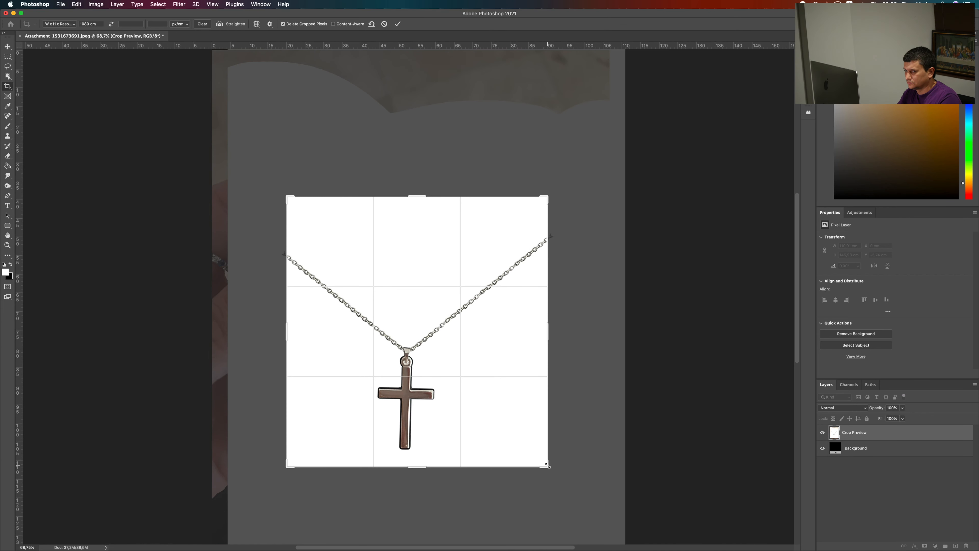
# - Tighten the crop so the chains run into the upper corners with the cross horizontally centred, and apply it
pyautogui.moveTo(425, 355); pyautogui.dragTo(438, 308)
pyautogui.moveTo(292, 195); pyautogui.dragTo(299, 199)
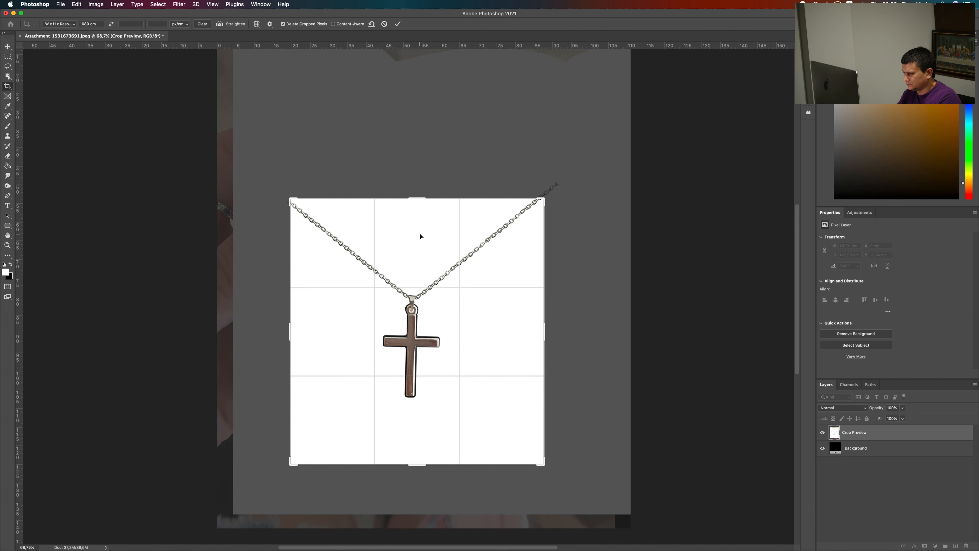
pyautogui.moveTo(429, 246); pyautogui.dragTo(429, 247)
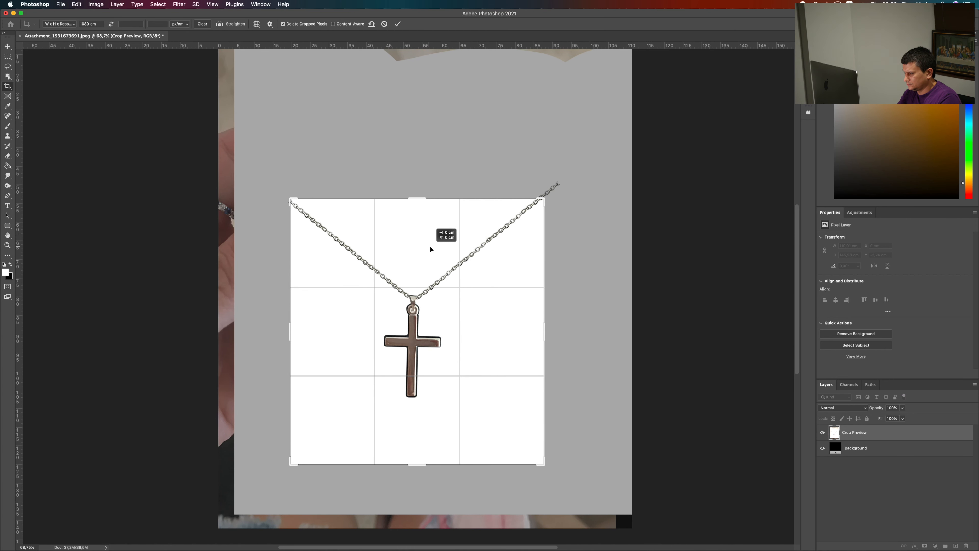
pyautogui.moveTo(431, 249); pyautogui.dragTo(430, 249)
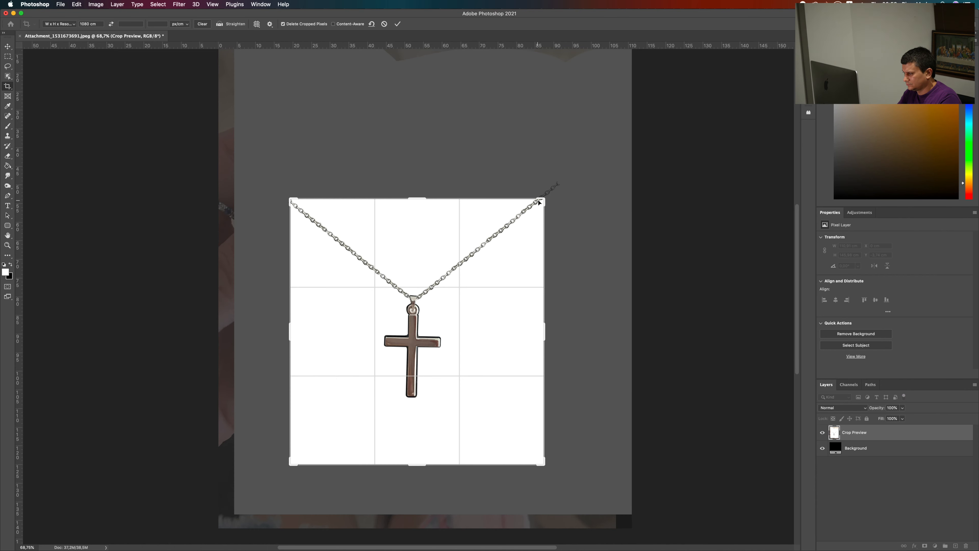
pyautogui.moveTo(547, 330); pyautogui.dragTo(542, 330)
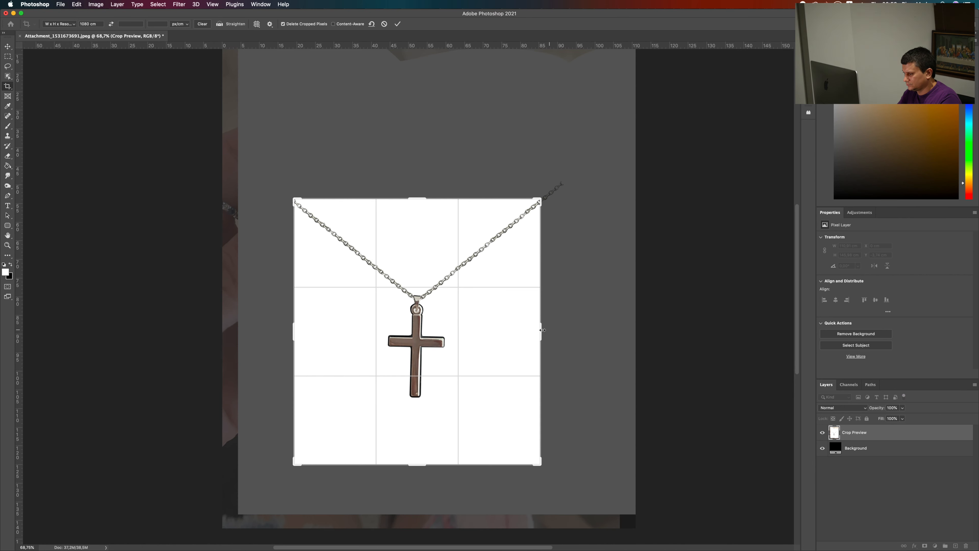
pyautogui.click(398, 24)
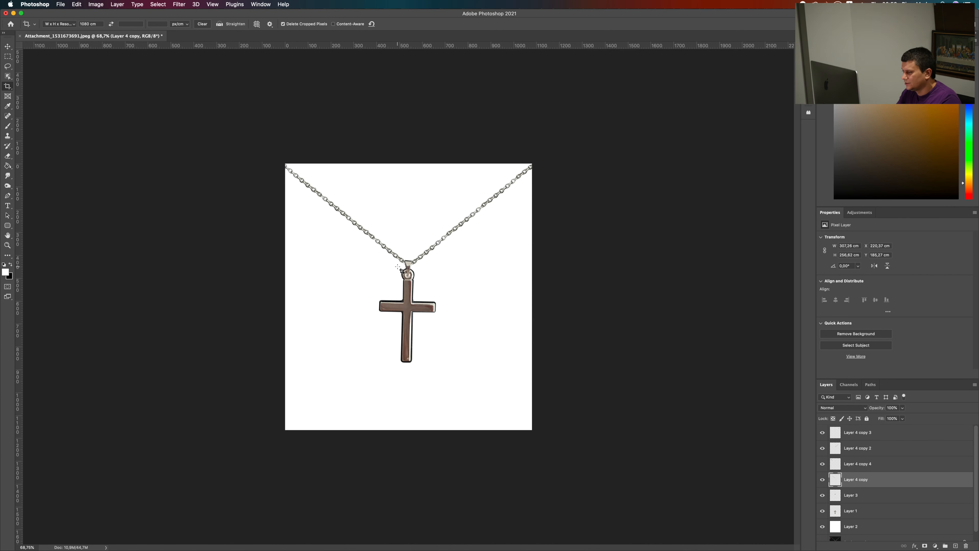
# - Examine the chain joints and the cross pendant on the cropped canvas, both whole and up close
pyautogui.scroll(2, 398, 267)
pyautogui.scroll(-2, 398, 266)
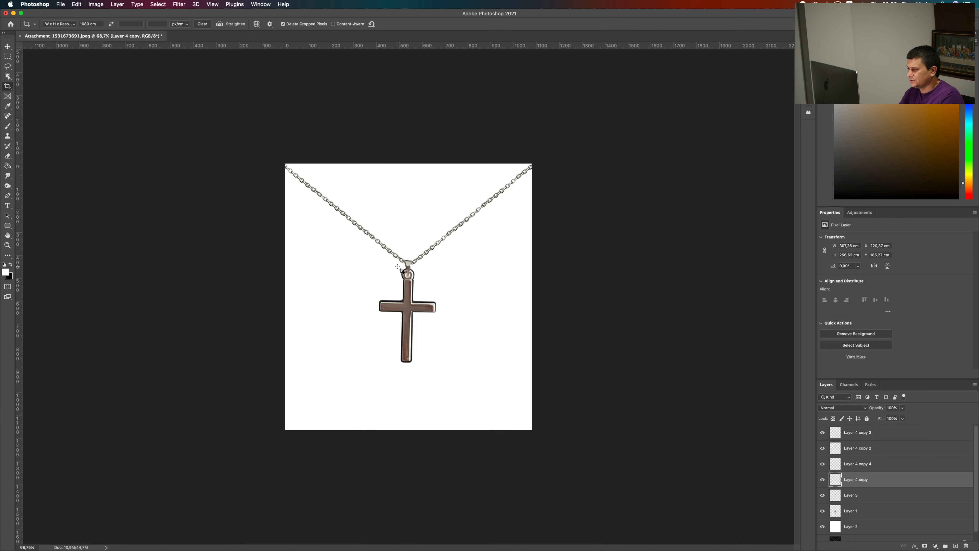
pyautogui.scroll(2, 398, 267)
pyautogui.scroll(3, 402, 272)
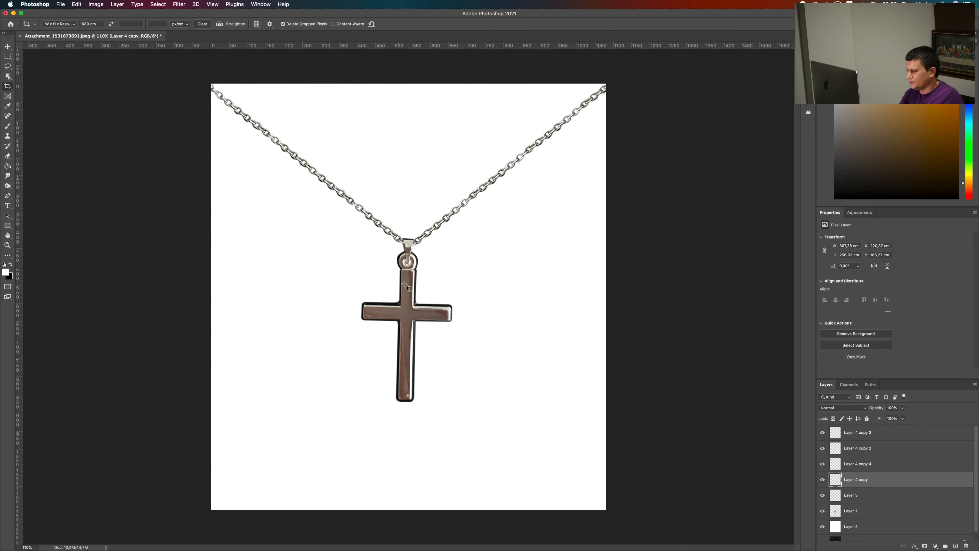
pyautogui.click(7, 46)
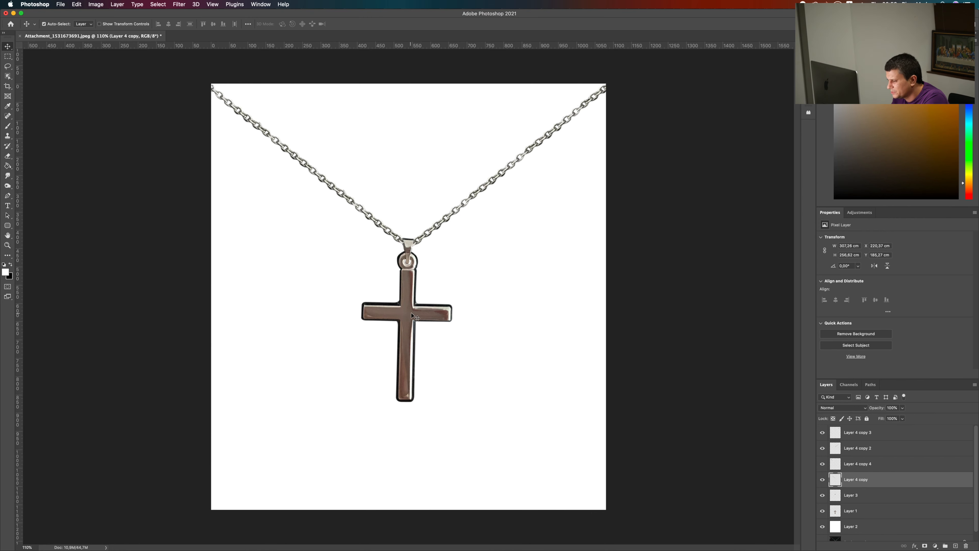
pyautogui.scroll(5, 417, 279)
pyautogui.scroll(-8, 417, 278)
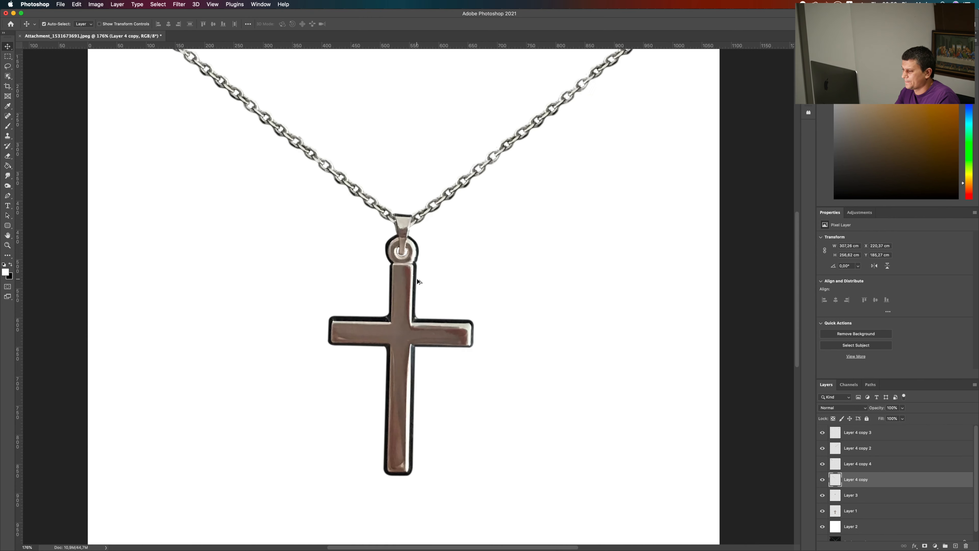
# - Set the foreground colour to gold c69a53 and activate the Color Replacement tool
pyautogui.scroll(2, 239, 91)
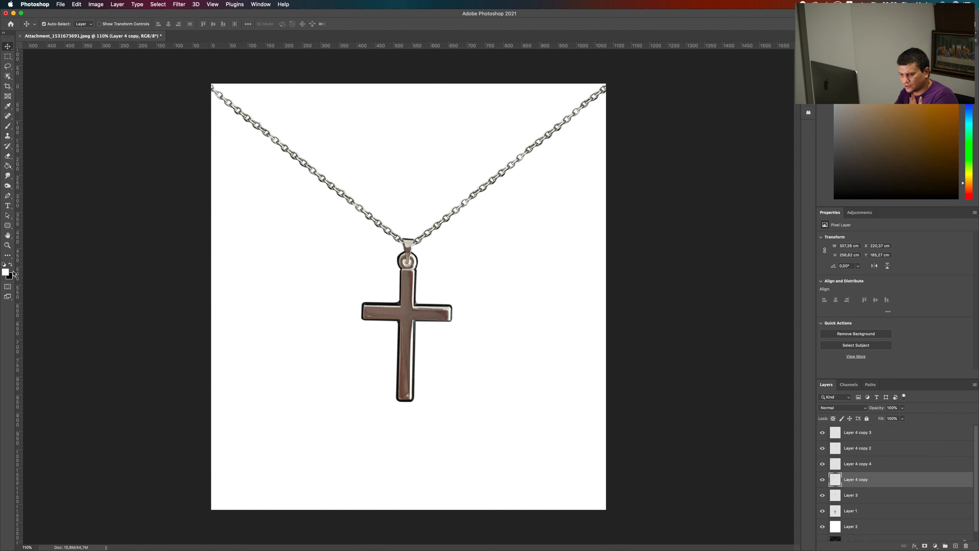
pyautogui.click(5, 271)
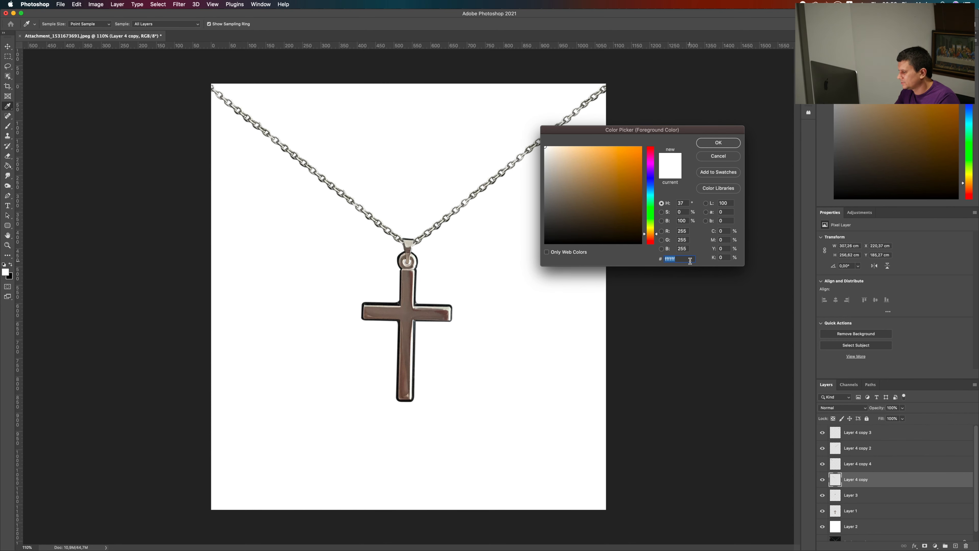
pyautogui.write('c69a53')
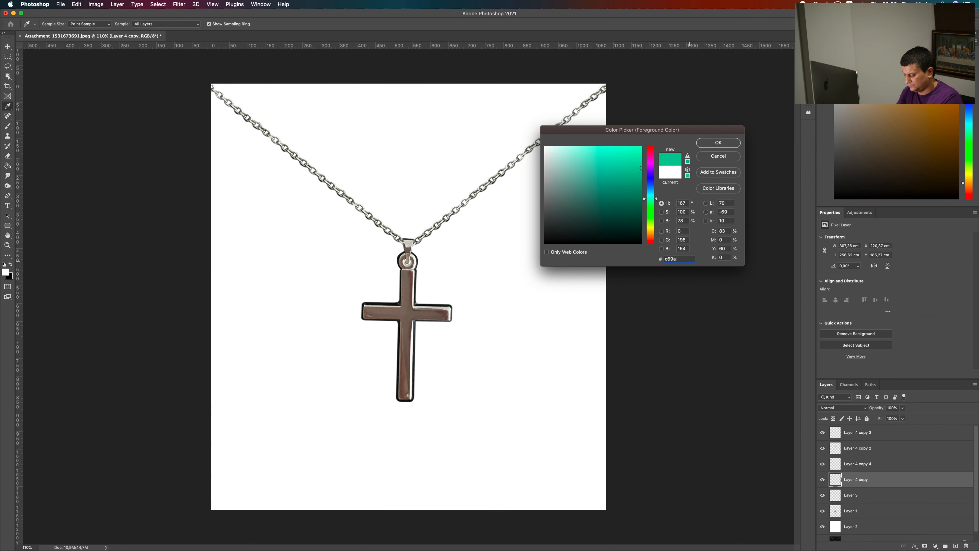
pyautogui.doubleClick(674, 258)
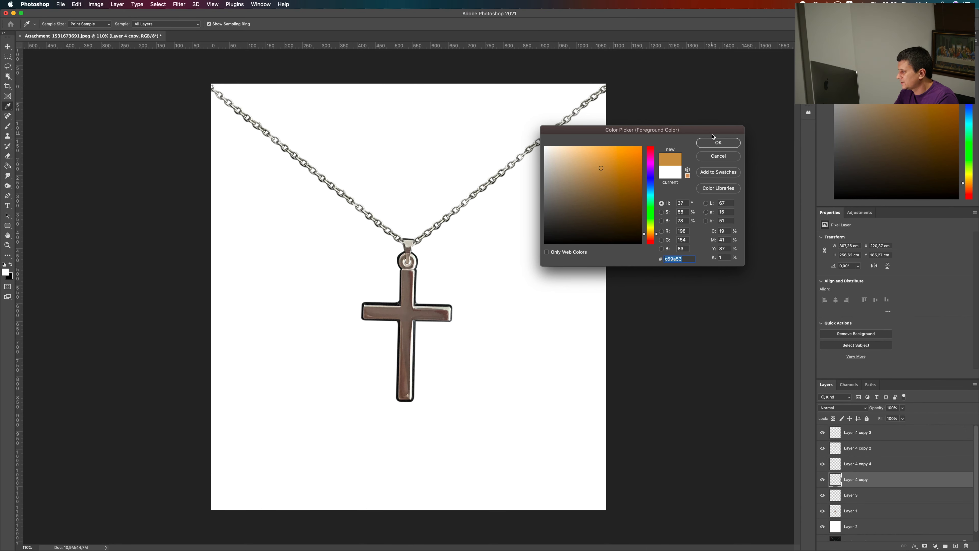
pyautogui.click(714, 141)
pyautogui.click(9, 126)
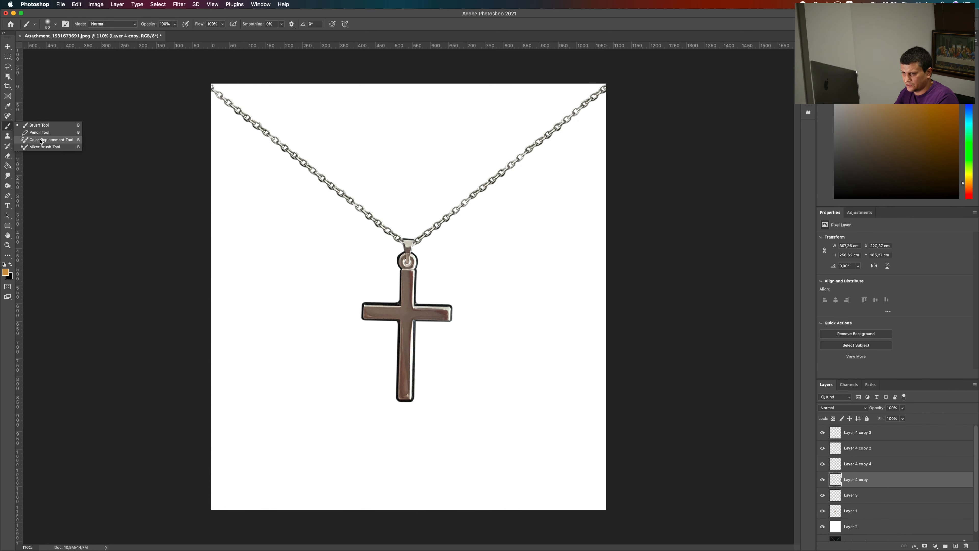
pyautogui.click(45, 141)
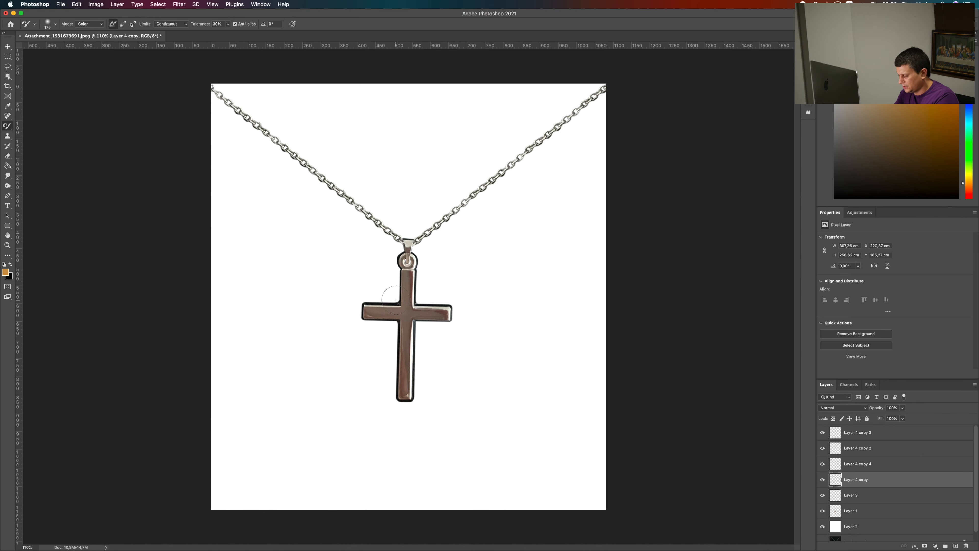
# - Duplicate all necklace layers from Layer 4 copy 3 down to Layer 1 and merge the duplicates into one layer
pyautogui.click(863, 433)
pyautogui.keyDown('shift'); pyautogui.click(876, 512); pyautogui.keyUp('shift')
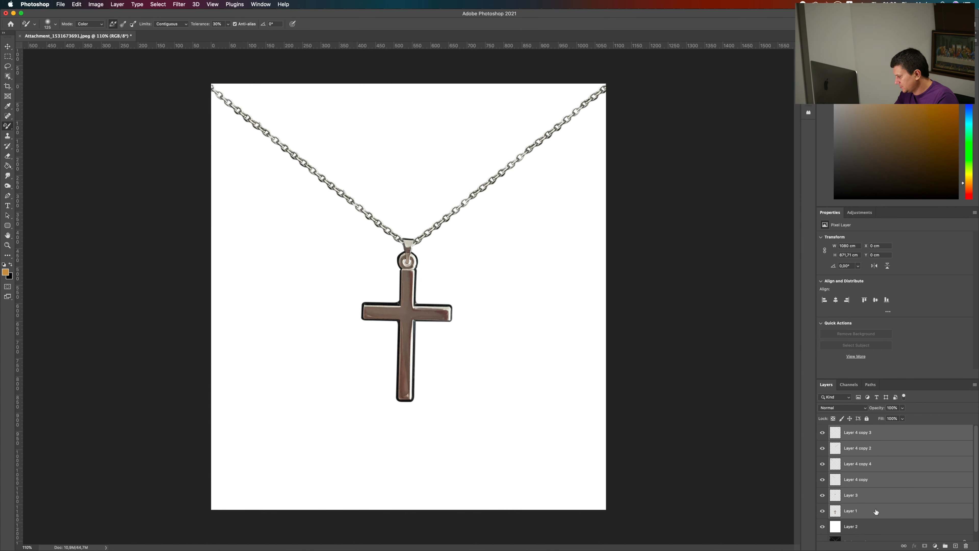
pyautogui.press('super+j')
pyautogui.rightClick(889, 504)
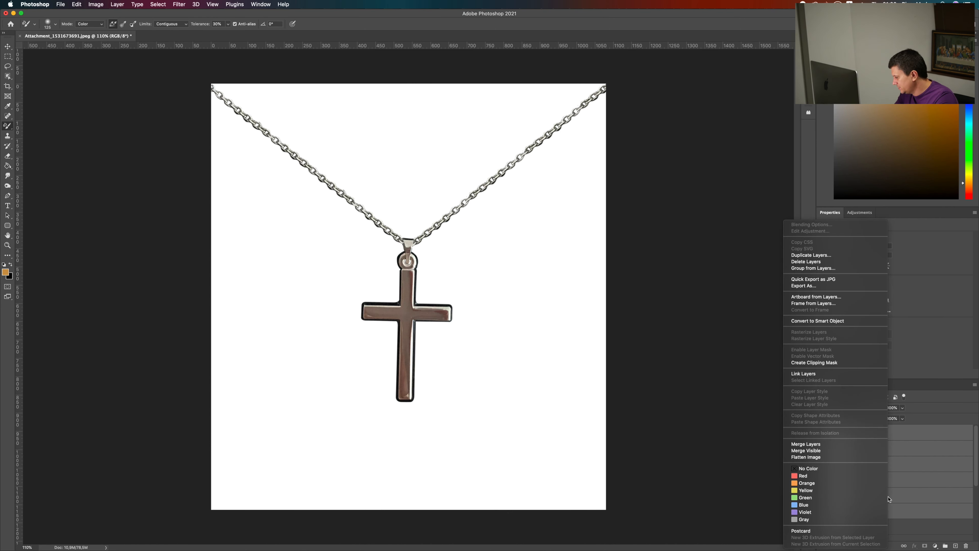
pyautogui.click(856, 444)
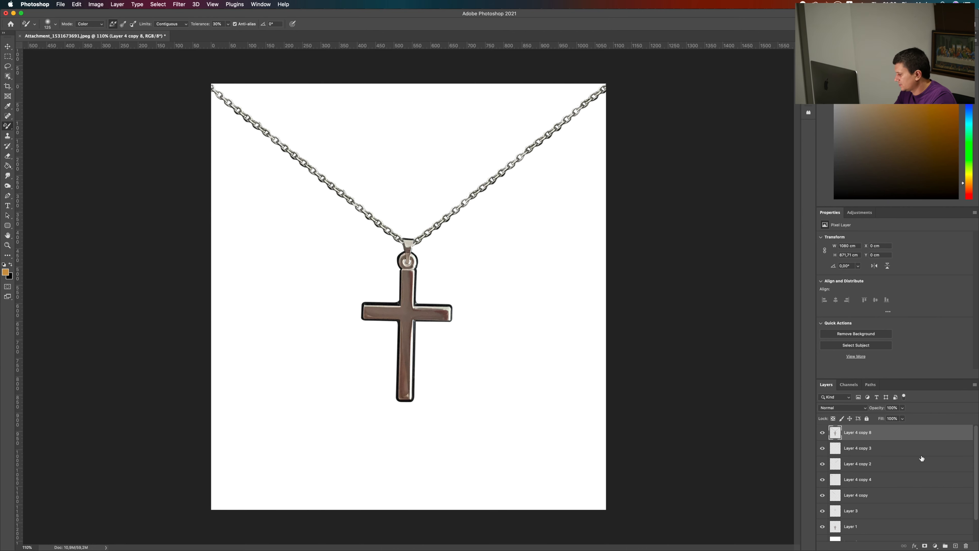
# - Group the original necklace layers, hide the group, and select the merged necklace copy
pyautogui.click(871, 454)
pyautogui.keyDown('shift'); pyautogui.click(863, 528); pyautogui.keyUp('shift')
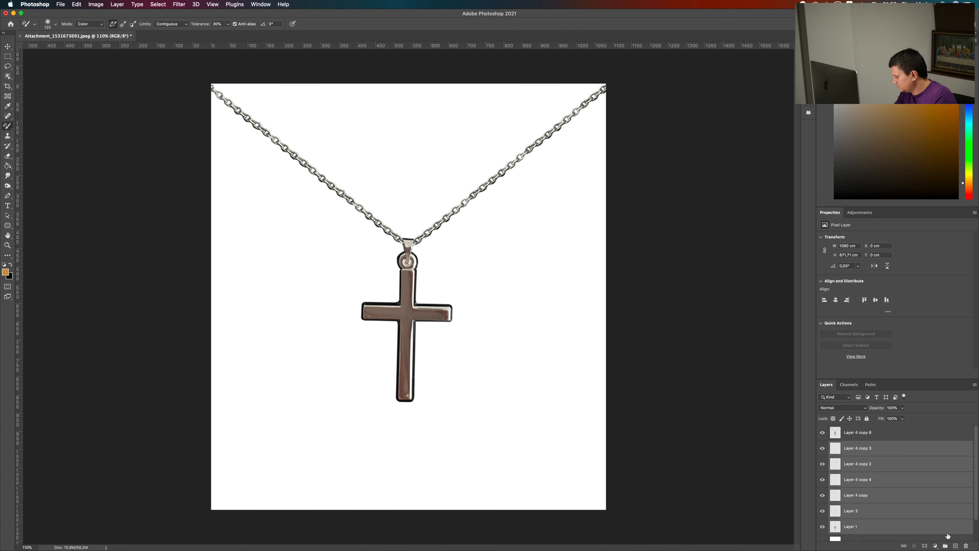
pyautogui.click(946, 545)
pyautogui.click(822, 445)
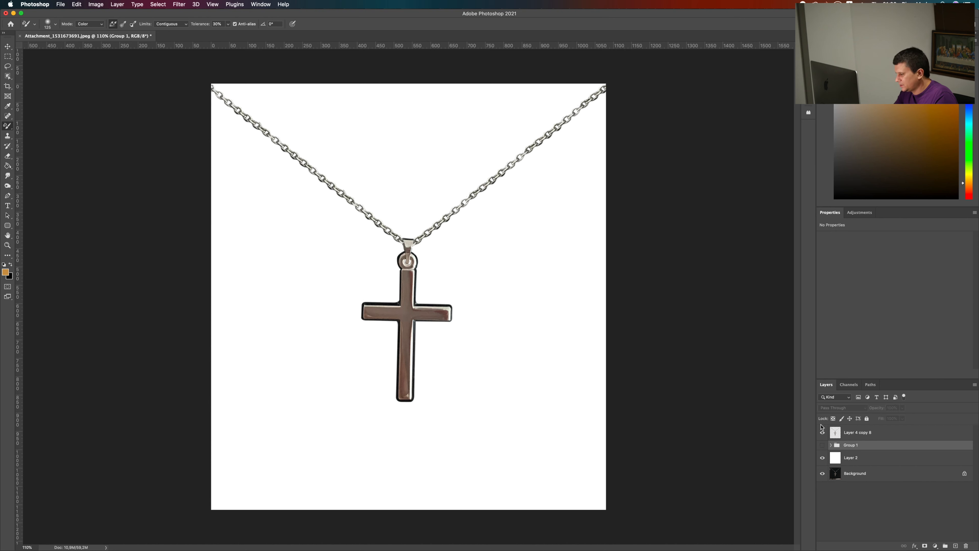
pyautogui.click(823, 446)
pyautogui.click(823, 446)
pyautogui.click(822, 433)
pyautogui.click(822, 432)
pyautogui.click(829, 433)
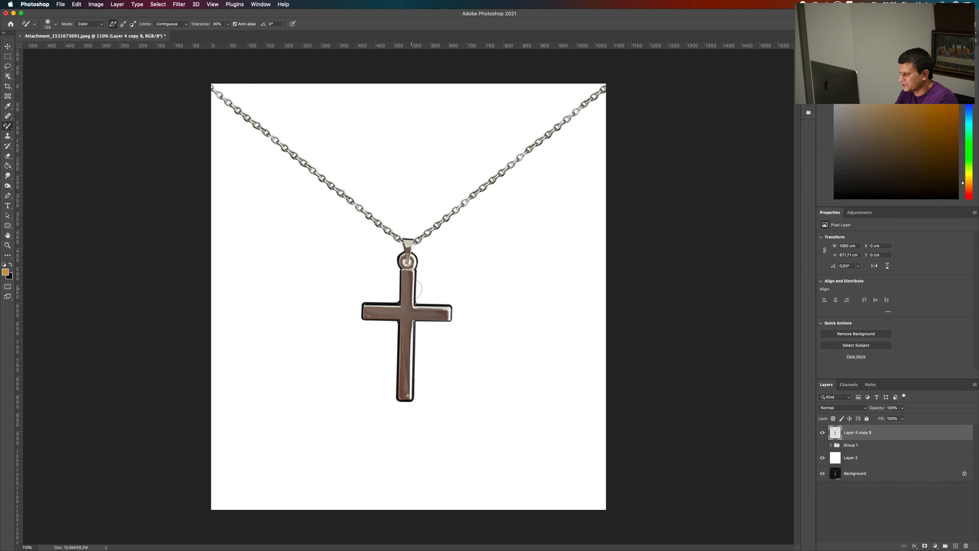
# - Recolour the cross, its bail and both chains gold with the Color Replacement tool, using a smaller brush for the bail and chains
pyautogui.moveTo(404, 275)
pyautogui.mouseDown()
pyautogui.moveTo(403, 319)
pyautogui.moveTo(391, 333)
pyautogui.moveTo(385, 293)
pyautogui.moveTo(369, 291)
pyautogui.moveTo(358, 312)
pyautogui.moveTo(398, 316)
pyautogui.moveTo(403, 352)
pyautogui.moveTo(417, 343)
pyautogui.moveTo(424, 314)
pyautogui.moveTo(394, 311)
pyautogui.moveTo(446, 321)
pyautogui.moveTo(455, 308)
pyautogui.moveTo(415, 393)
pyautogui.moveTo(408, 364)
pyautogui.moveTo(404, 403)
pyautogui.mouseUp()
pyautogui.press('[')
pyautogui.press('[')
pyautogui.press('[')
pyautogui.moveTo(409, 262)
pyautogui.mouseDown()
pyautogui.moveTo(401, 250)
pyautogui.moveTo(537, 142)
pyautogui.mouseUp()
pyautogui.moveTo(222, 93)
pyautogui.mouseDown()
pyautogui.moveTo(394, 232)
pyautogui.moveTo(373, 255)
pyautogui.mouseUp()
pyautogui.scroll(3, 442, 281)
pyautogui.scroll(-5, 437, 211)
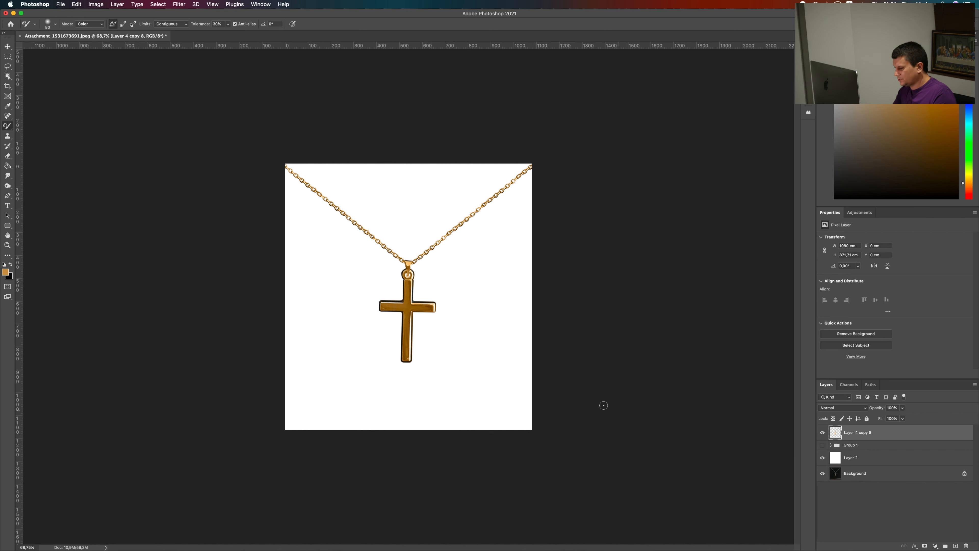
# - Try recolouring the cross with the Color Replacement tool in neutral grey 848484
pyautogui.click(5, 272)
pyautogui.moveTo(579, 174); pyautogui.dragTo(431, 194)
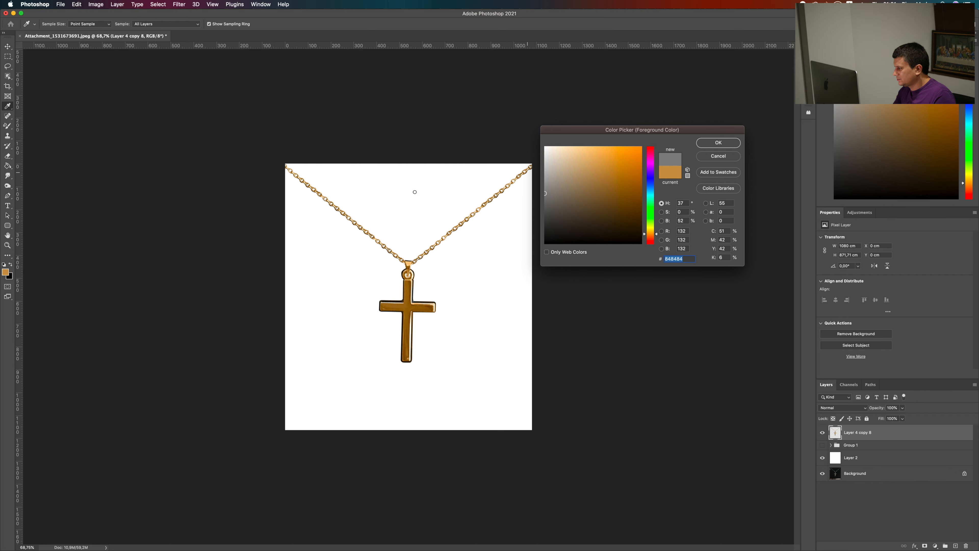
pyautogui.click(724, 144)
pyautogui.moveTo(405, 311); pyautogui.dragTo(414, 287)
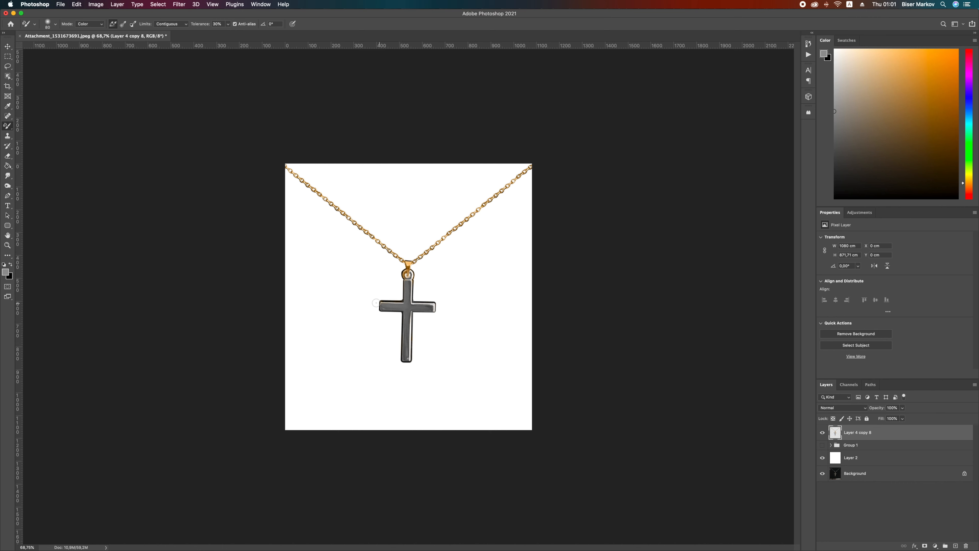
# - Try brightening the necklace in the Camera Raw Filter with exposure +0.75, contrast +16, highlights +27 and shadows +25, cancel, and undo the grey recolouring
pyautogui.click(195, 5)
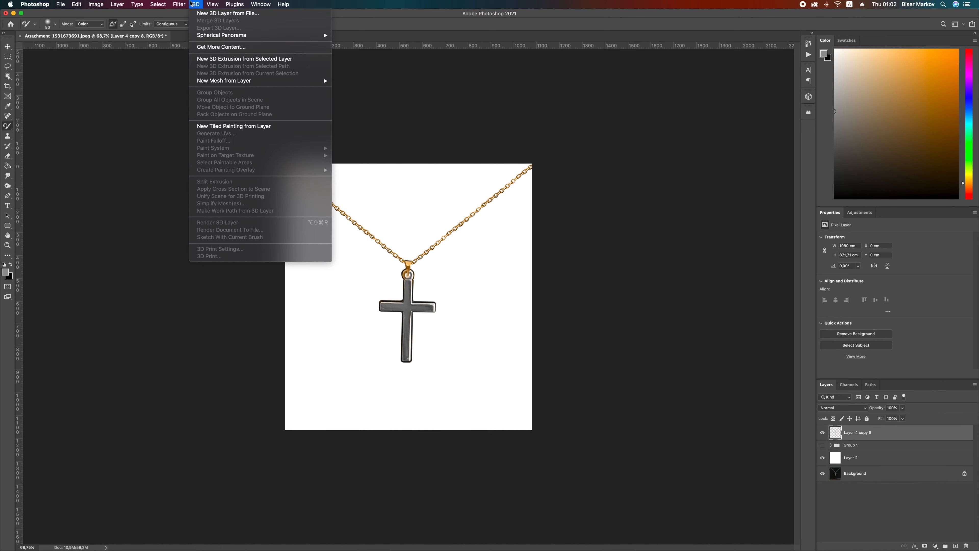
pyautogui.moveTo(179, 4)
pyautogui.click(201, 63)
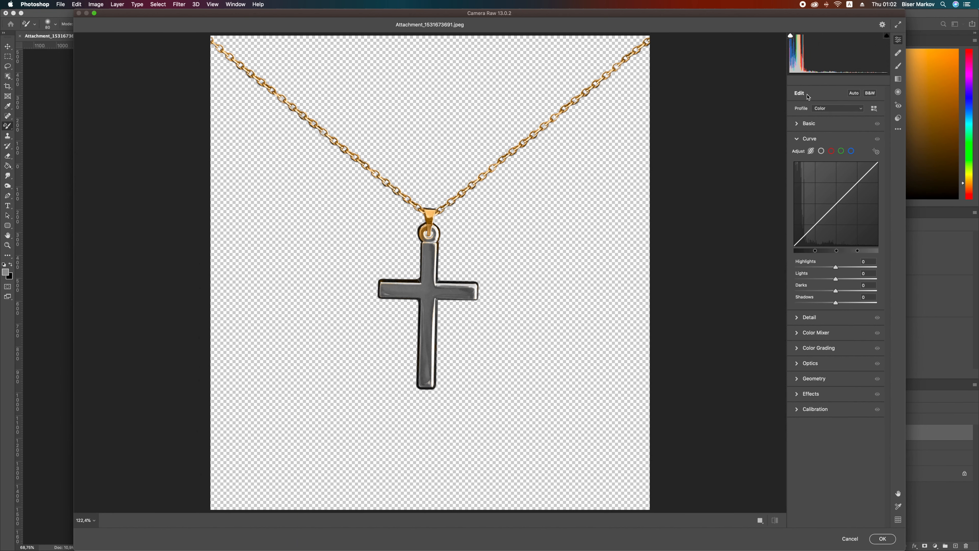
pyautogui.click(814, 124)
pyautogui.moveTo(833, 186); pyautogui.dragTo(848, 223)
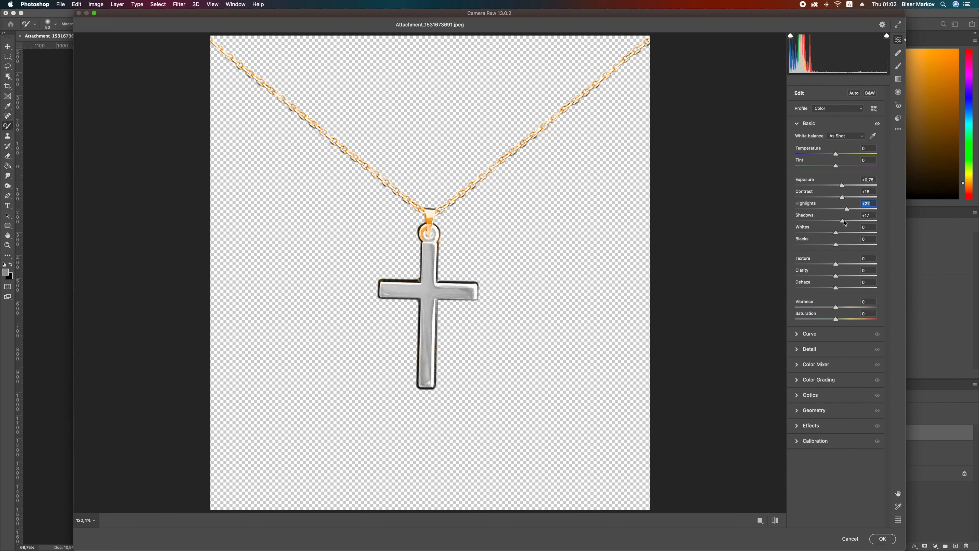
pyautogui.click(839, 233)
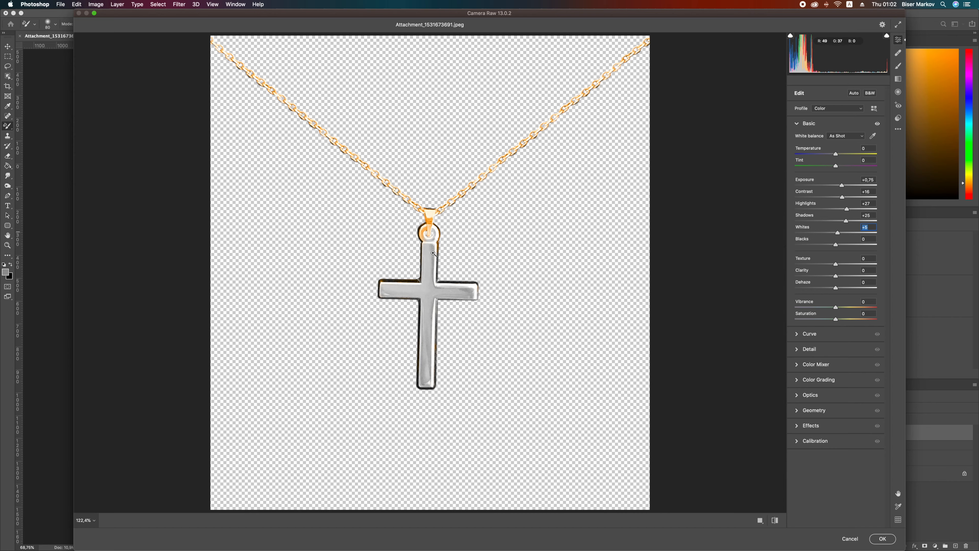
pyautogui.click(849, 538)
pyautogui.press('super+z')
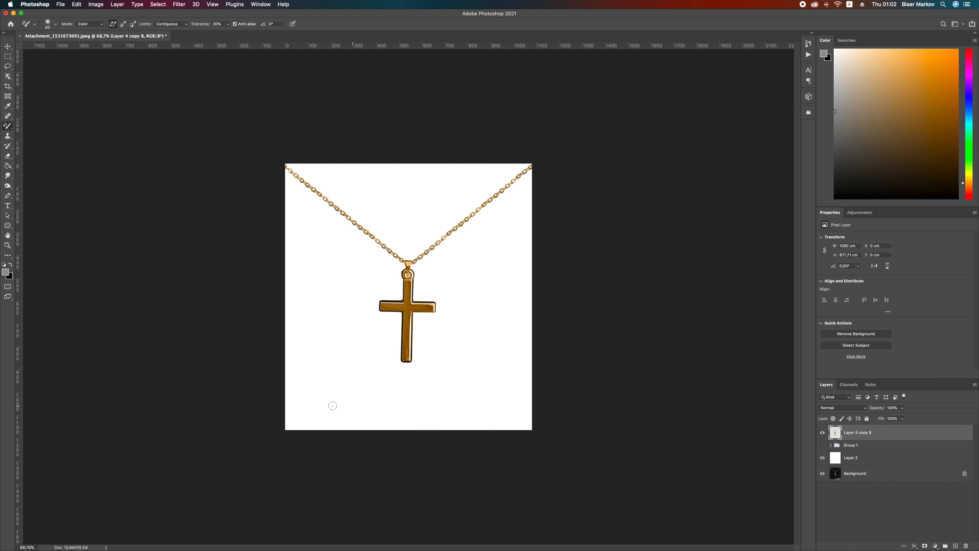
# - Draw a flat black ellipse about 332 cm wide and 85 cm high on a new layer, centred below the cross
pyautogui.click(8, 226)
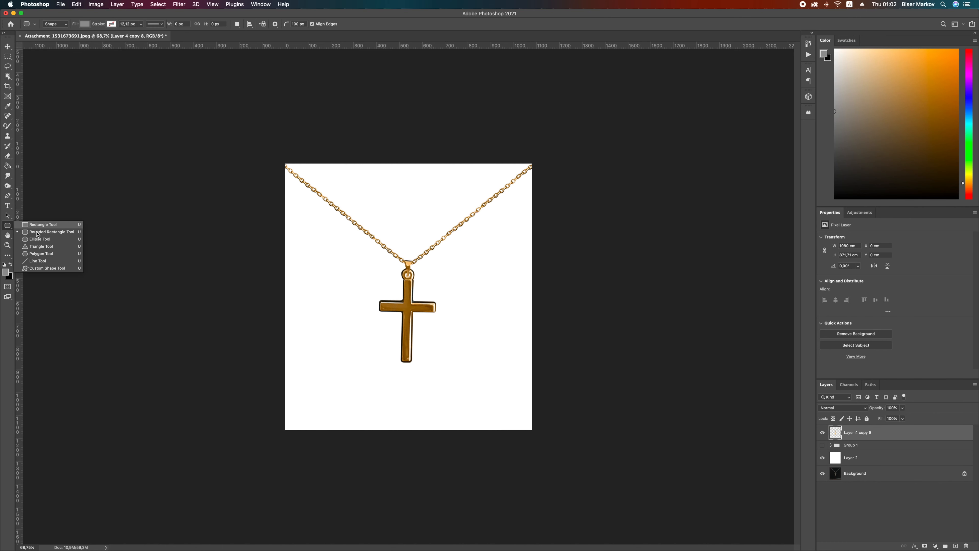
pyautogui.click(34, 239)
pyautogui.press('d')
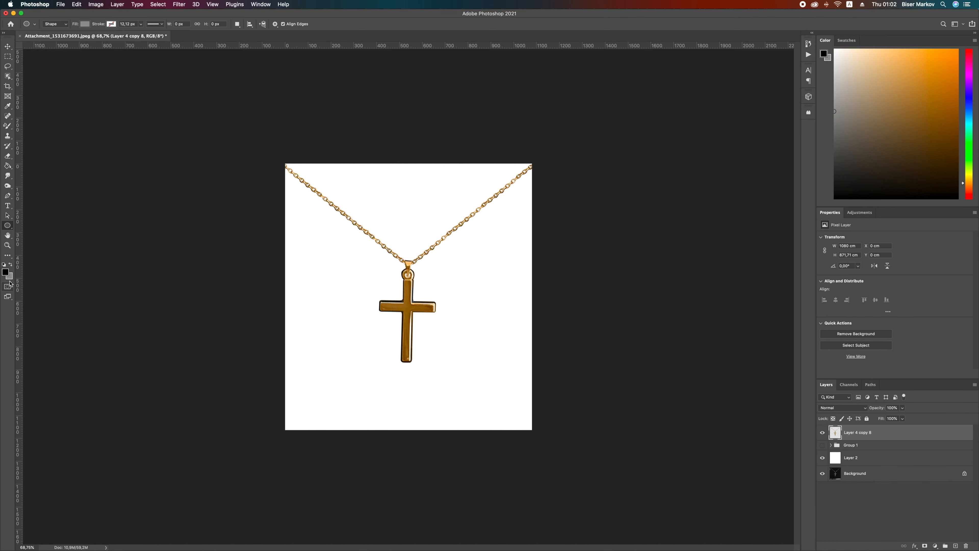
pyautogui.click(7, 273)
pyautogui.click(718, 143)
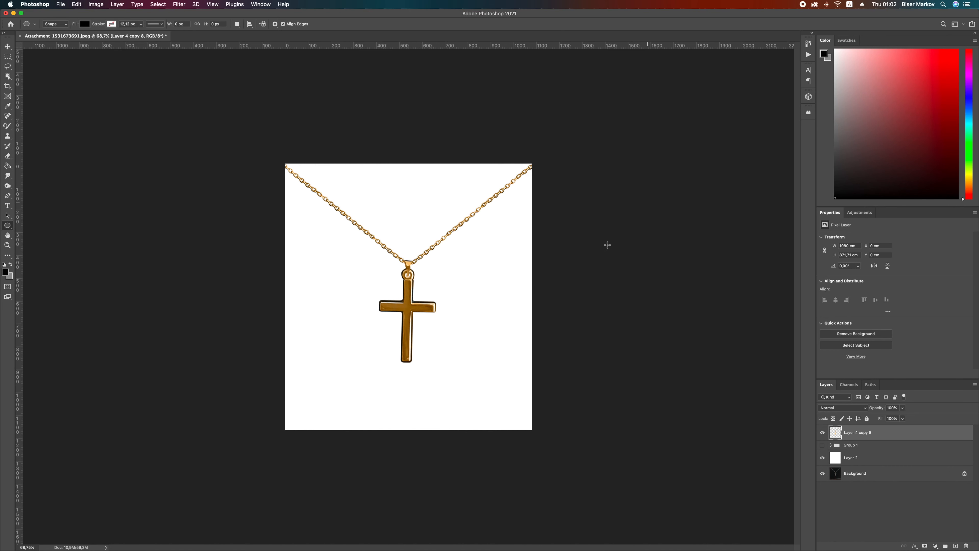
pyautogui.click(956, 546)
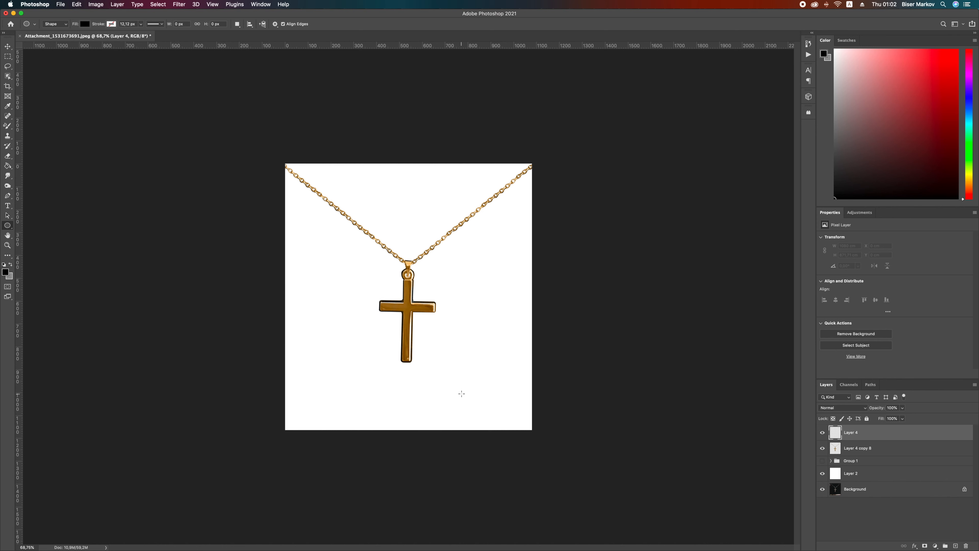
pyautogui.moveTo(366, 387); pyautogui.dragTo(446, 407)
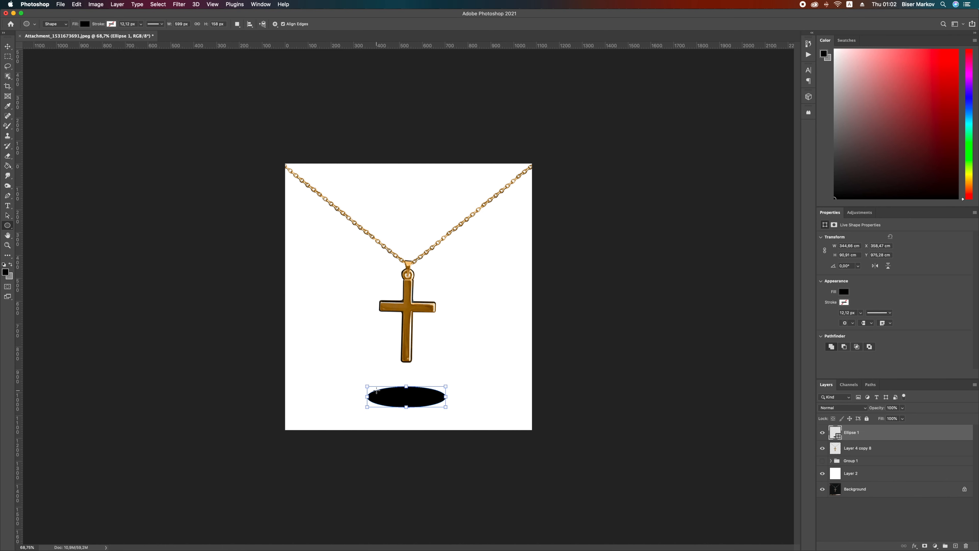
pyautogui.moveTo(367, 385); pyautogui.dragTo(368, 387)
pyautogui.moveTo(448, 404); pyautogui.dragTo(444, 400)
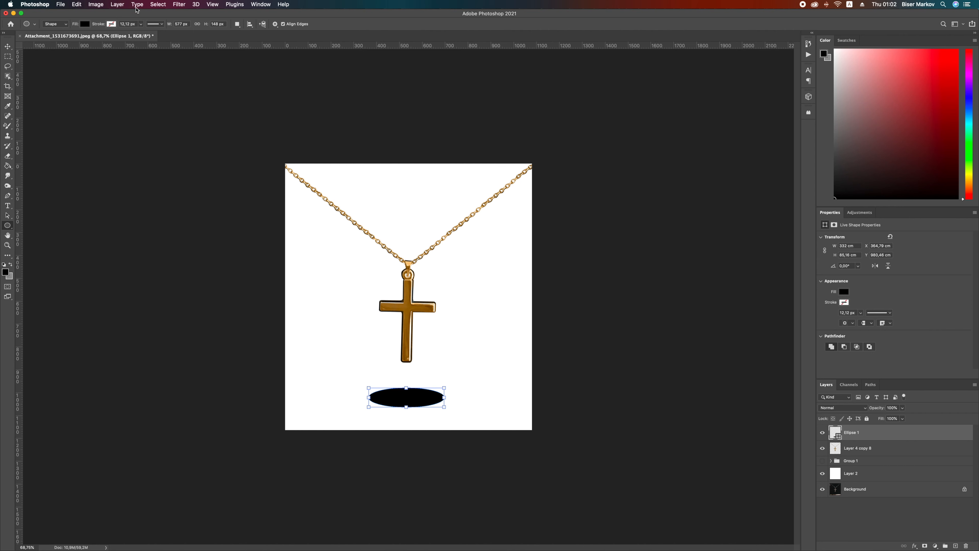
# - Convert the ellipse to a smart object and apply a Gaussian Blur with a radius of 48.7 pixels
pyautogui.click(178, 4)
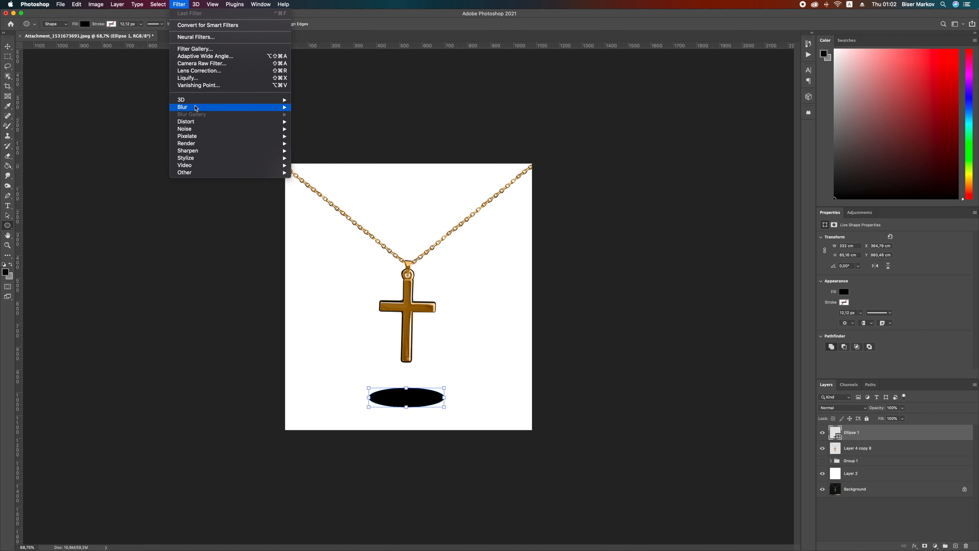
pyautogui.moveTo(200, 106)
pyautogui.click(324, 135)
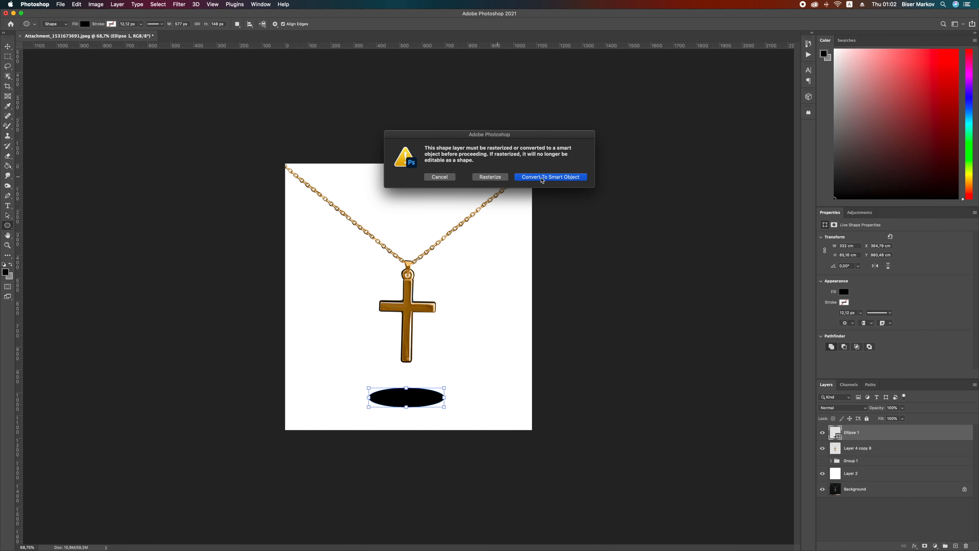
pyautogui.click(542, 177)
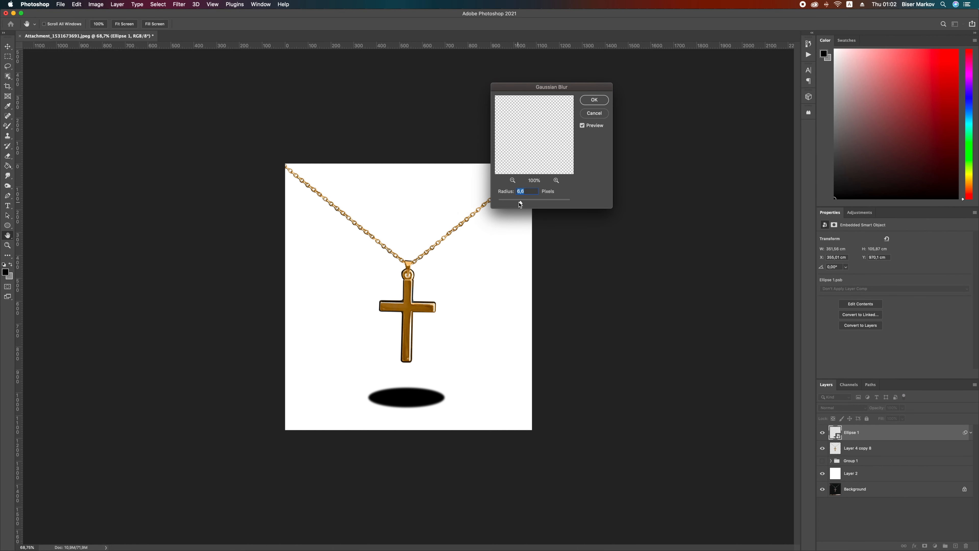
pyautogui.moveTo(526, 206); pyautogui.dragTo(538, 205)
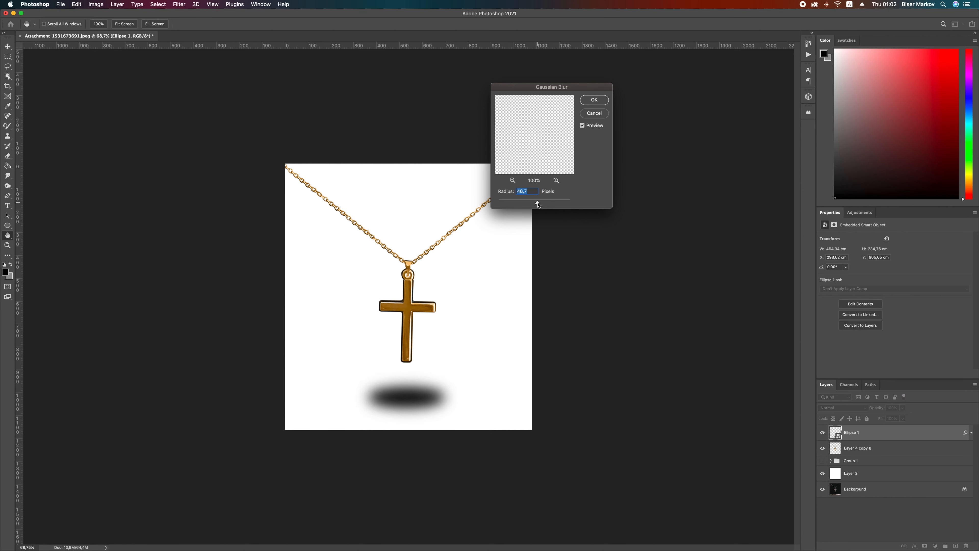
pyautogui.click(586, 105)
# - Reduce the opacity of the blurred ellipse layer to 30% for a soft shadow
pyautogui.click(903, 408)
pyautogui.moveTo(904, 418); pyautogui.dragTo(887, 419)
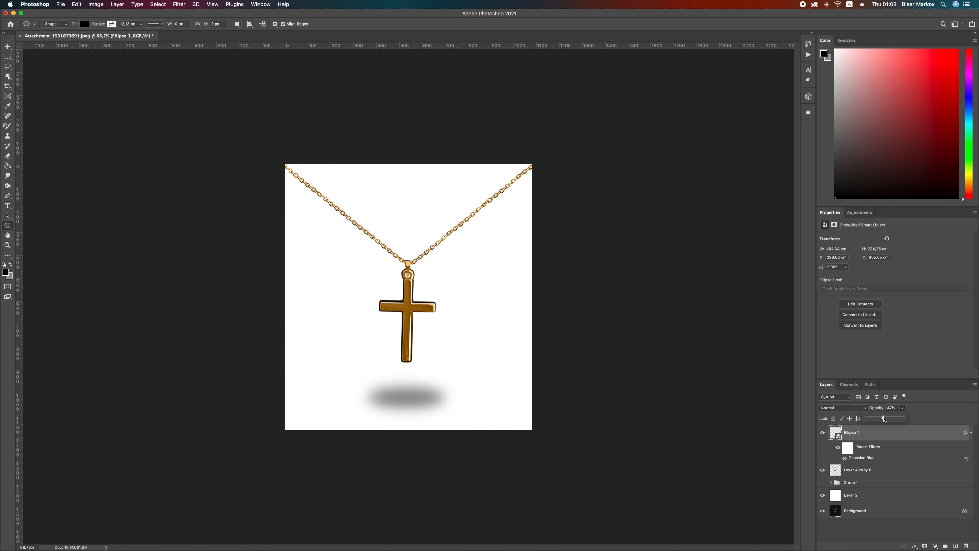
pyautogui.scroll(2, 381, 305)
pyautogui.scroll(-1, 381, 305)
pyautogui.scroll(1, 381, 305)
pyautogui.scroll(-2, 383, 303)
pyautogui.moveTo(879, 419); pyautogui.dragTo(878, 420)
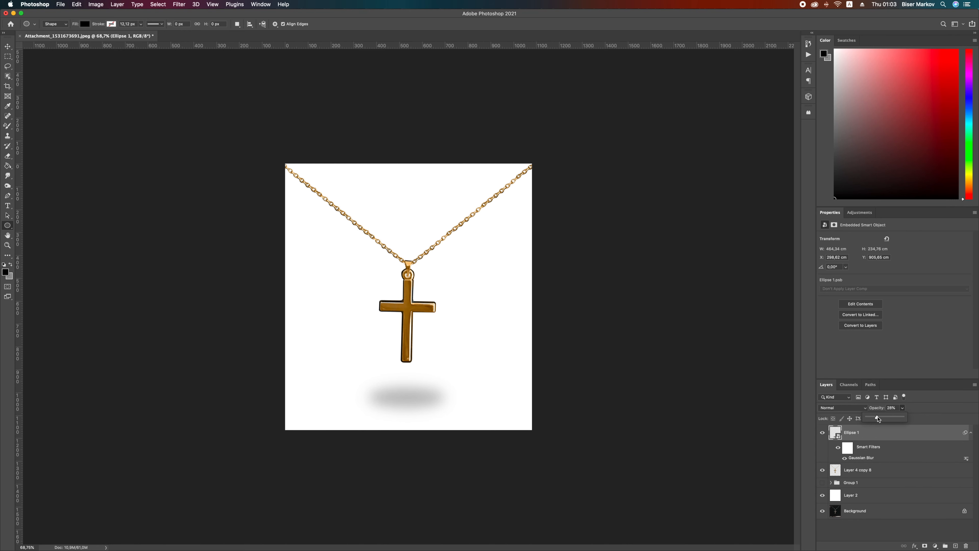
pyautogui.click(906, 411)
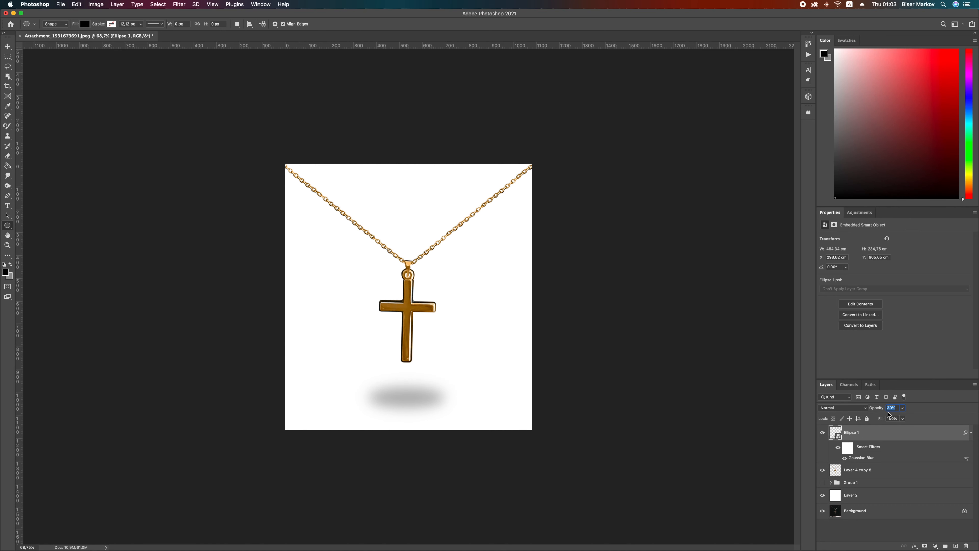
# - Compare the finished gold necklace with the original photo by repeatedly showing only the Background layer
pyautogui.keyDown('alt'); pyautogui.click(823, 511); pyautogui.keyUp('alt')
pyautogui.keyDown('alt'); pyautogui.click(823, 510); pyautogui.keyUp('alt')
pyautogui.keyDown('alt'); pyautogui.click(823, 511); pyautogui.keyUp('alt')
pyautogui.keyDown('alt'); pyautogui.click(823, 511); pyautogui.keyUp('alt')
pyautogui.keyDown('alt'); pyautogui.click(823, 510); pyautogui.keyUp('alt')
pyautogui.keyDown('alt'); pyautogui.click(823, 511); pyautogui.keyUp('alt')
pyautogui.keyDown('alt'); pyautogui.click(823, 511); pyautogui.keyUp('alt')
pyautogui.keyDown('alt'); pyautogui.click(823, 511); pyautogui.keyUp('alt')
pyautogui.keyDown('alt'); pyautogui.click(824, 511); pyautogui.keyUp('alt')
pyautogui.keyDown('alt'); pyautogui.click(823, 511); pyautogui.keyUp('alt')
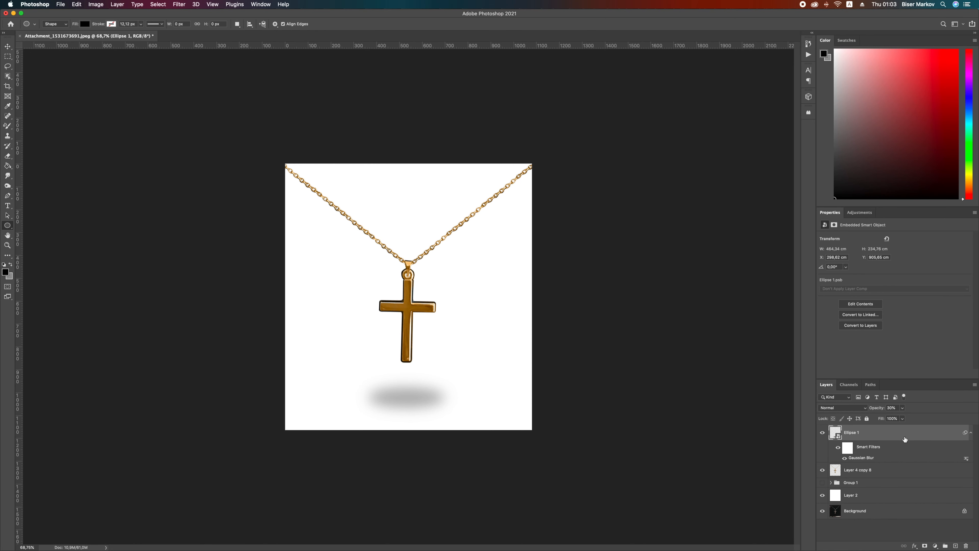